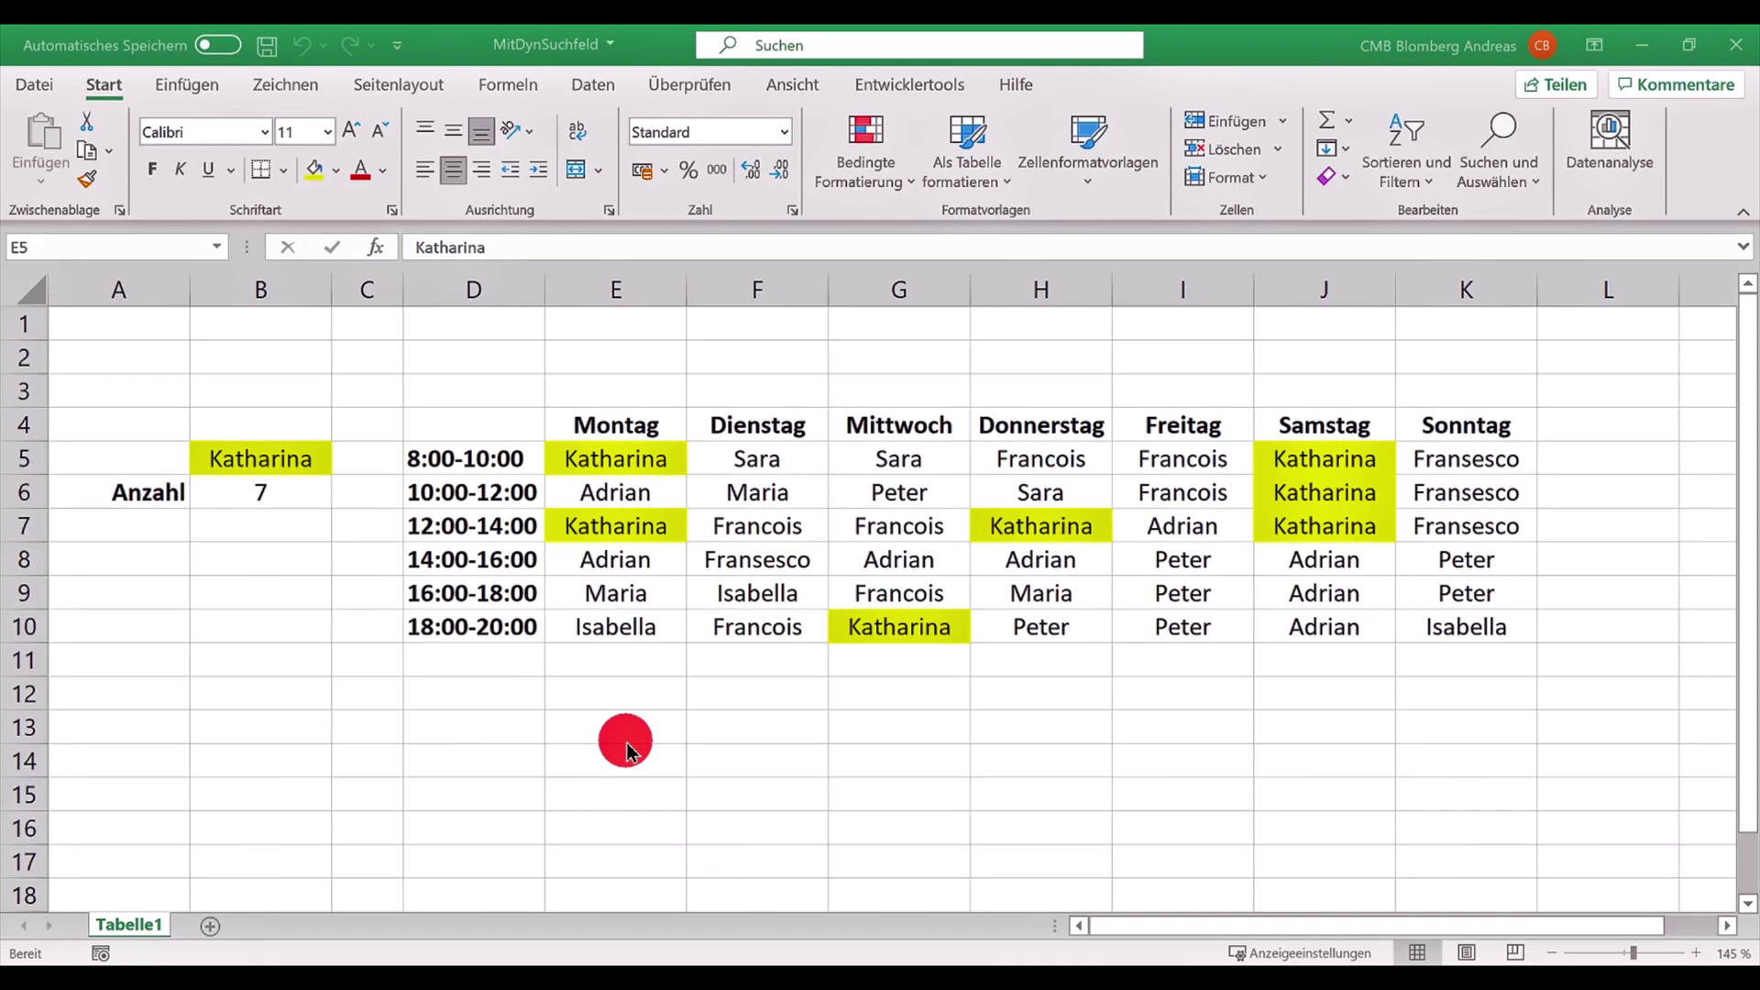
Step: Select various name cells in the shift table: Francois, Adrian, Sara, Katharina, Fransesco and Maria
click(775, 535)
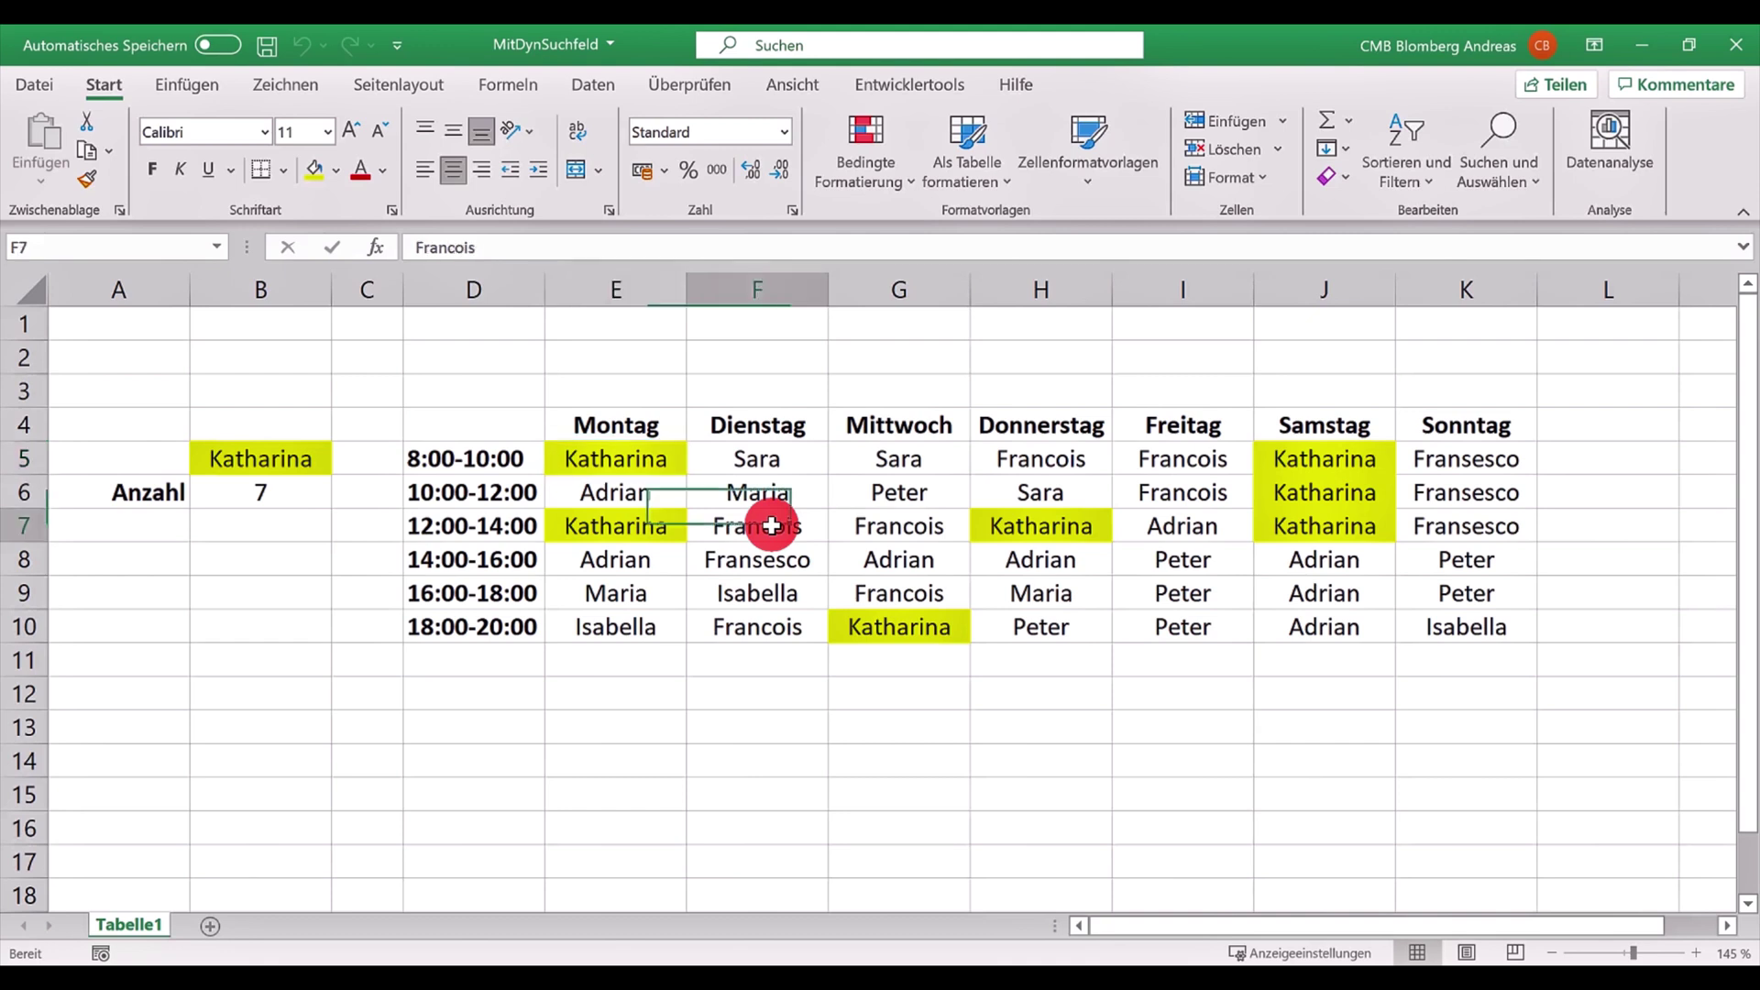
click(622, 565)
click(774, 462)
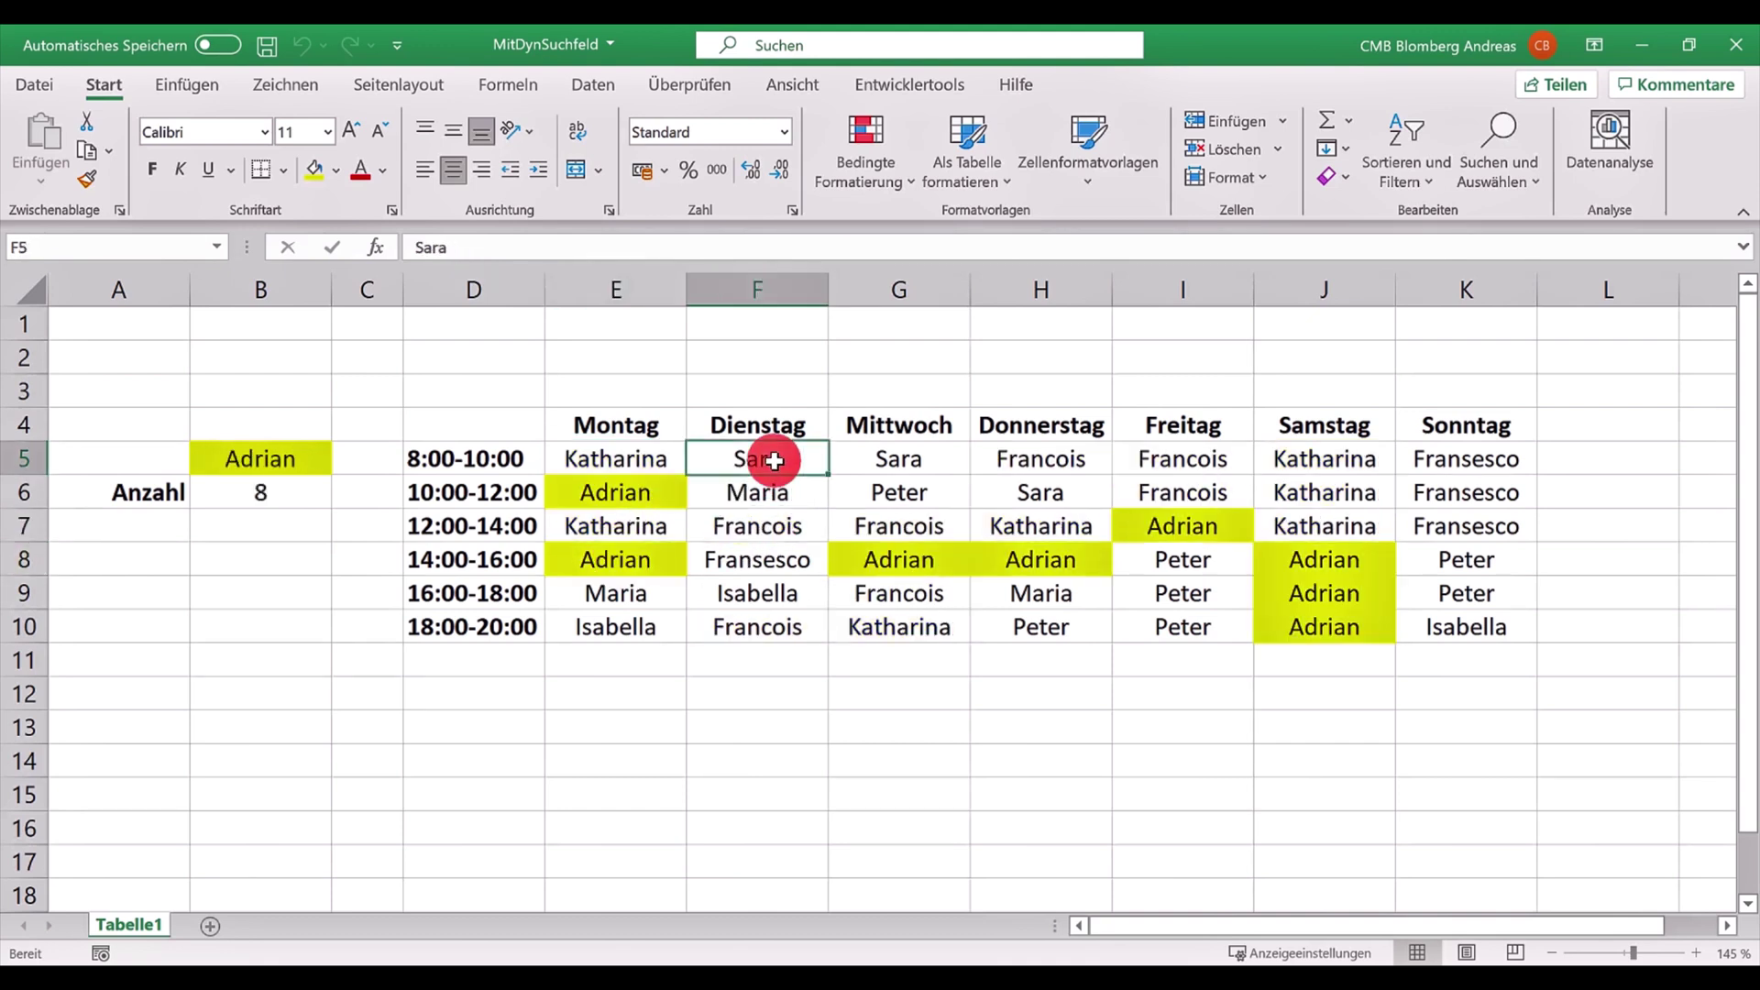
click(1325, 560)
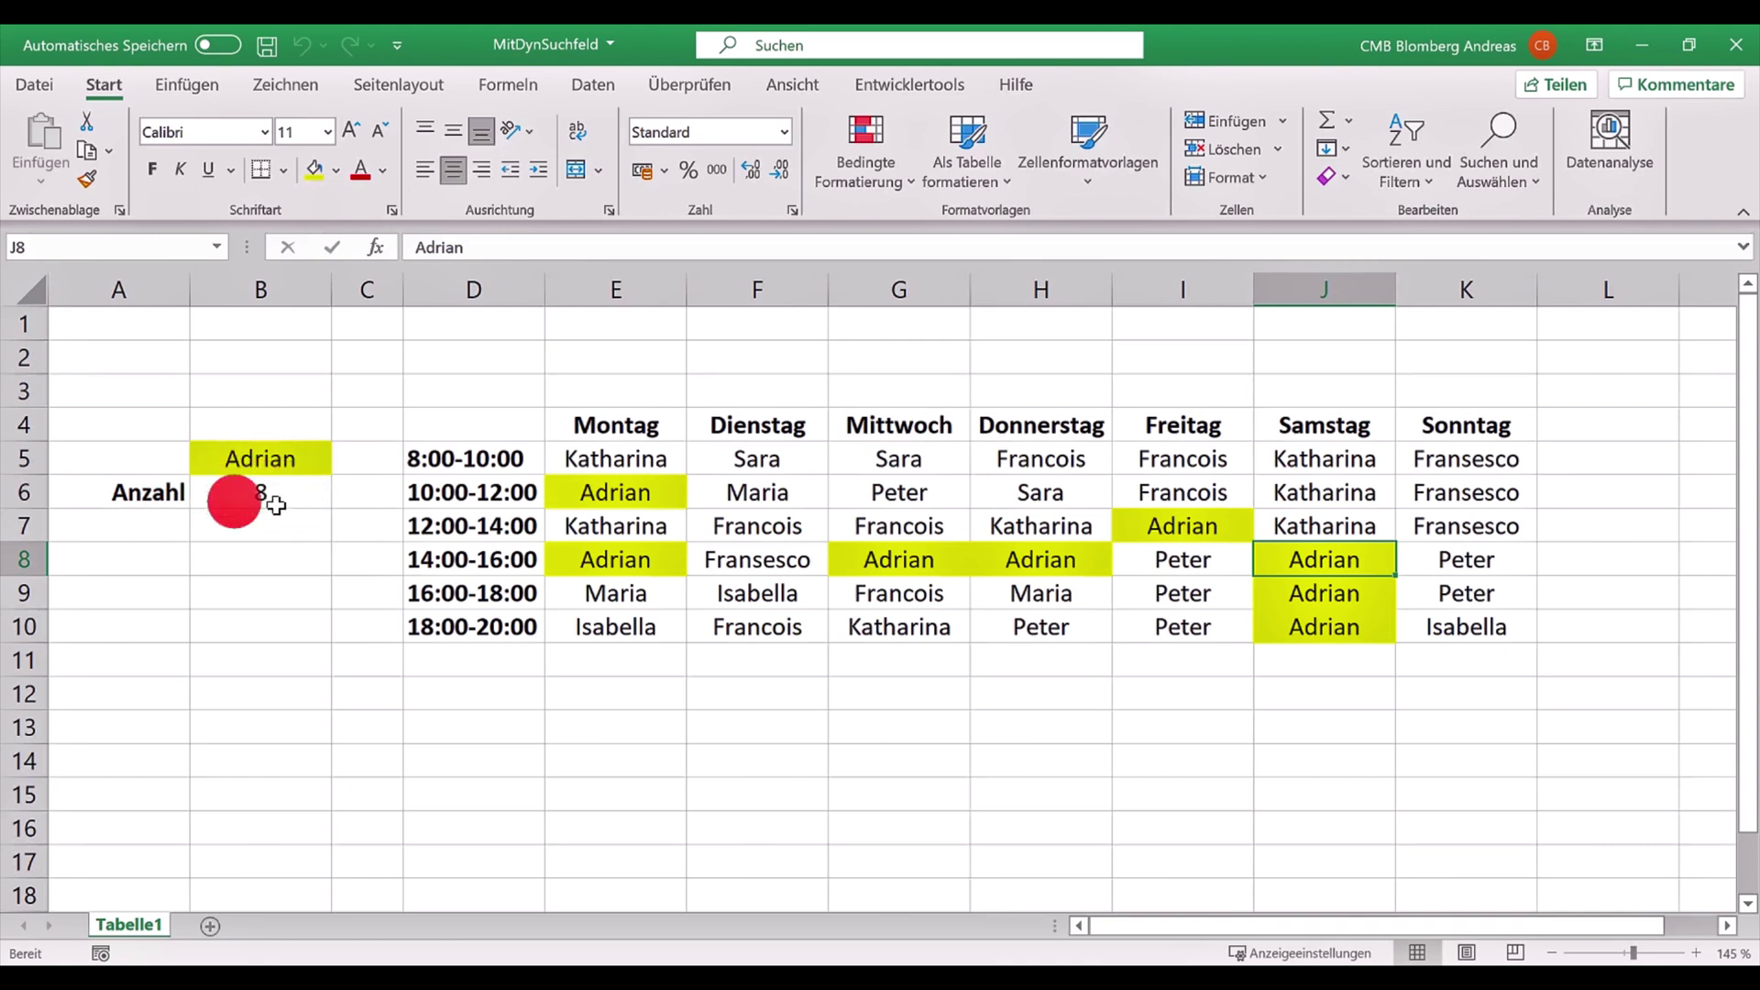
click(639, 459)
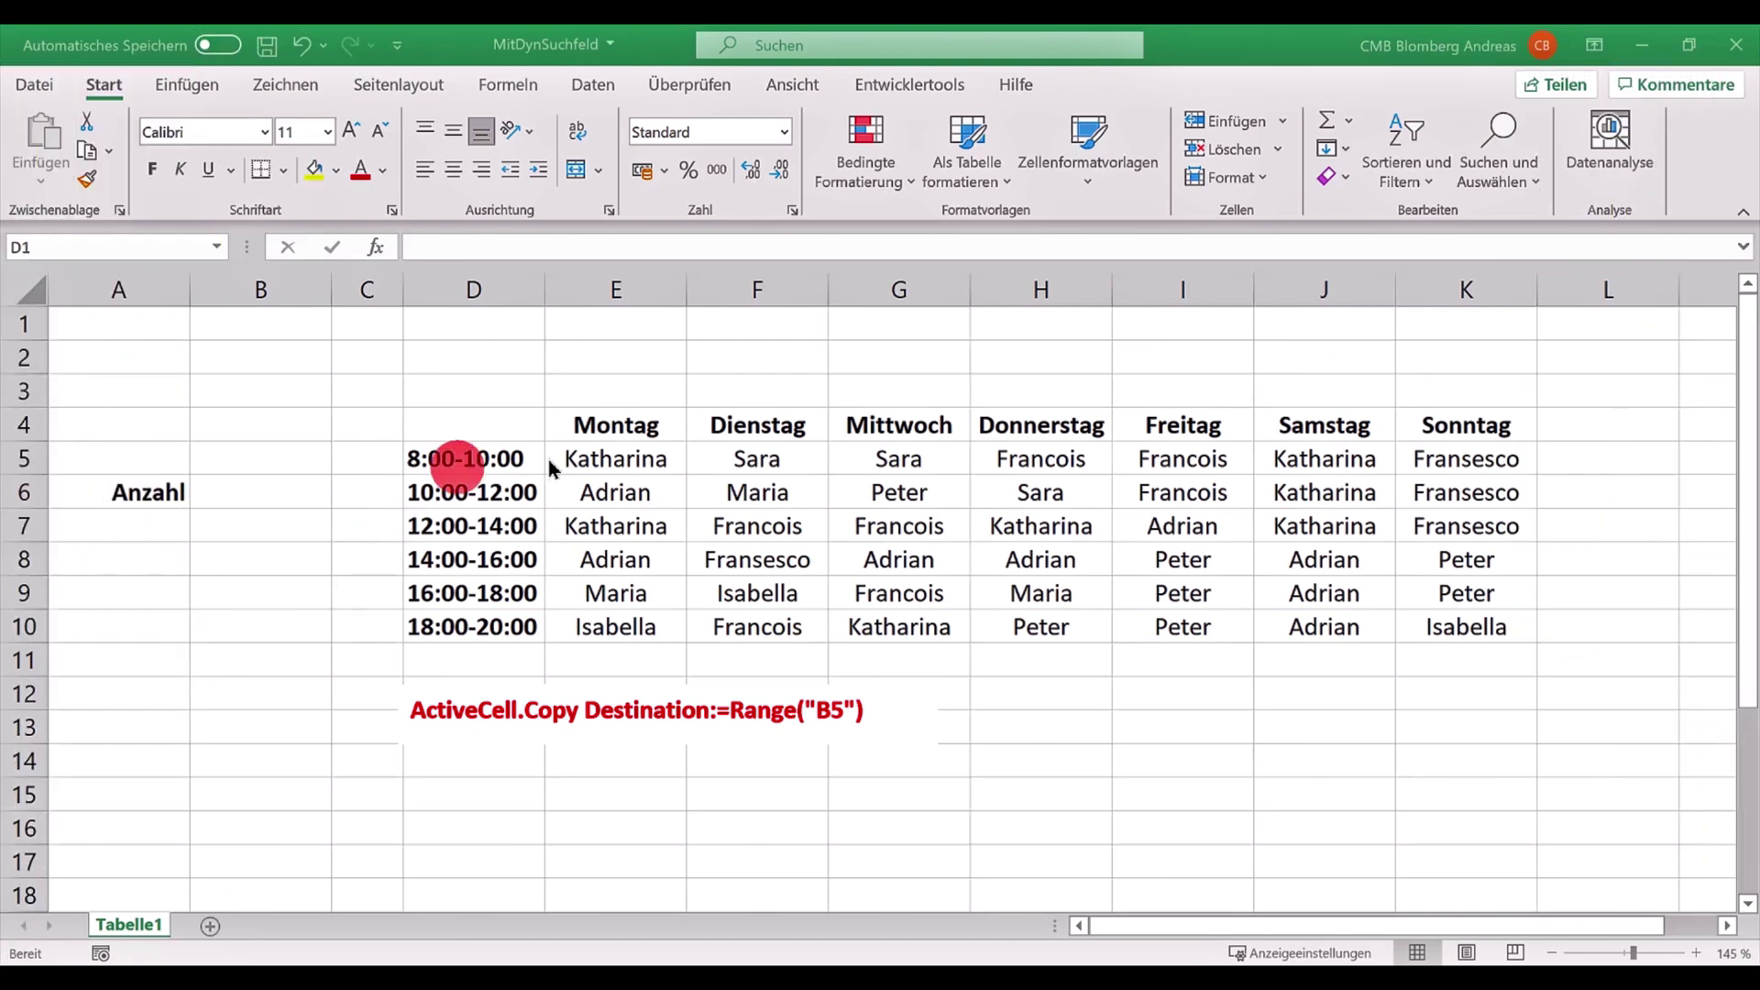
click(768, 559)
click(903, 557)
click(797, 503)
click(715, 560)
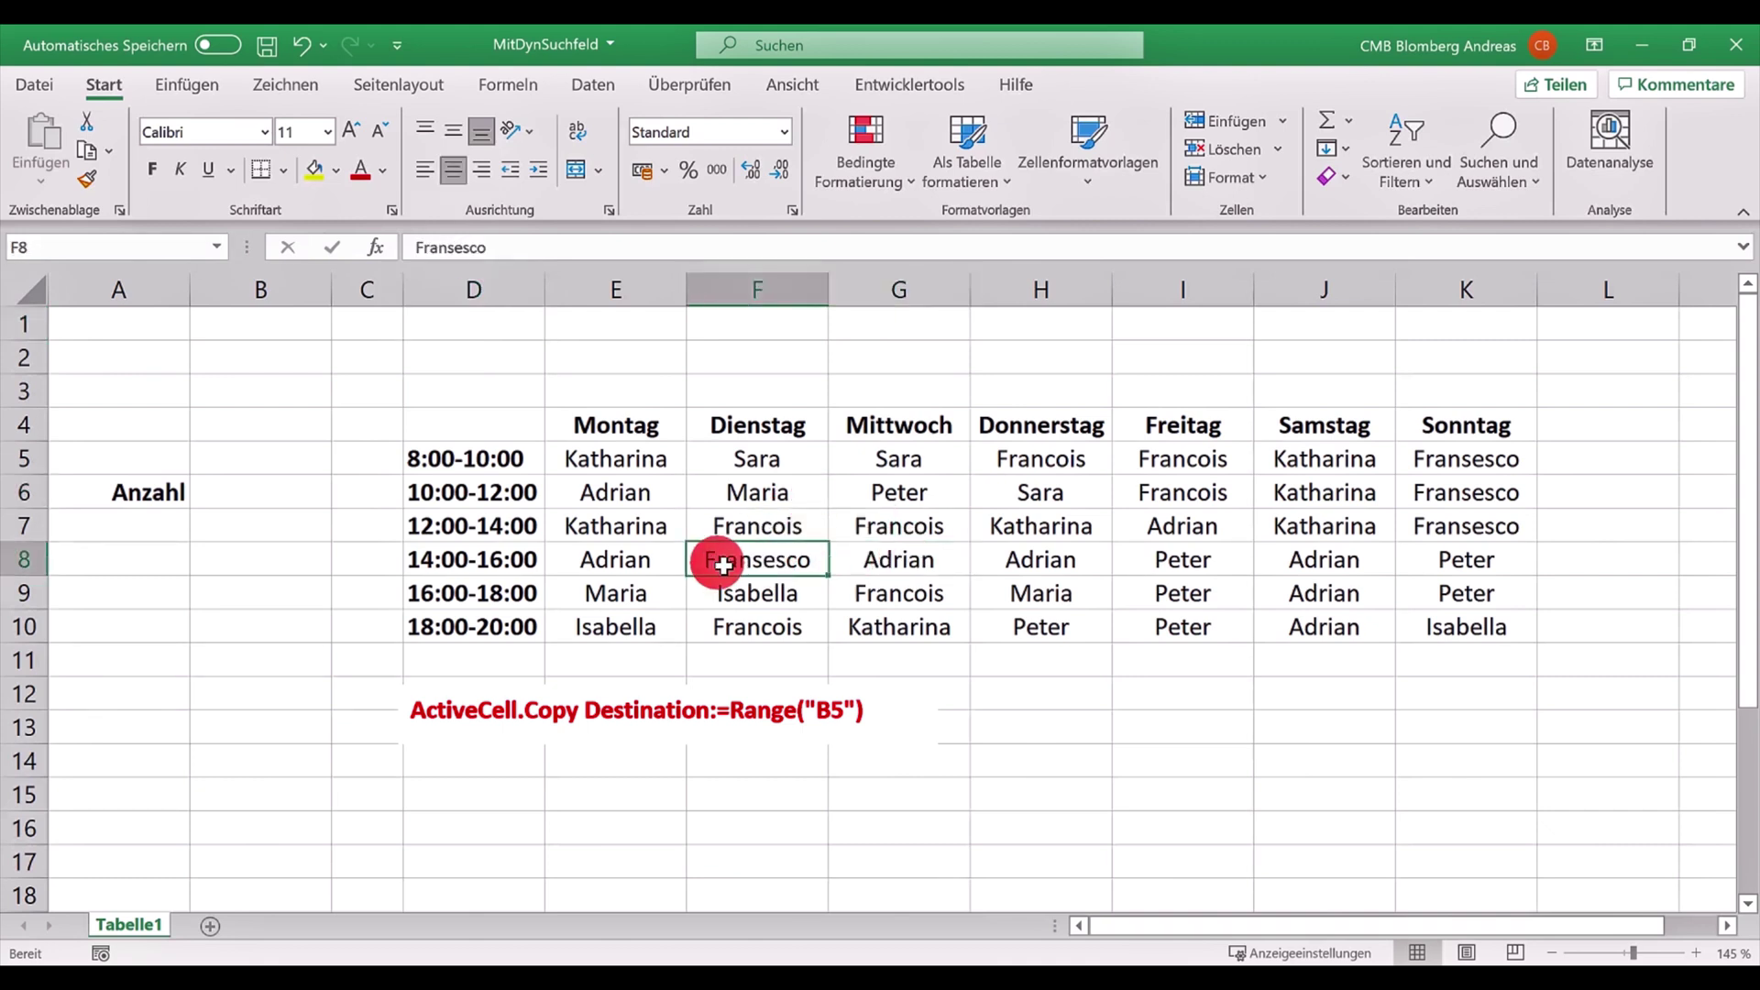
click(907, 563)
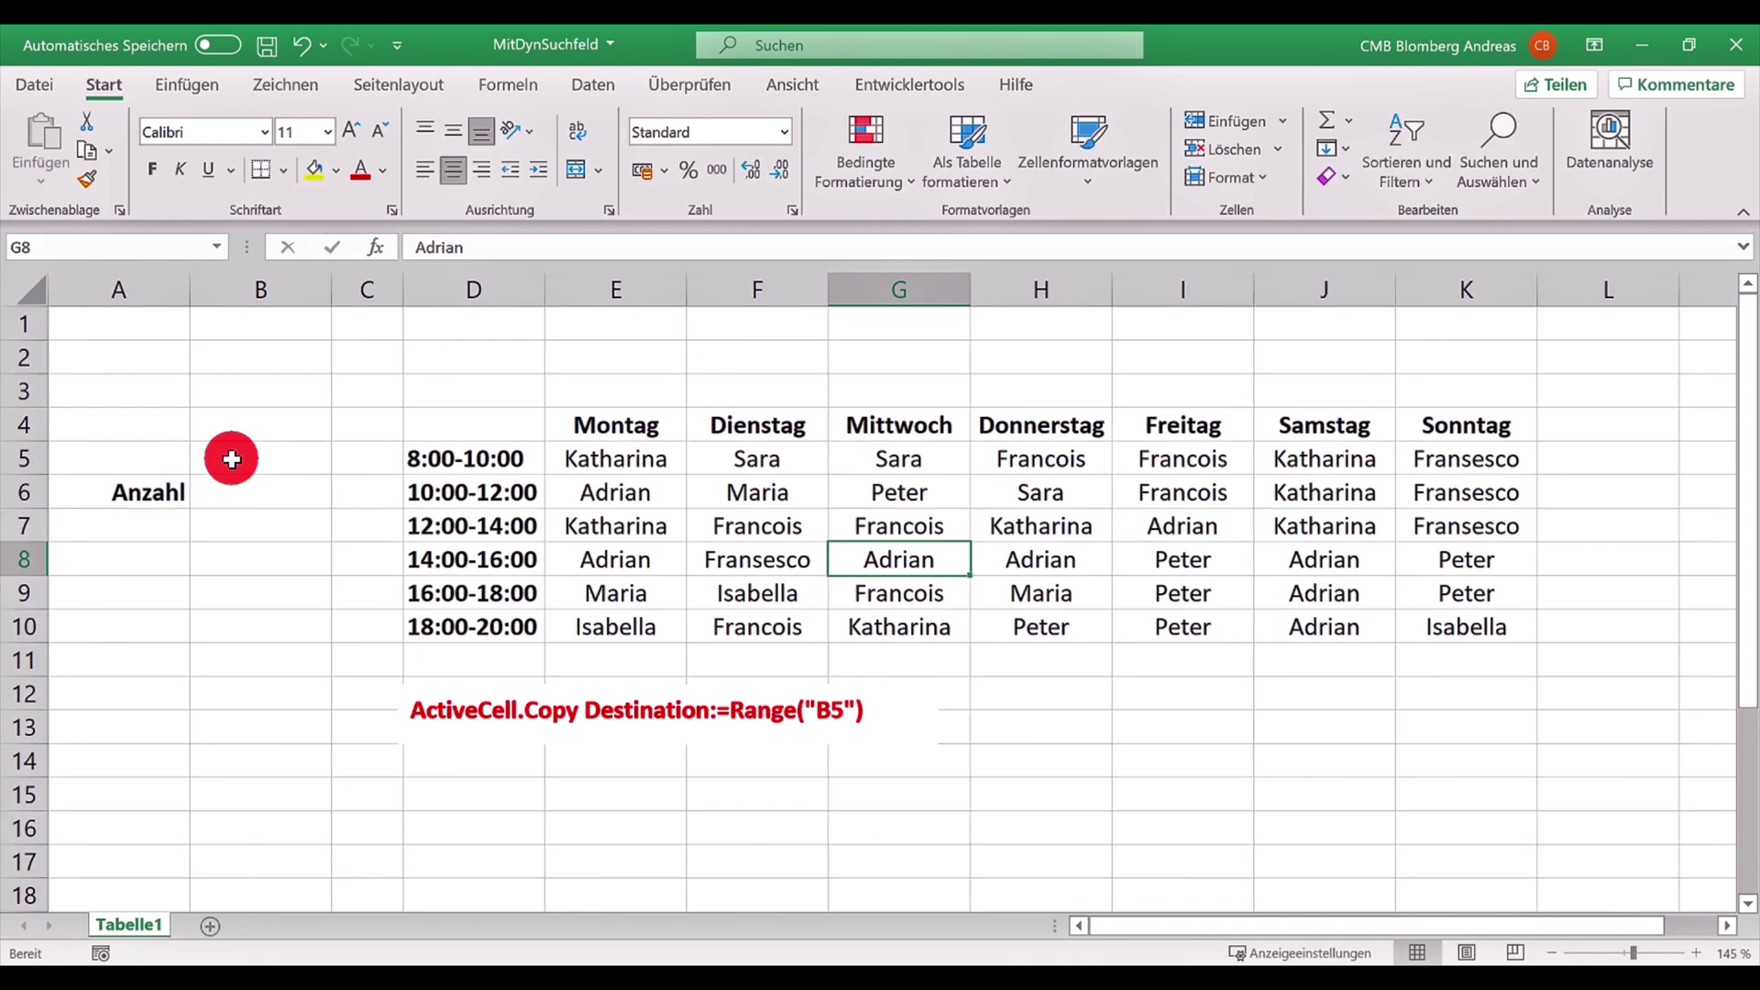
Step: Select the Monday–Thursday name cells, then open Tabelle1's code via Entwicklertools > Code anzeigen
click(626, 534)
click(626, 557)
click(897, 484)
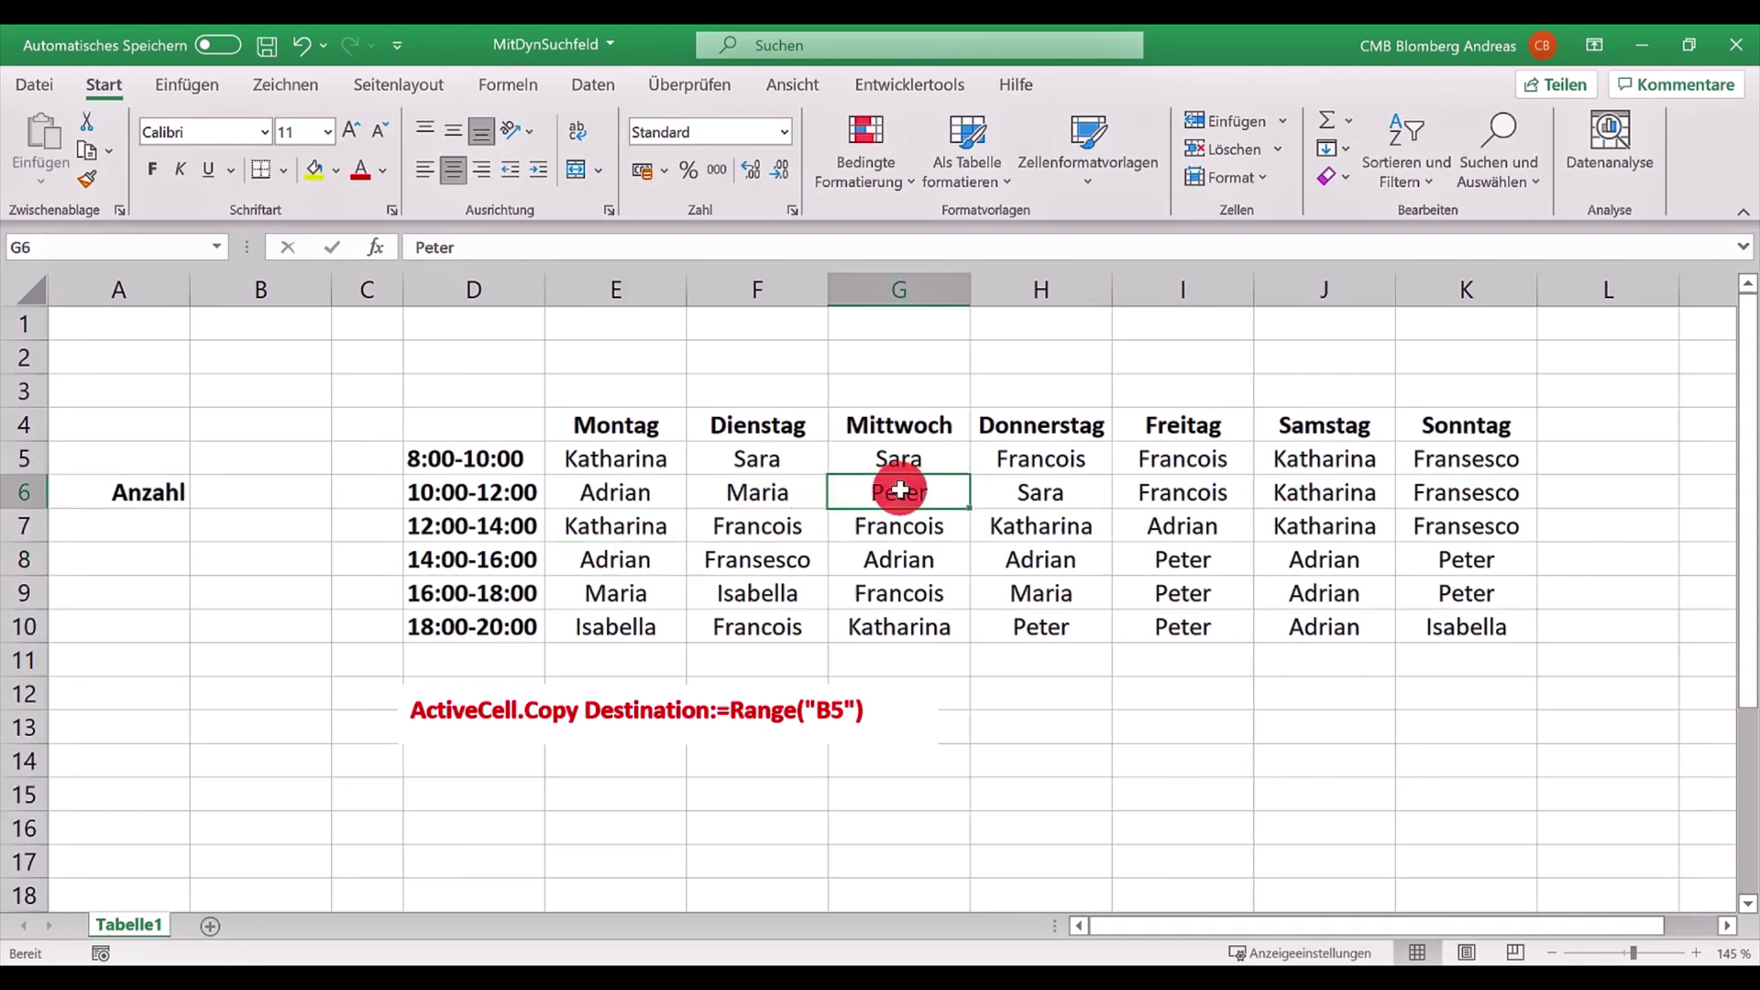
click(1063, 497)
click(1061, 528)
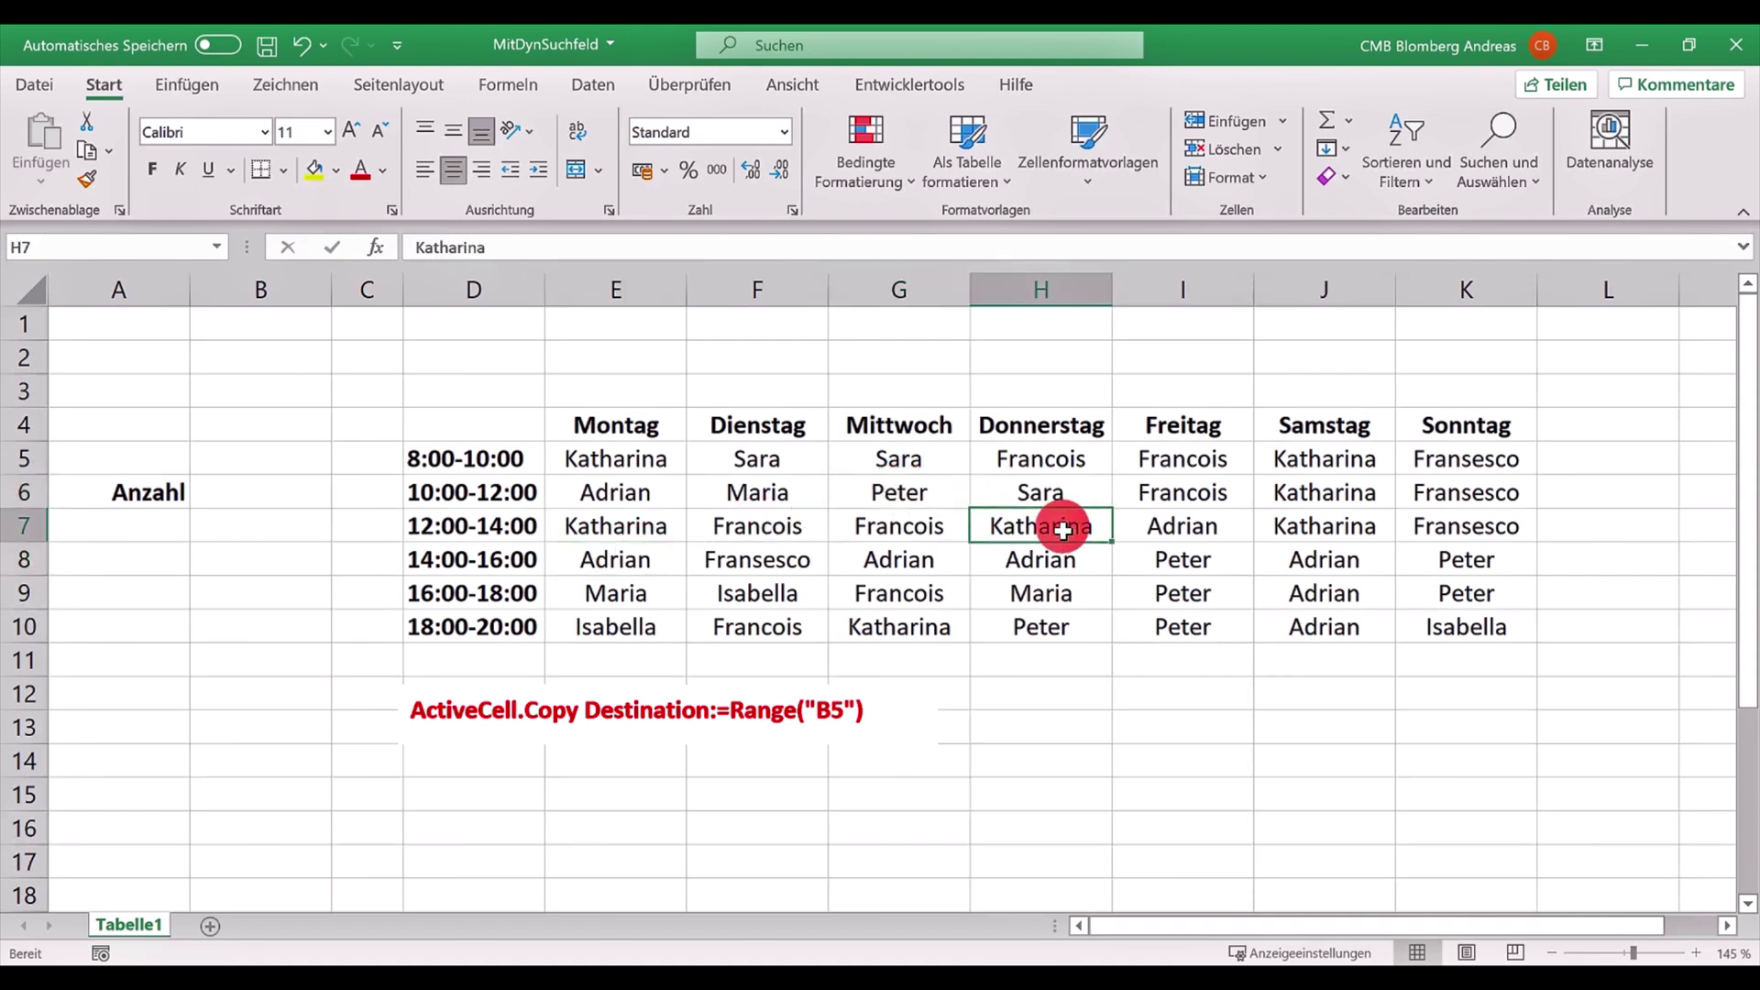
click(1059, 562)
click(1057, 590)
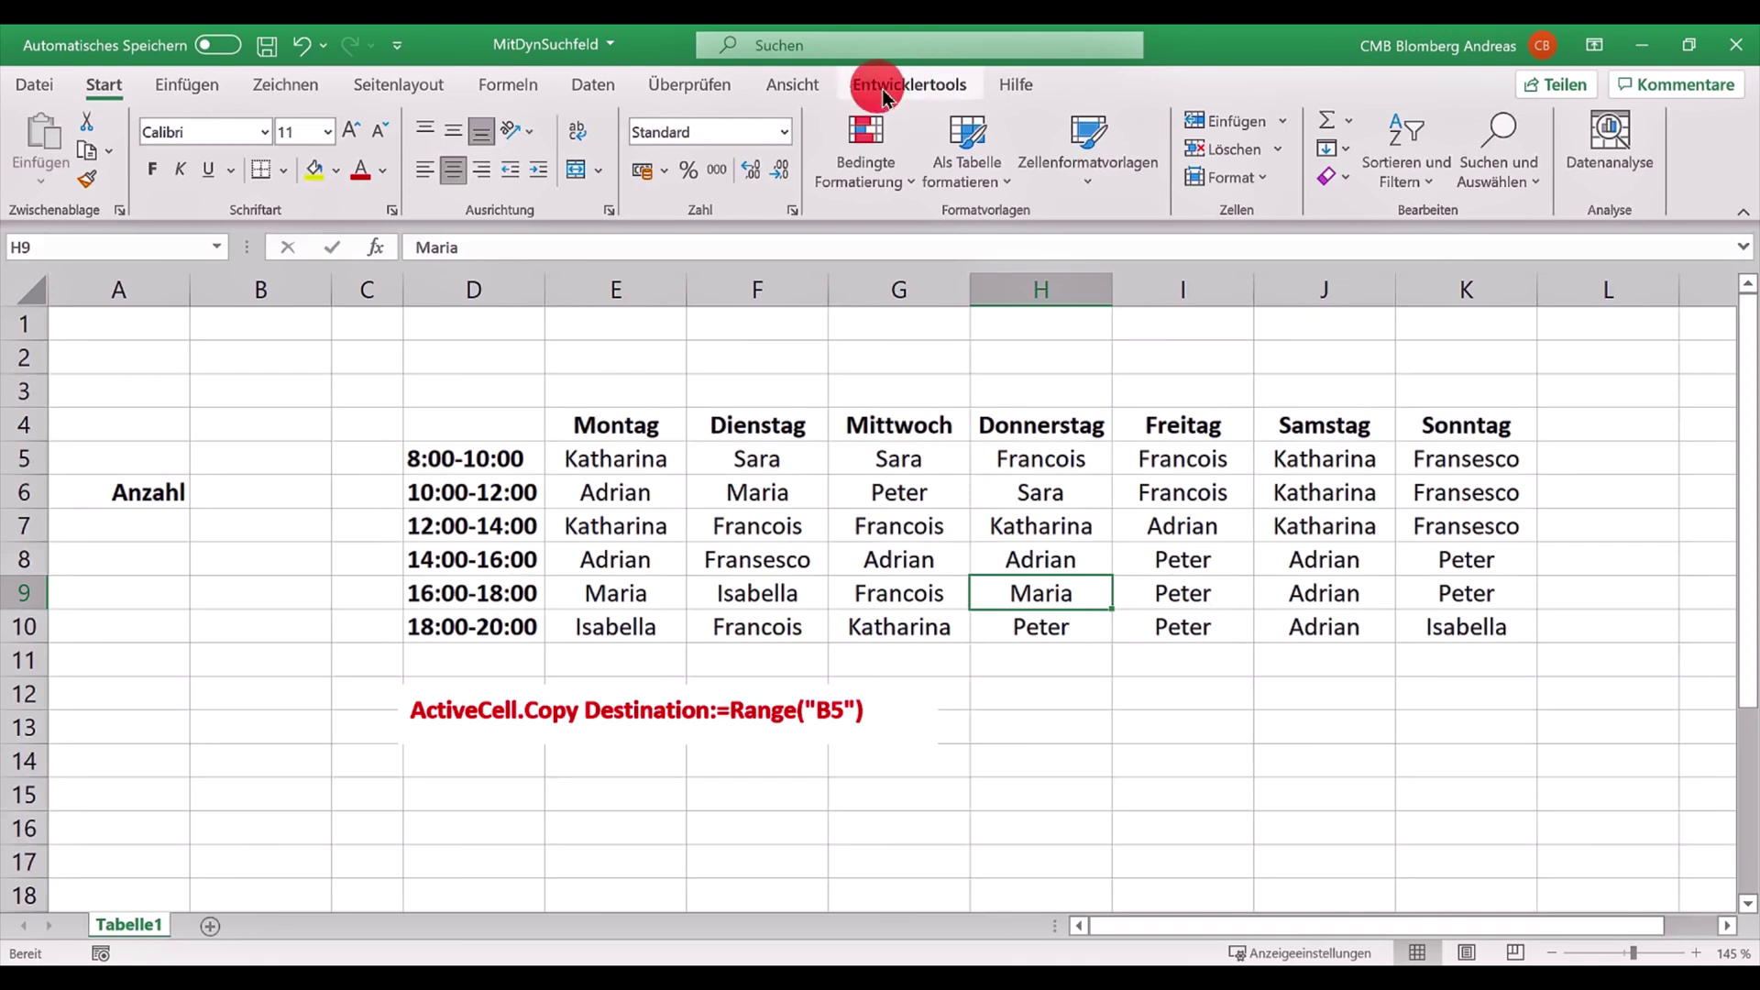
click(908, 96)
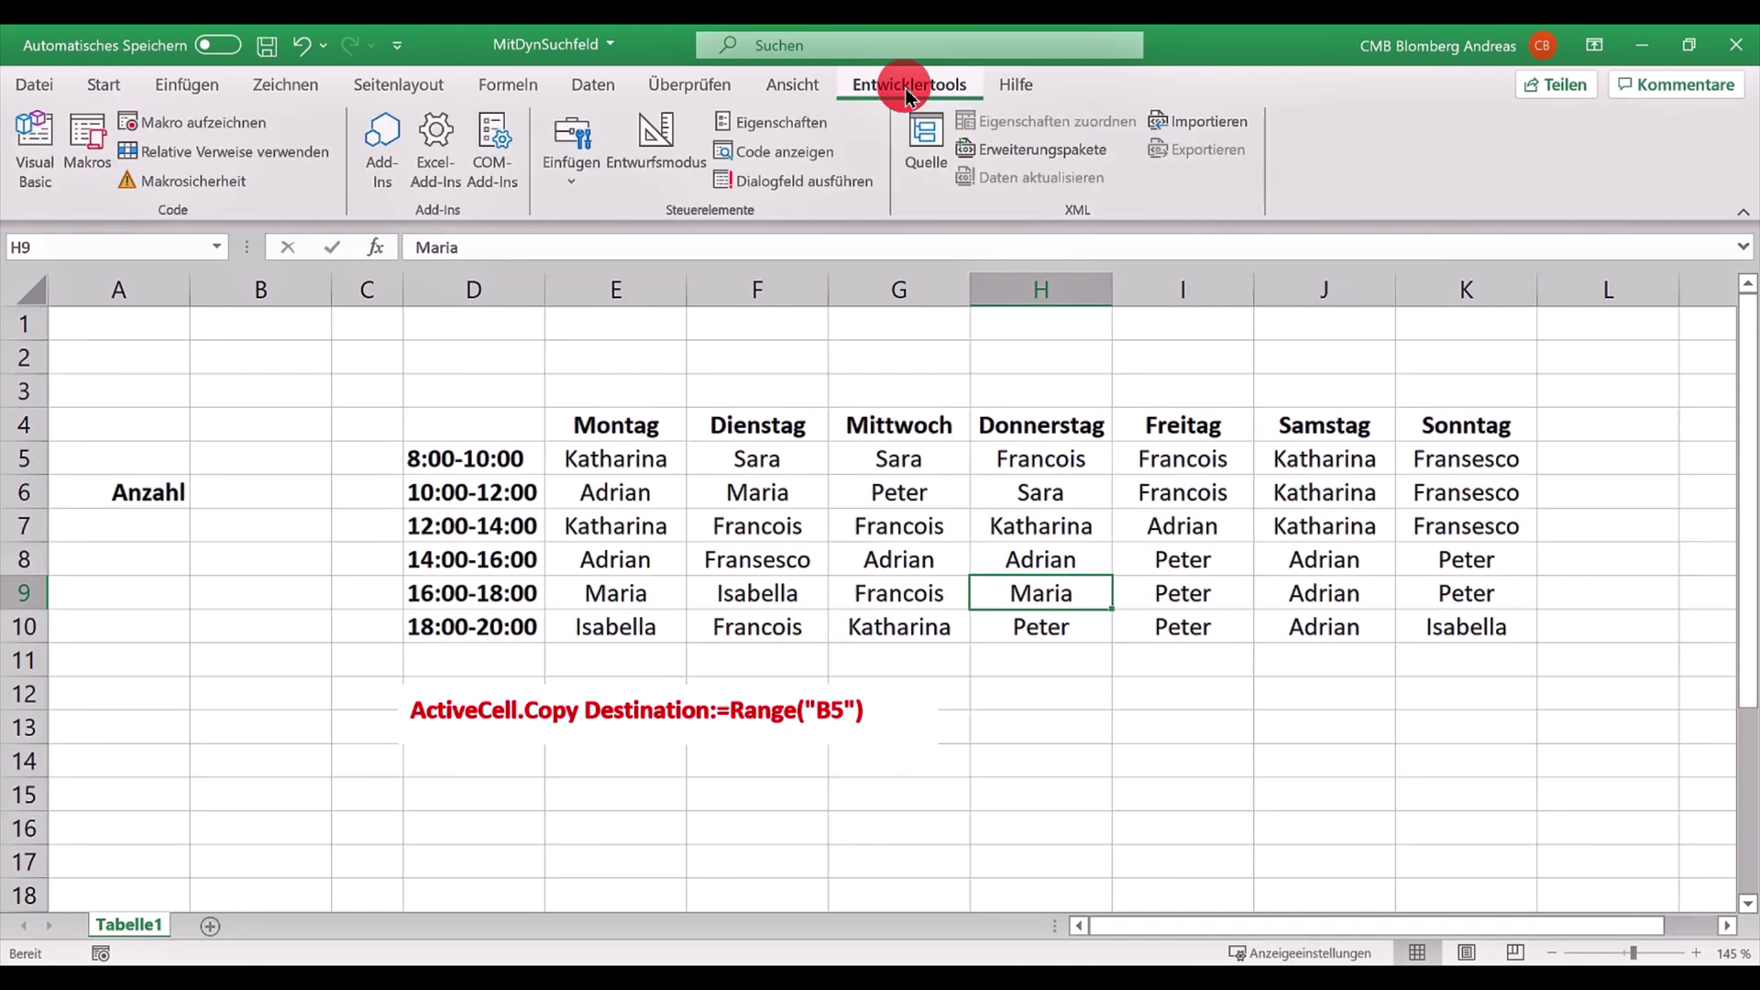
click(819, 161)
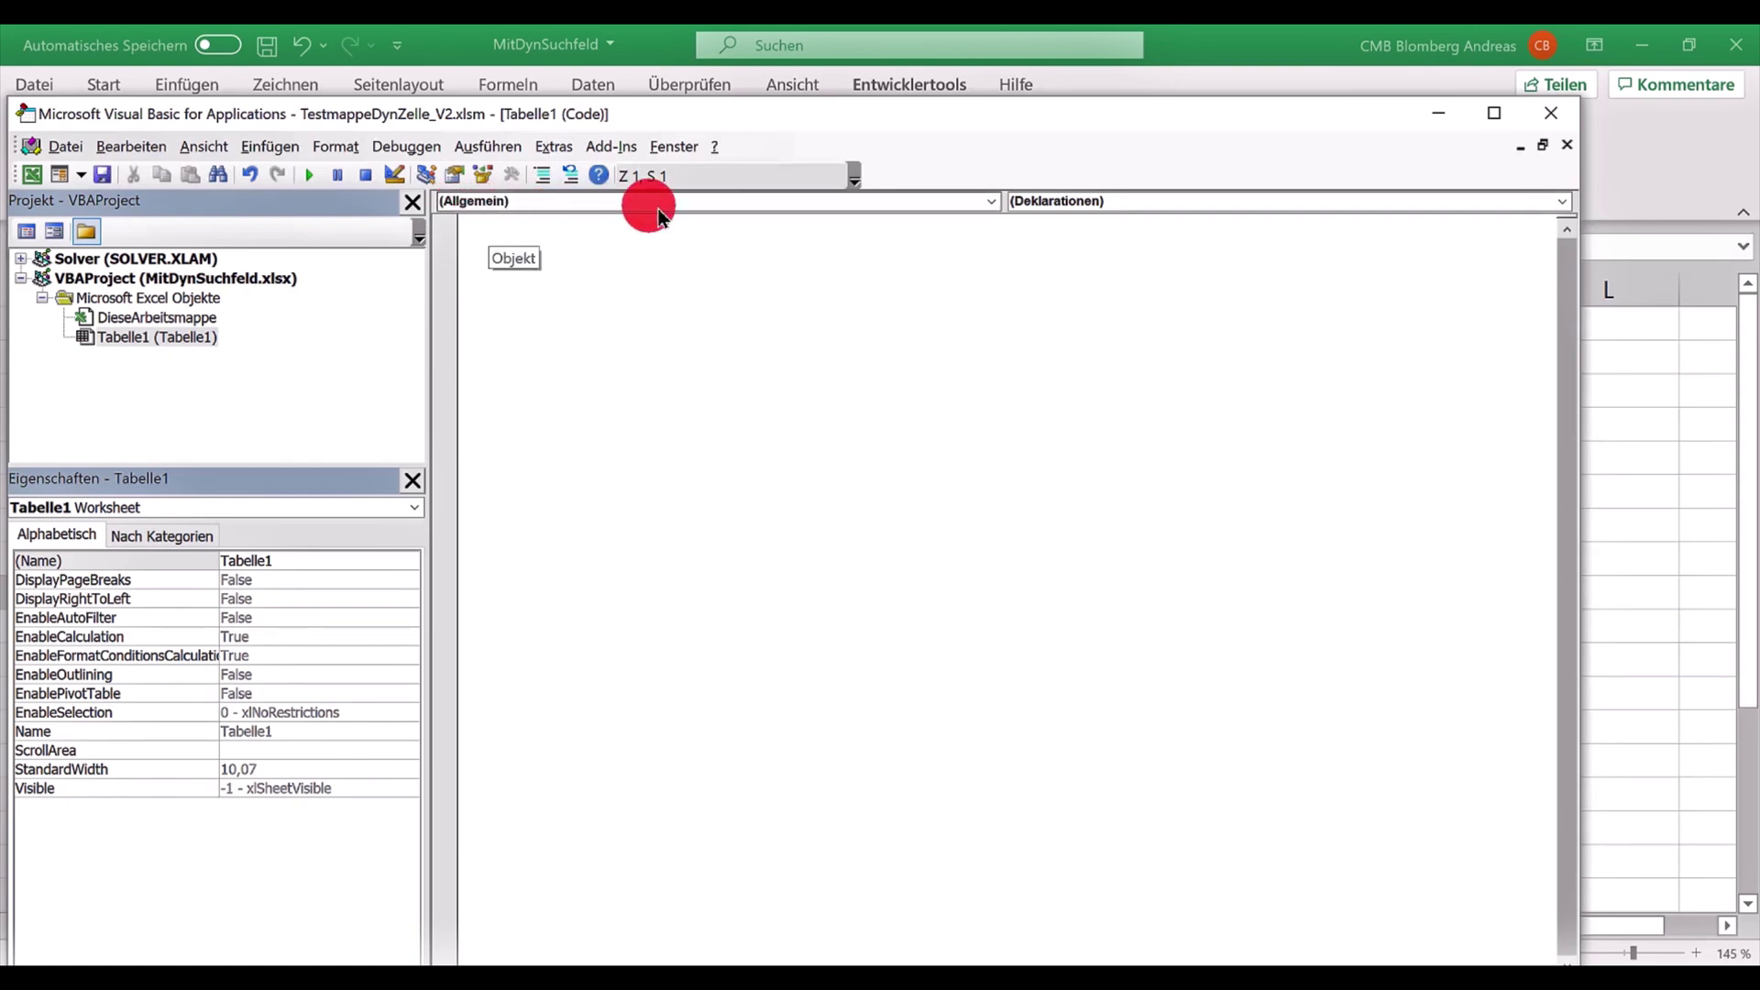
Step: Create an empty Worksheet_SelectionChange procedure using the object and event dropdowns
click(991, 204)
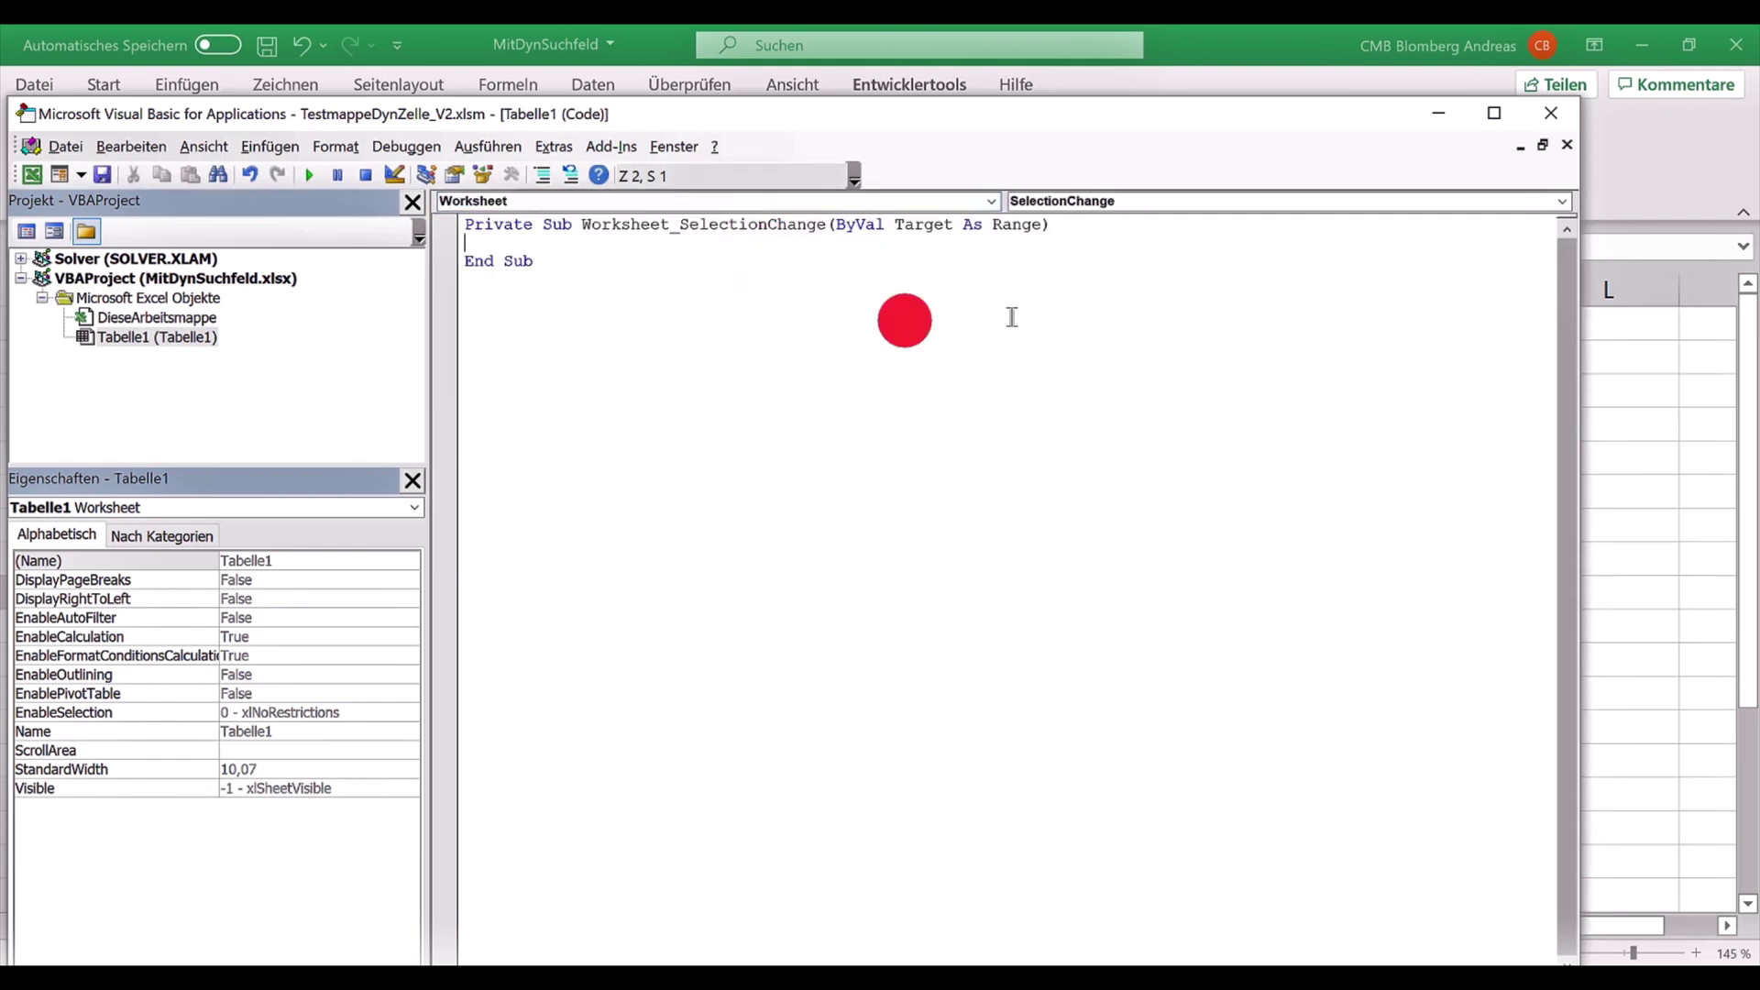
click(1562, 202)
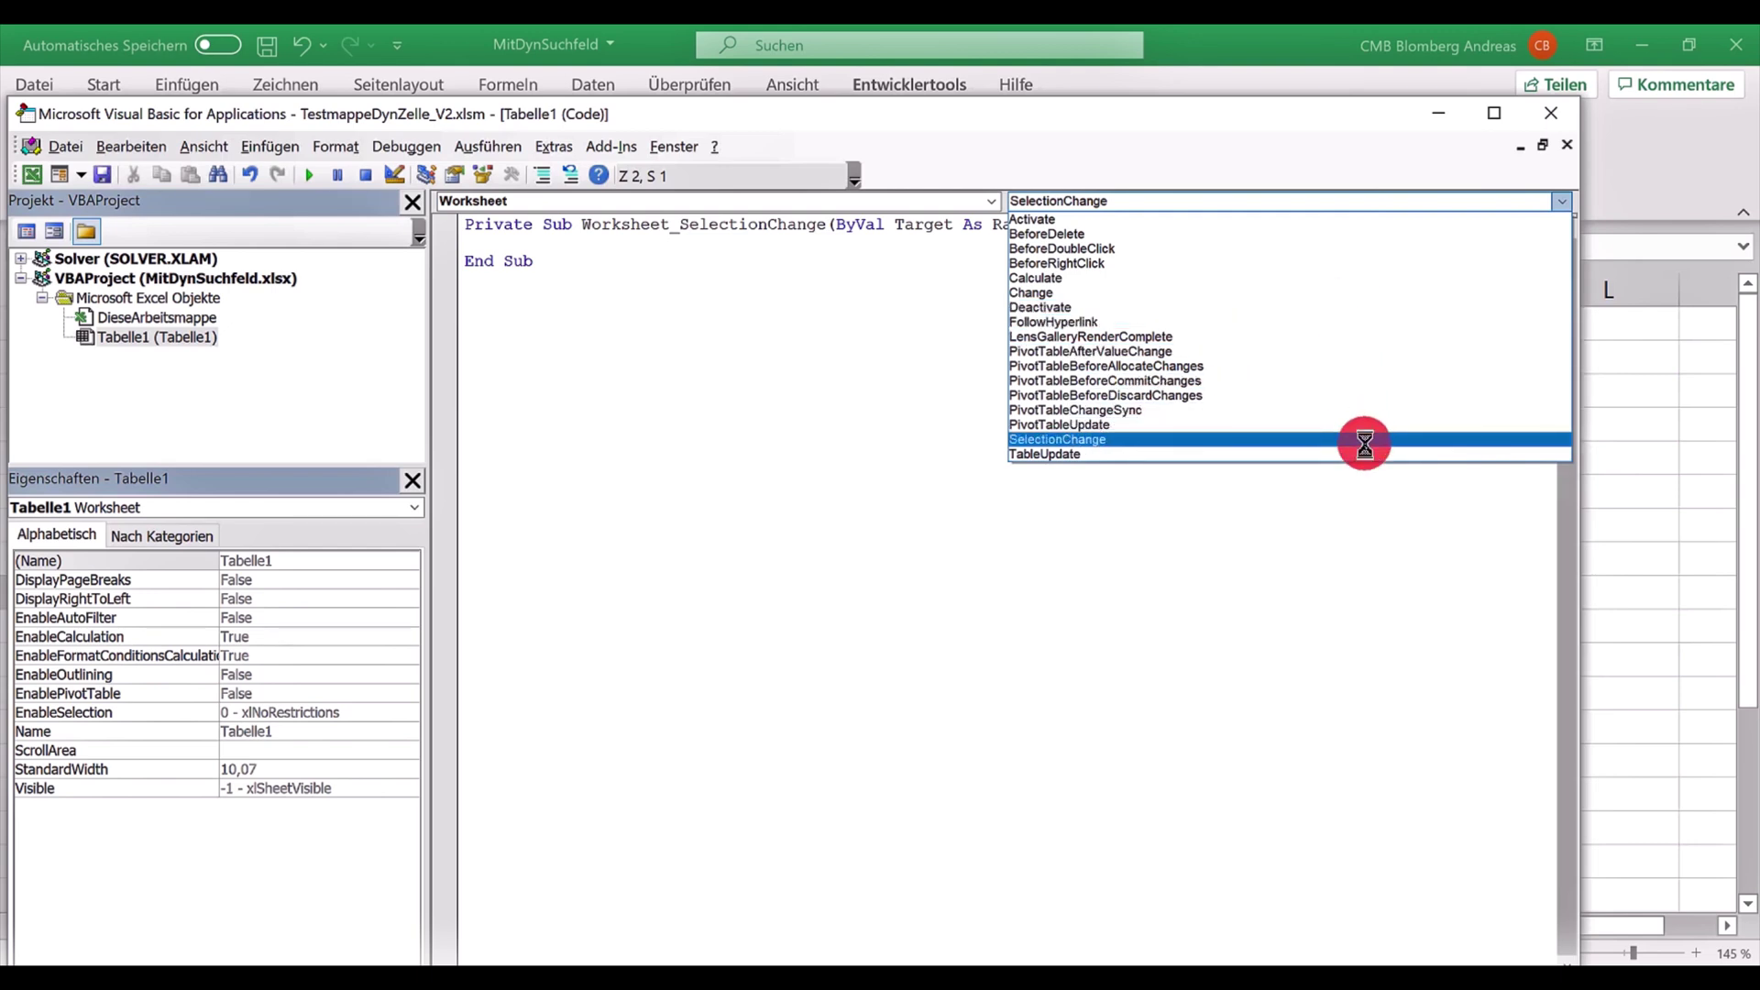
click(1366, 442)
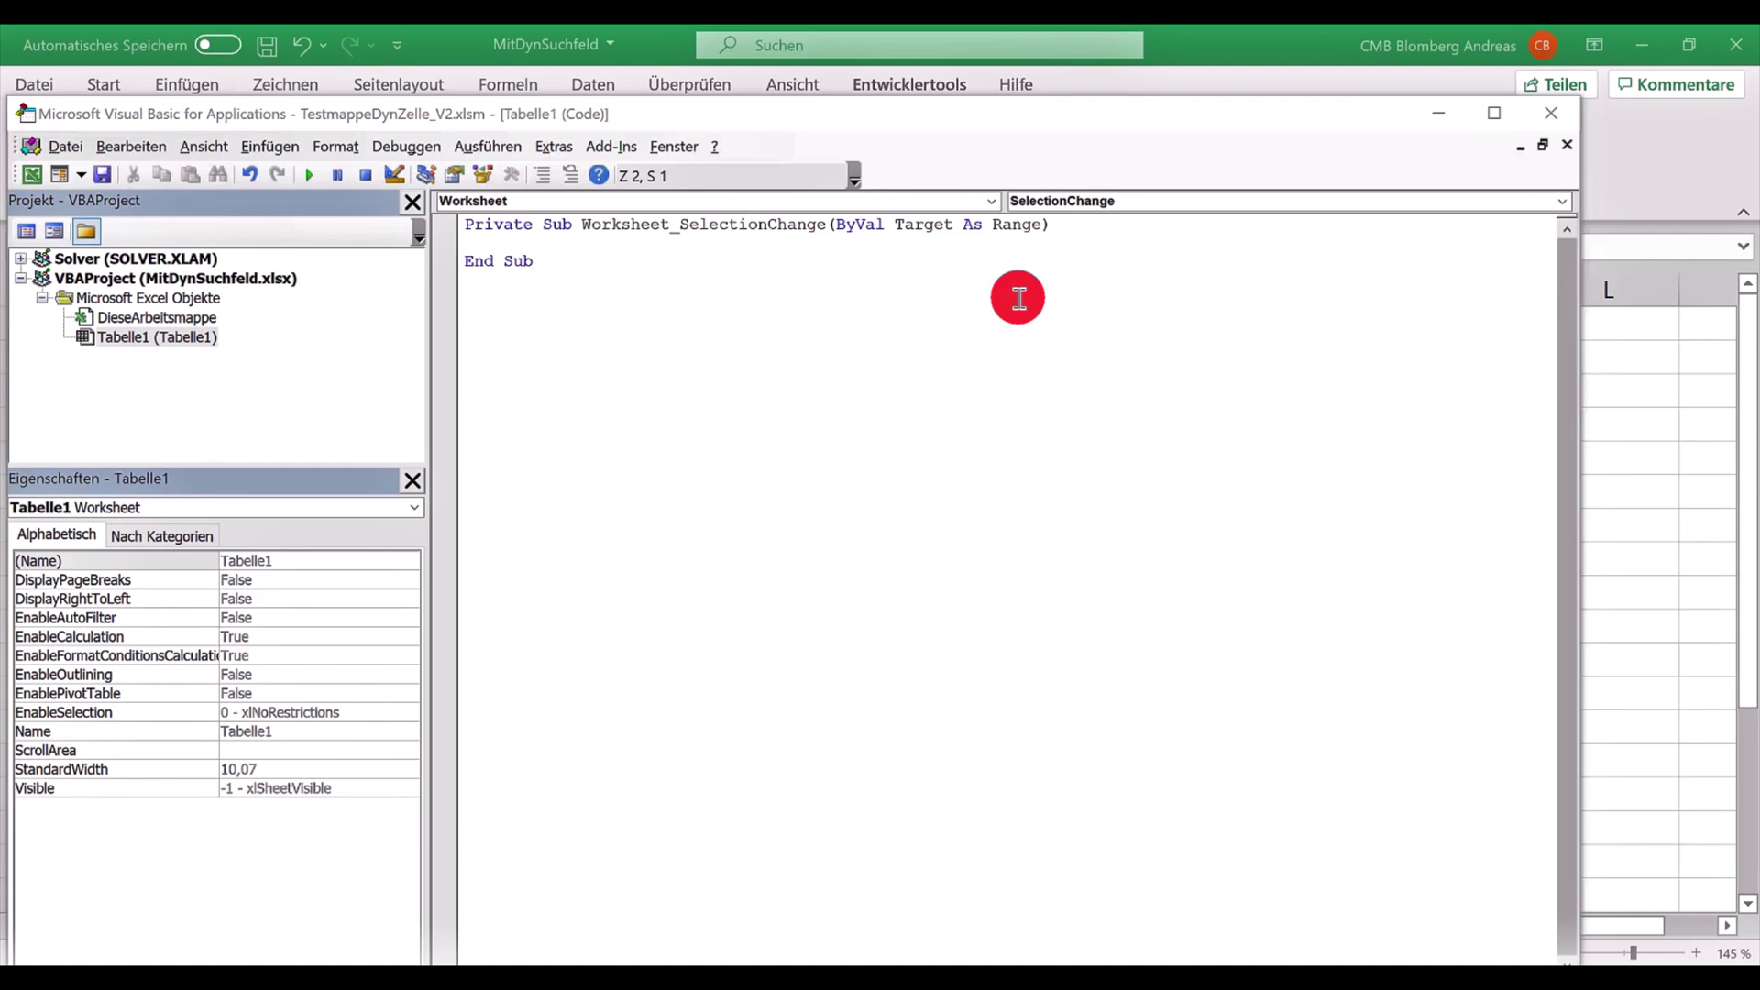
Step: Write ActiveCell.Copy Destination:=Range("B5") inside the procedure and close the editor
click(507, 239)
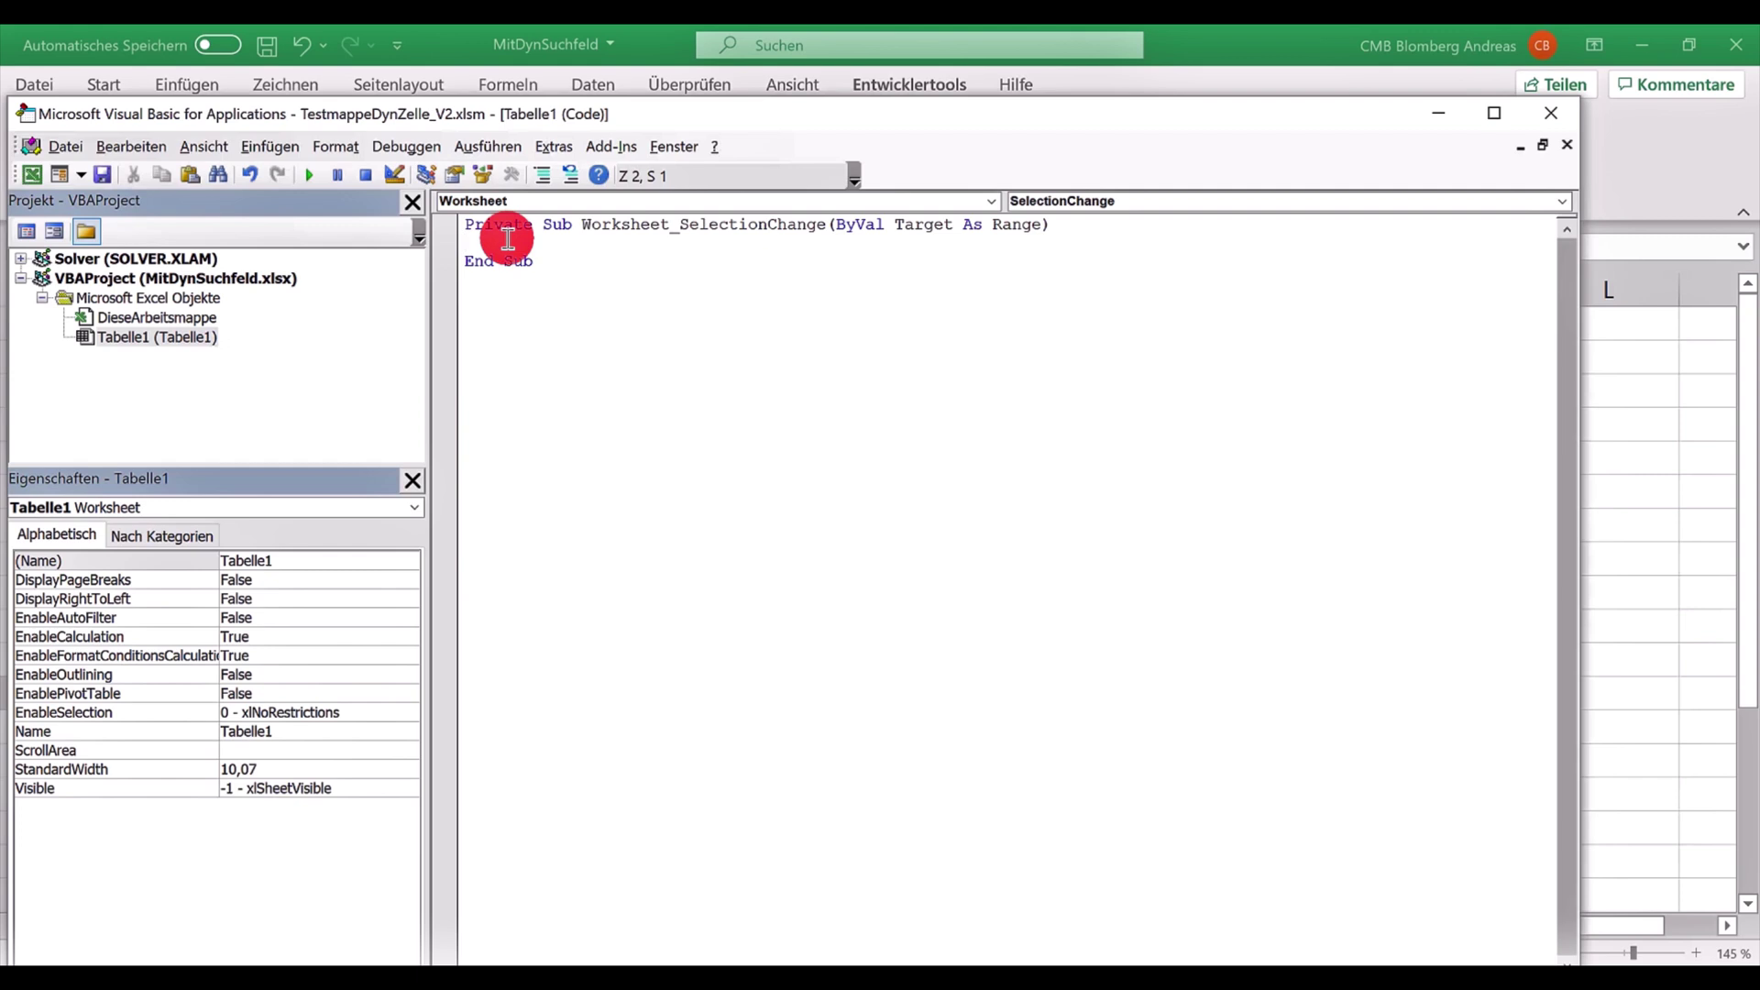
text(ActiveCell.Copy Destination:=Range("B5"))
key(Return)
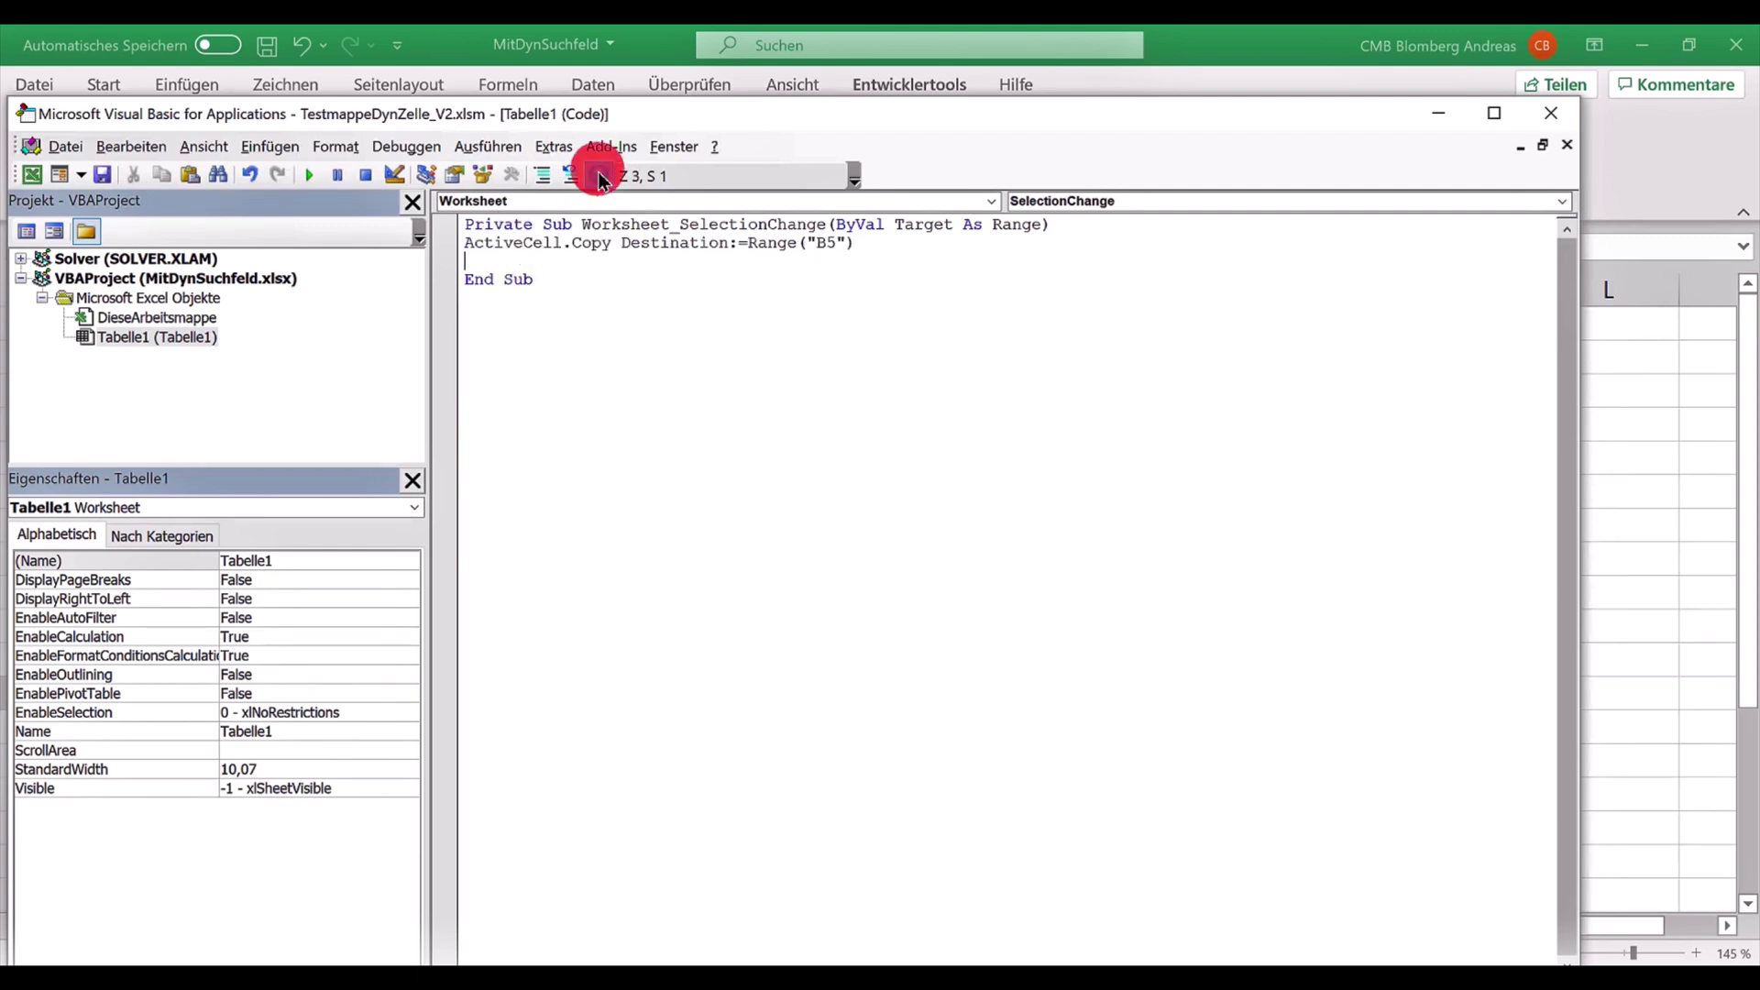
key(Return)
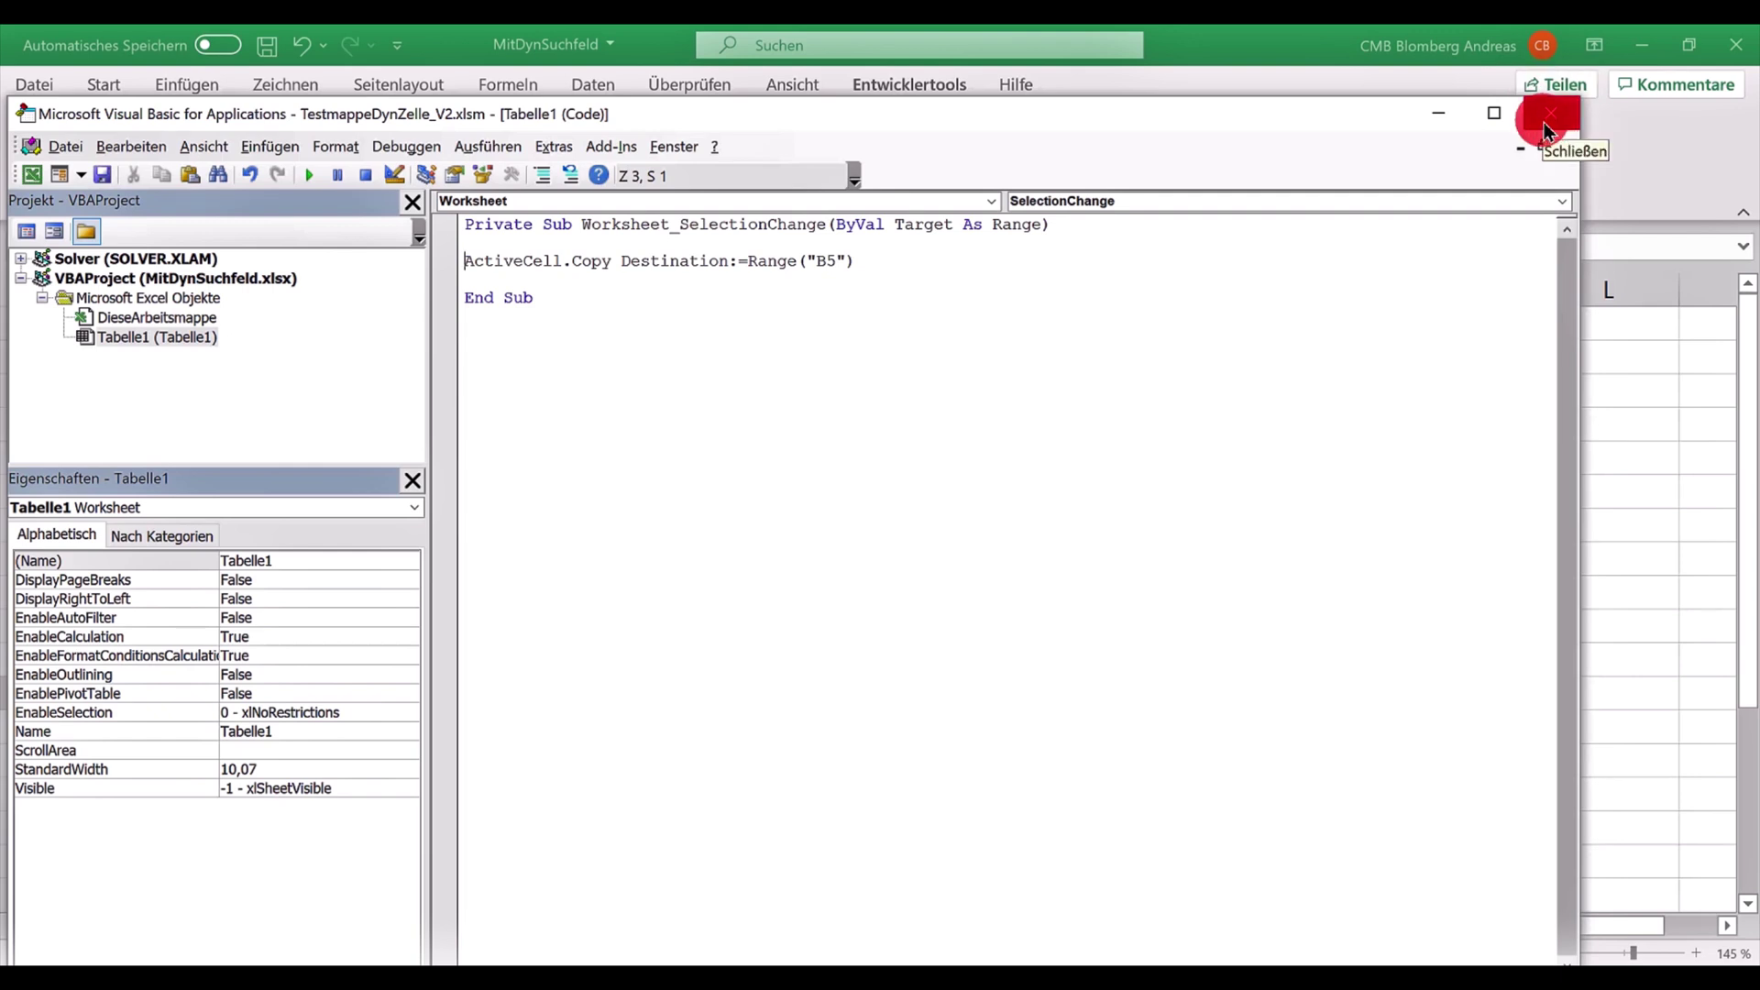
click(1554, 120)
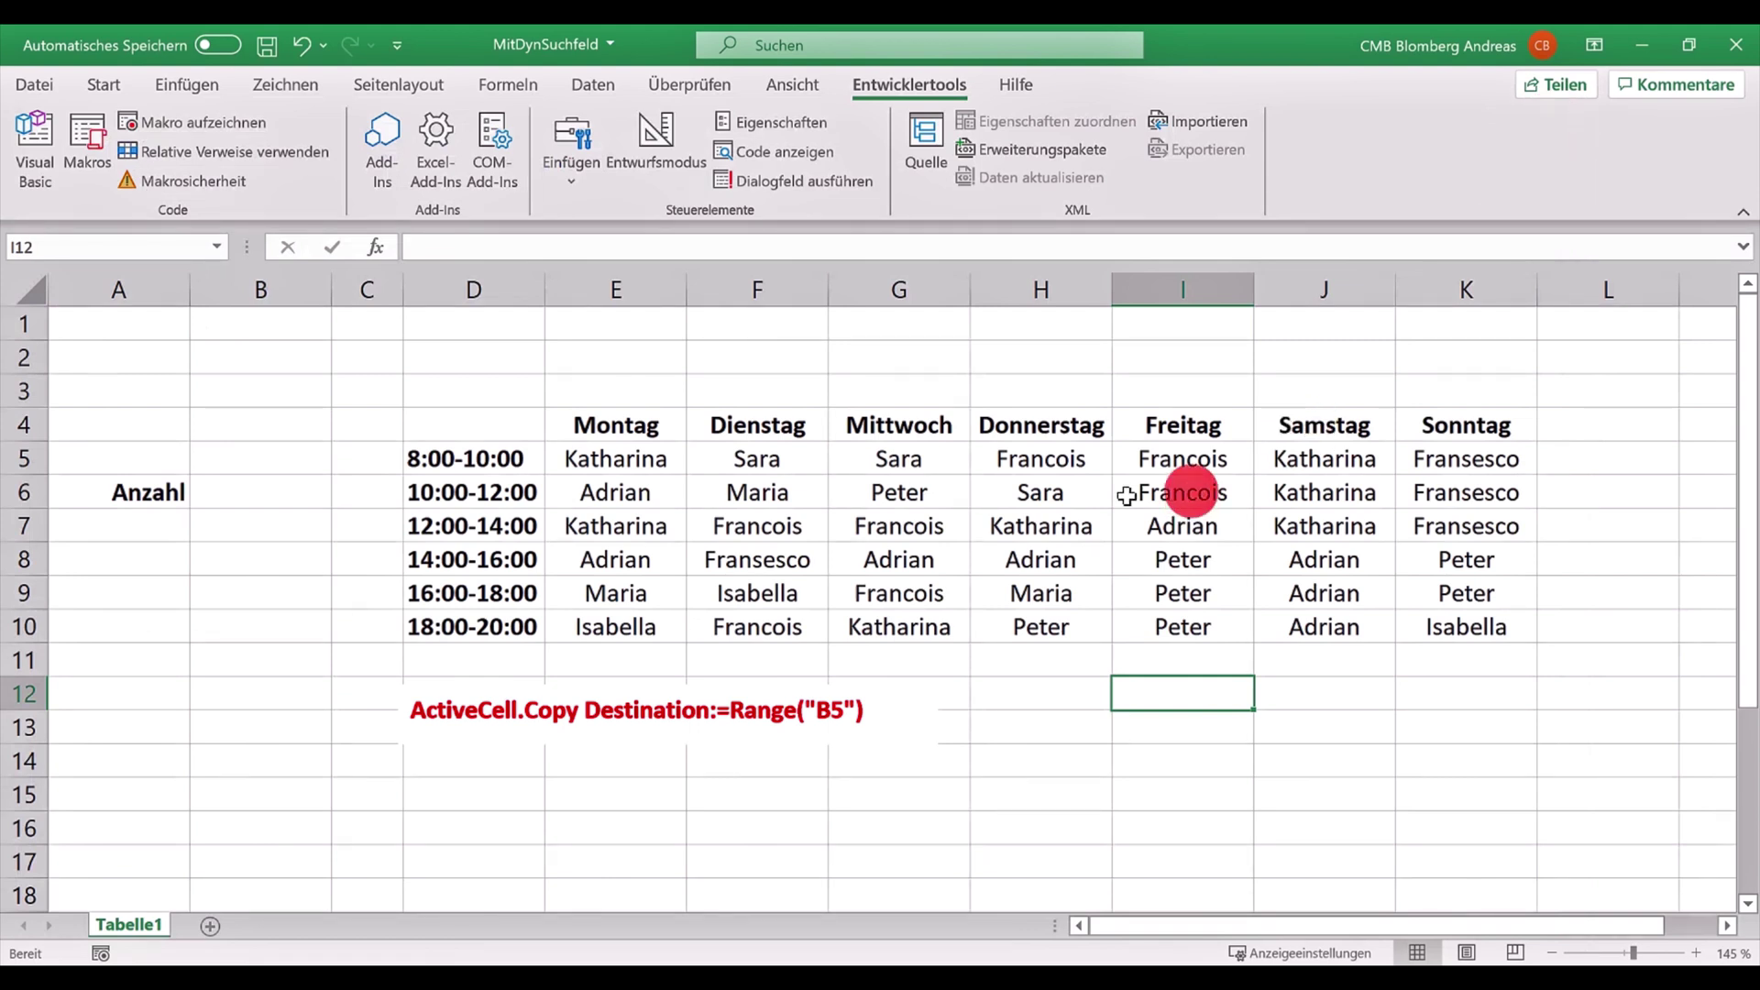
Step: Select Peter, Katharina, Maria, Sara, Peter and finally Fransesco, confirming each appears in B5
click(913, 493)
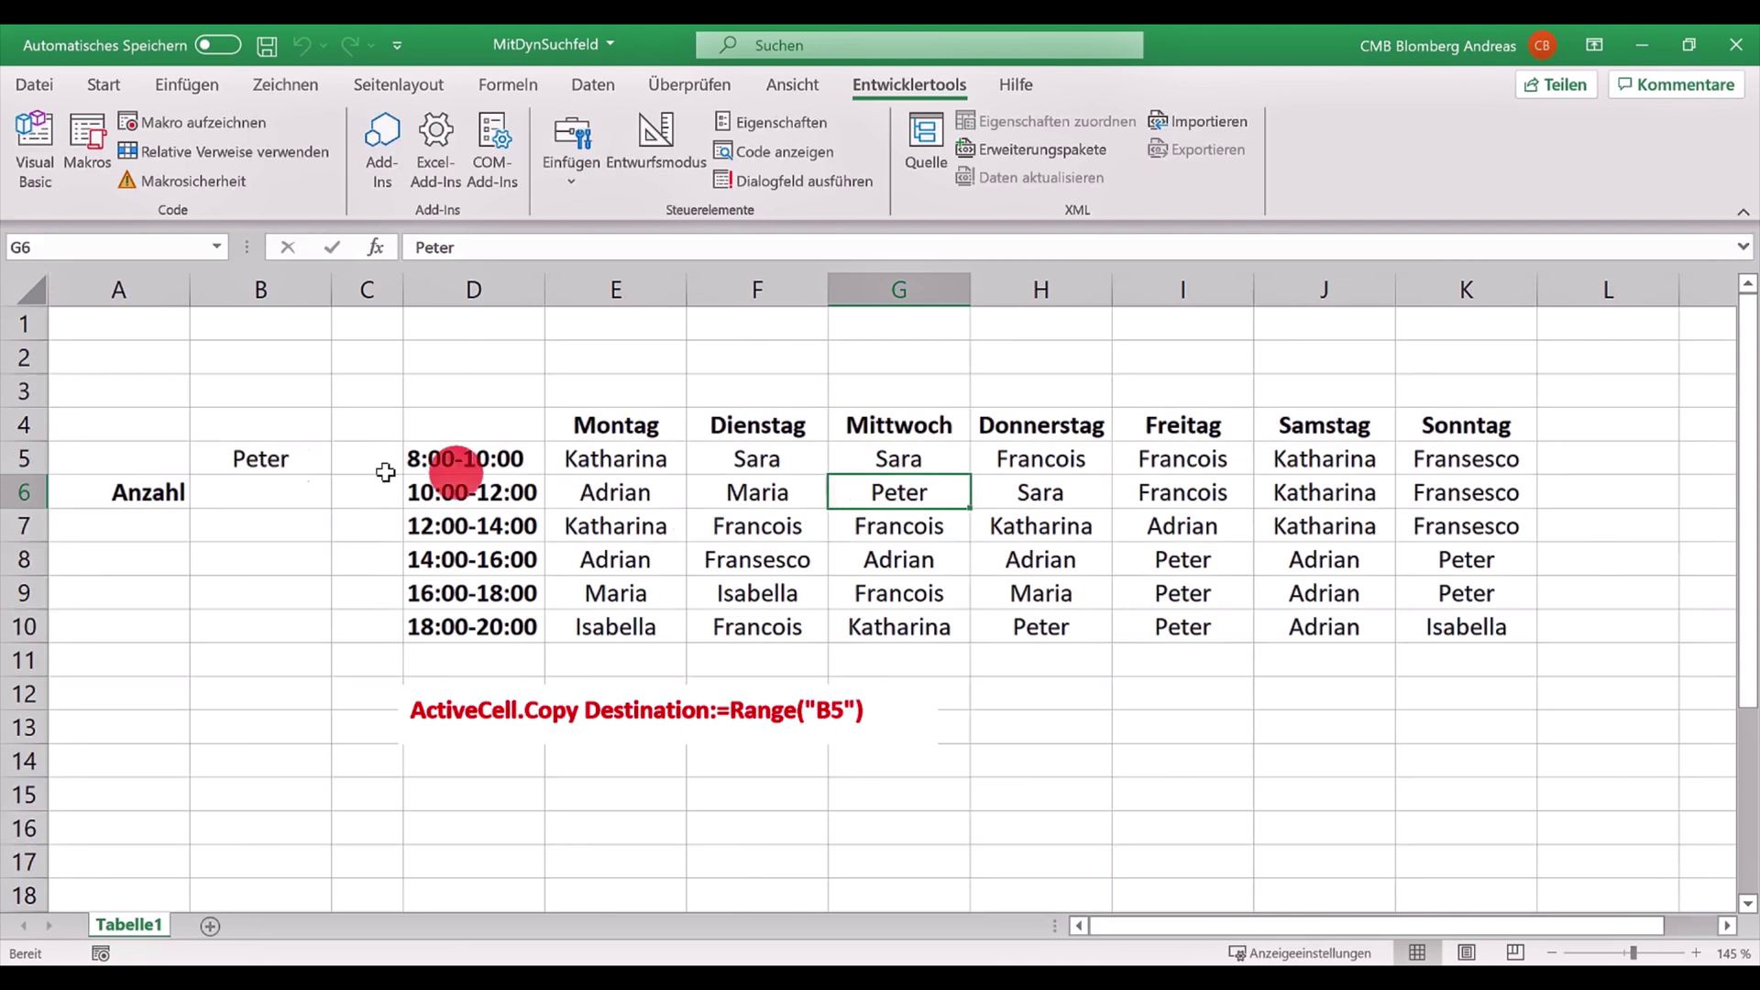
click(648, 529)
click(656, 594)
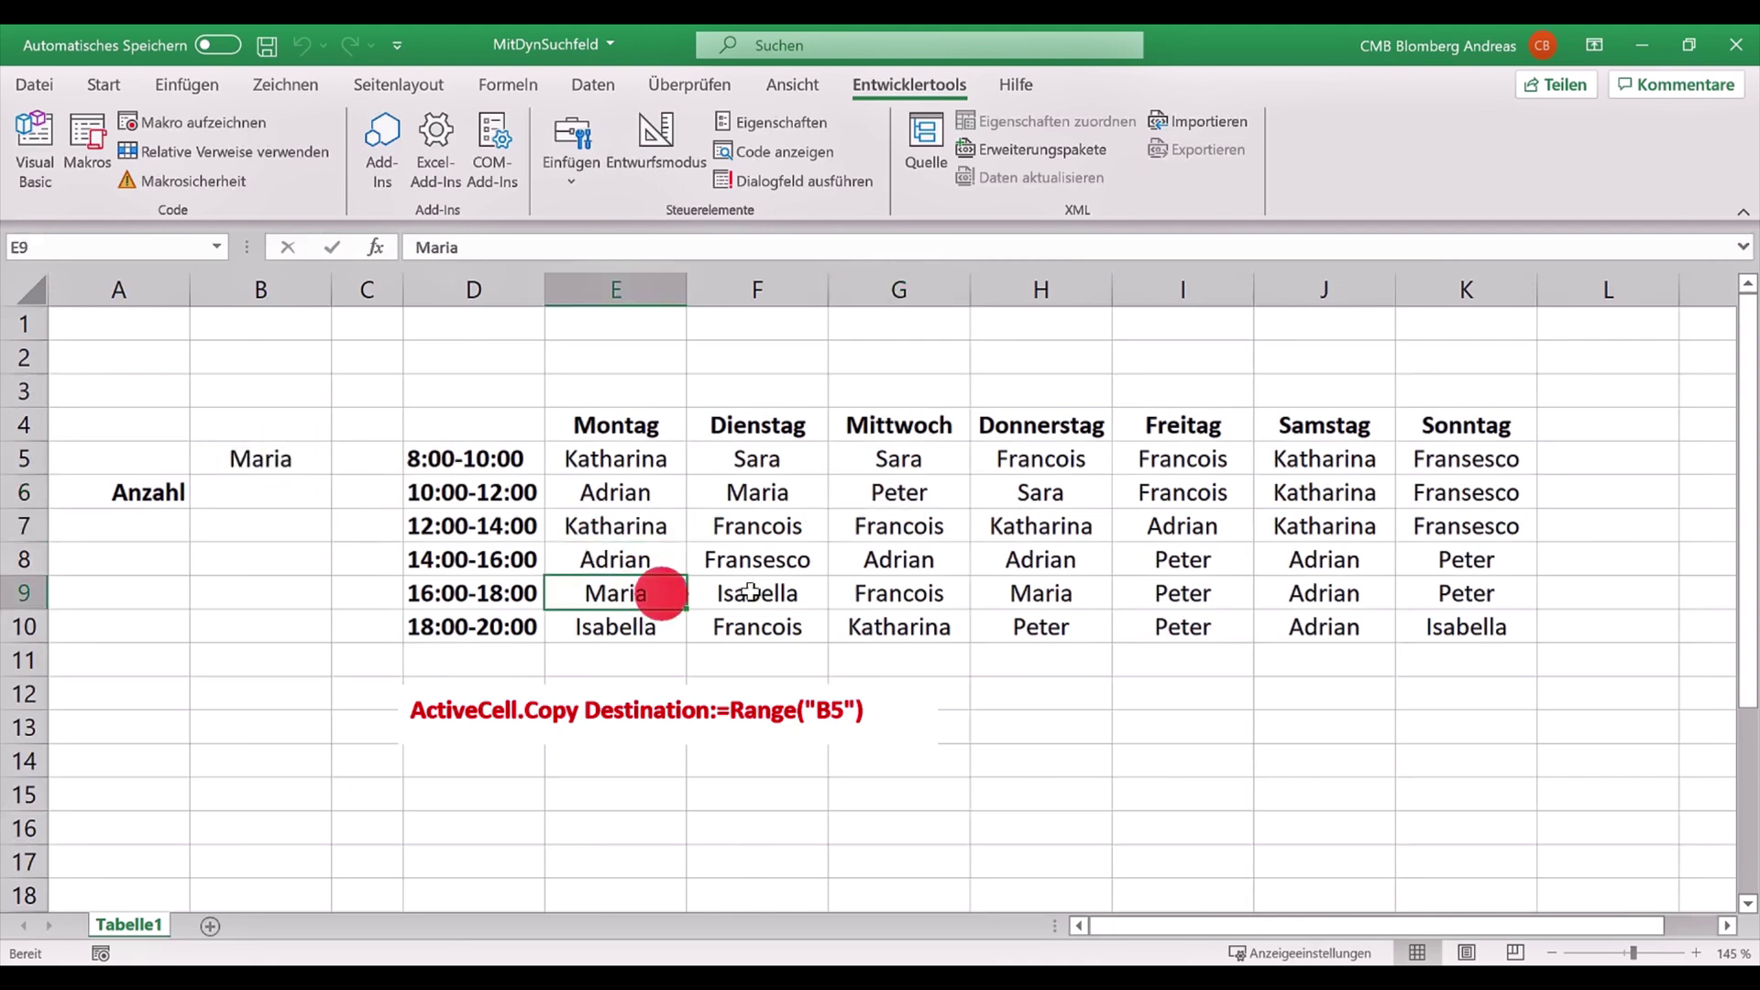
click(1000, 589)
click(992, 500)
click(872, 495)
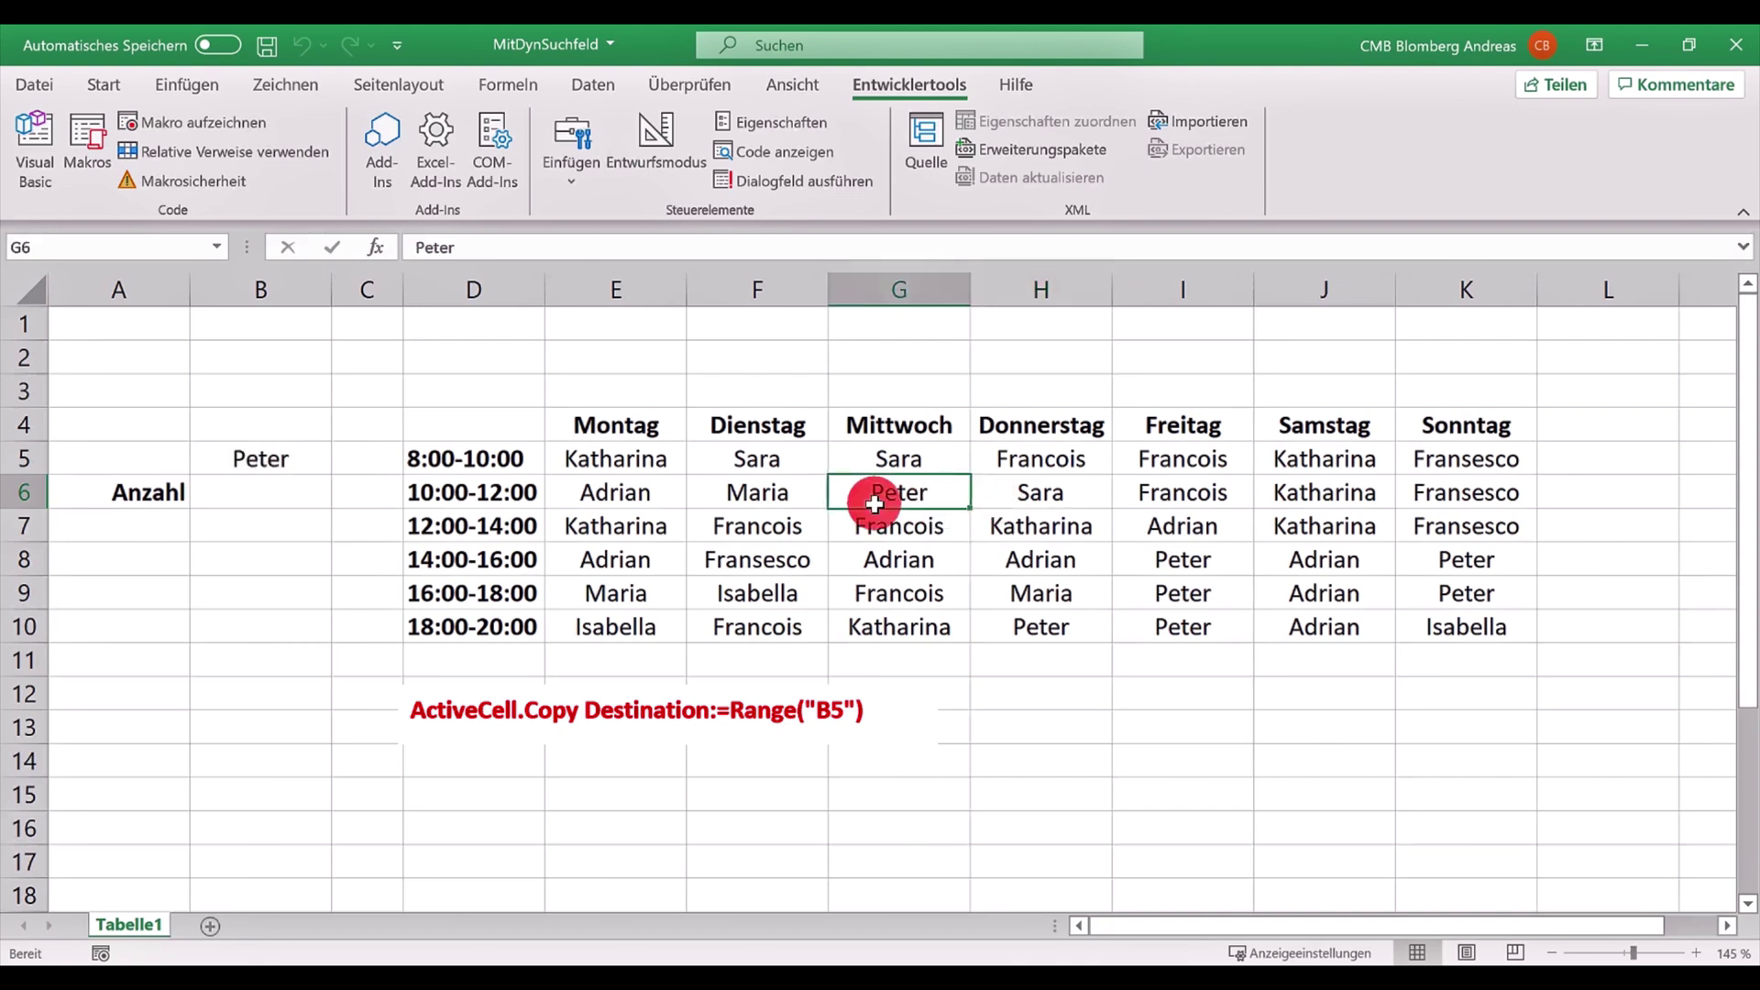
click(766, 562)
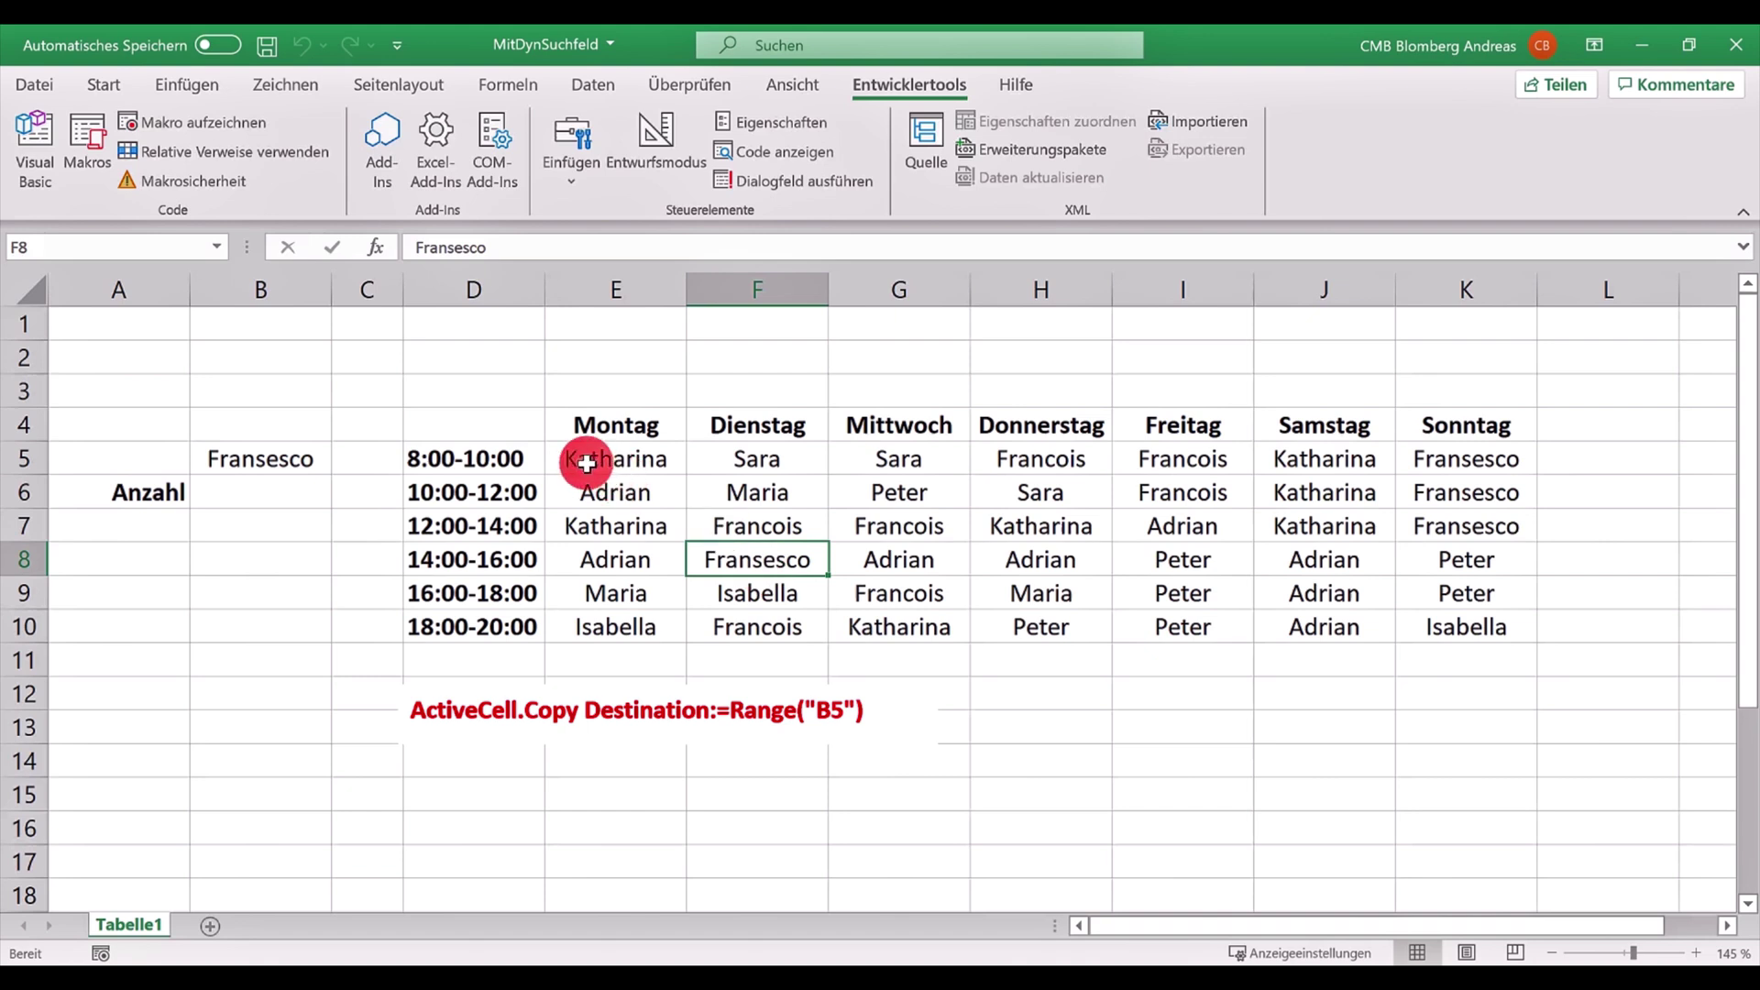
Step: Select E5:K10 and start a conditional formatting rule for cells equal to $B$5
drag(590, 461, 934, 483)
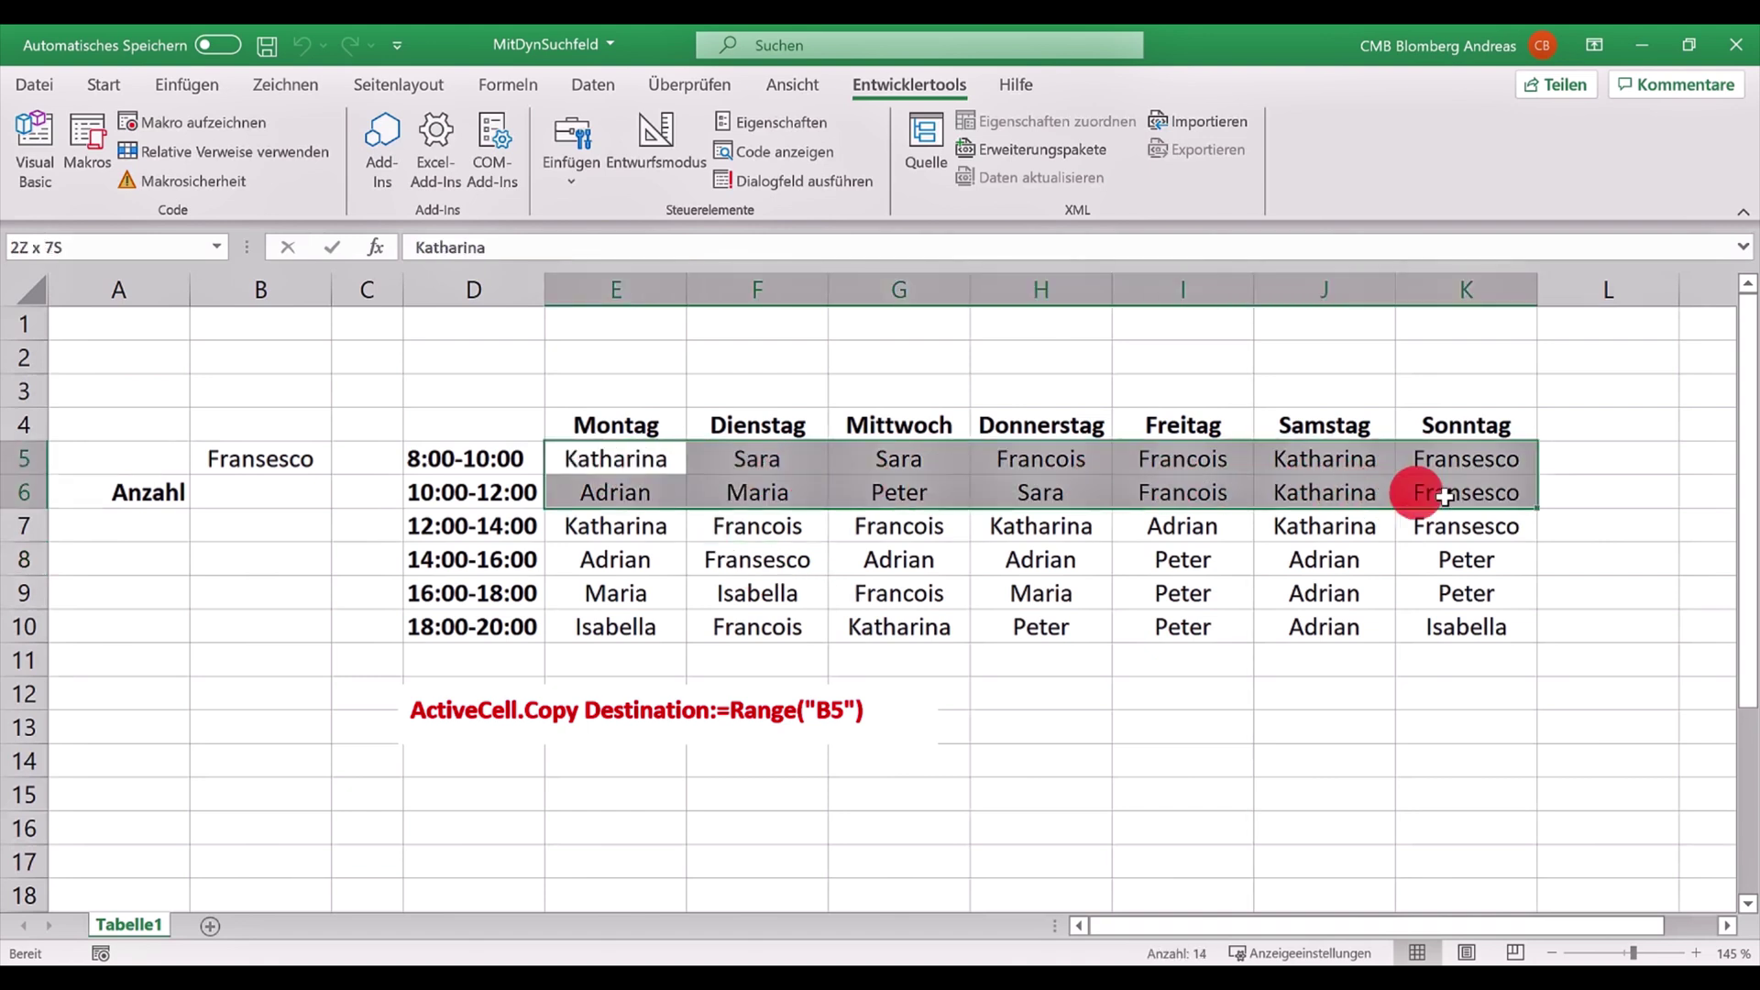
drag(934, 482, 1454, 618)
click(104, 88)
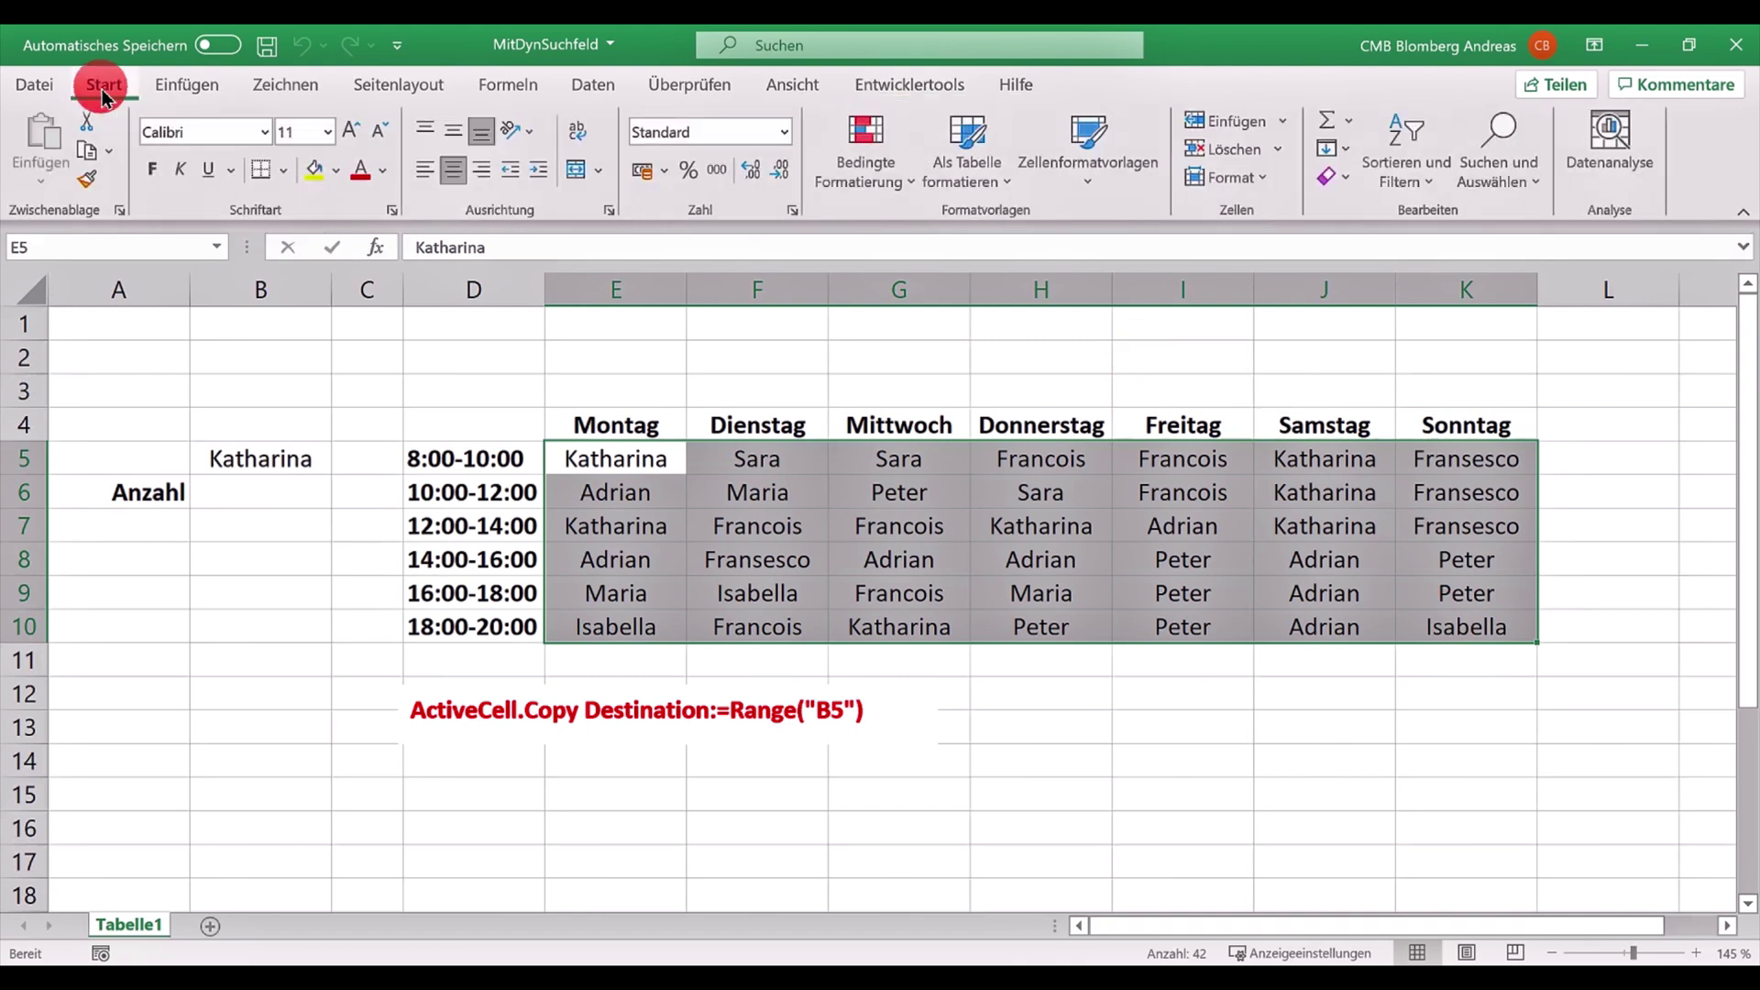
click(857, 170)
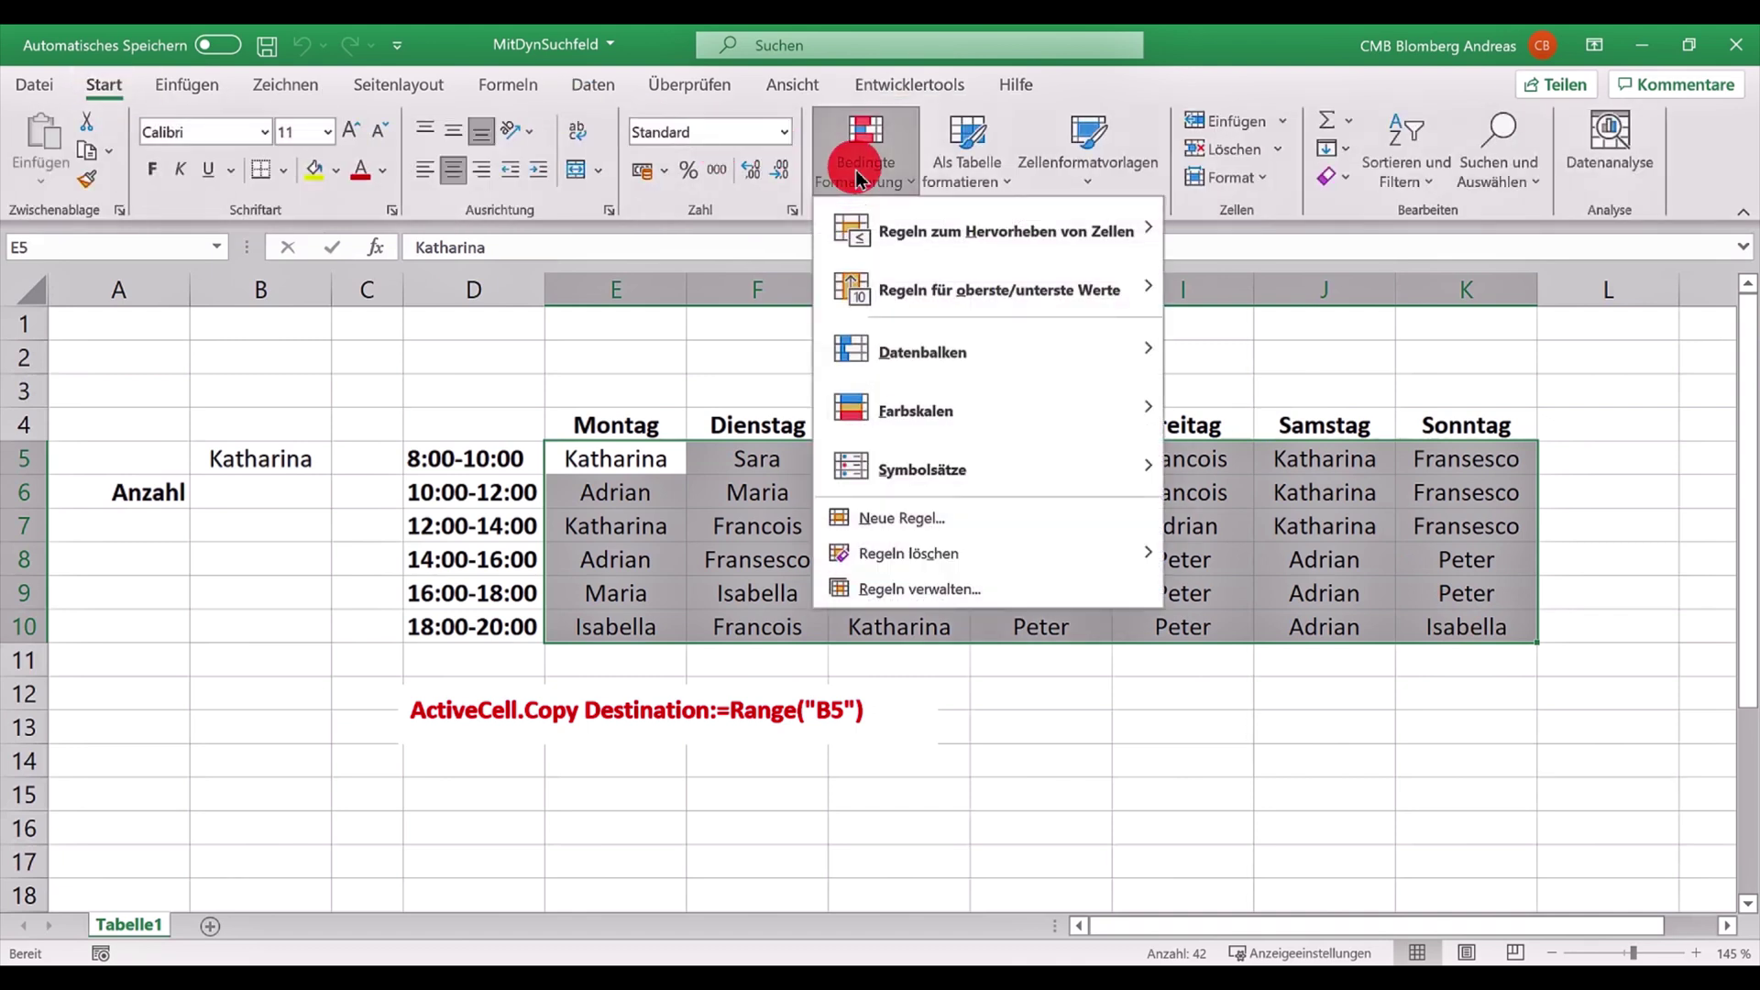
click(940, 520)
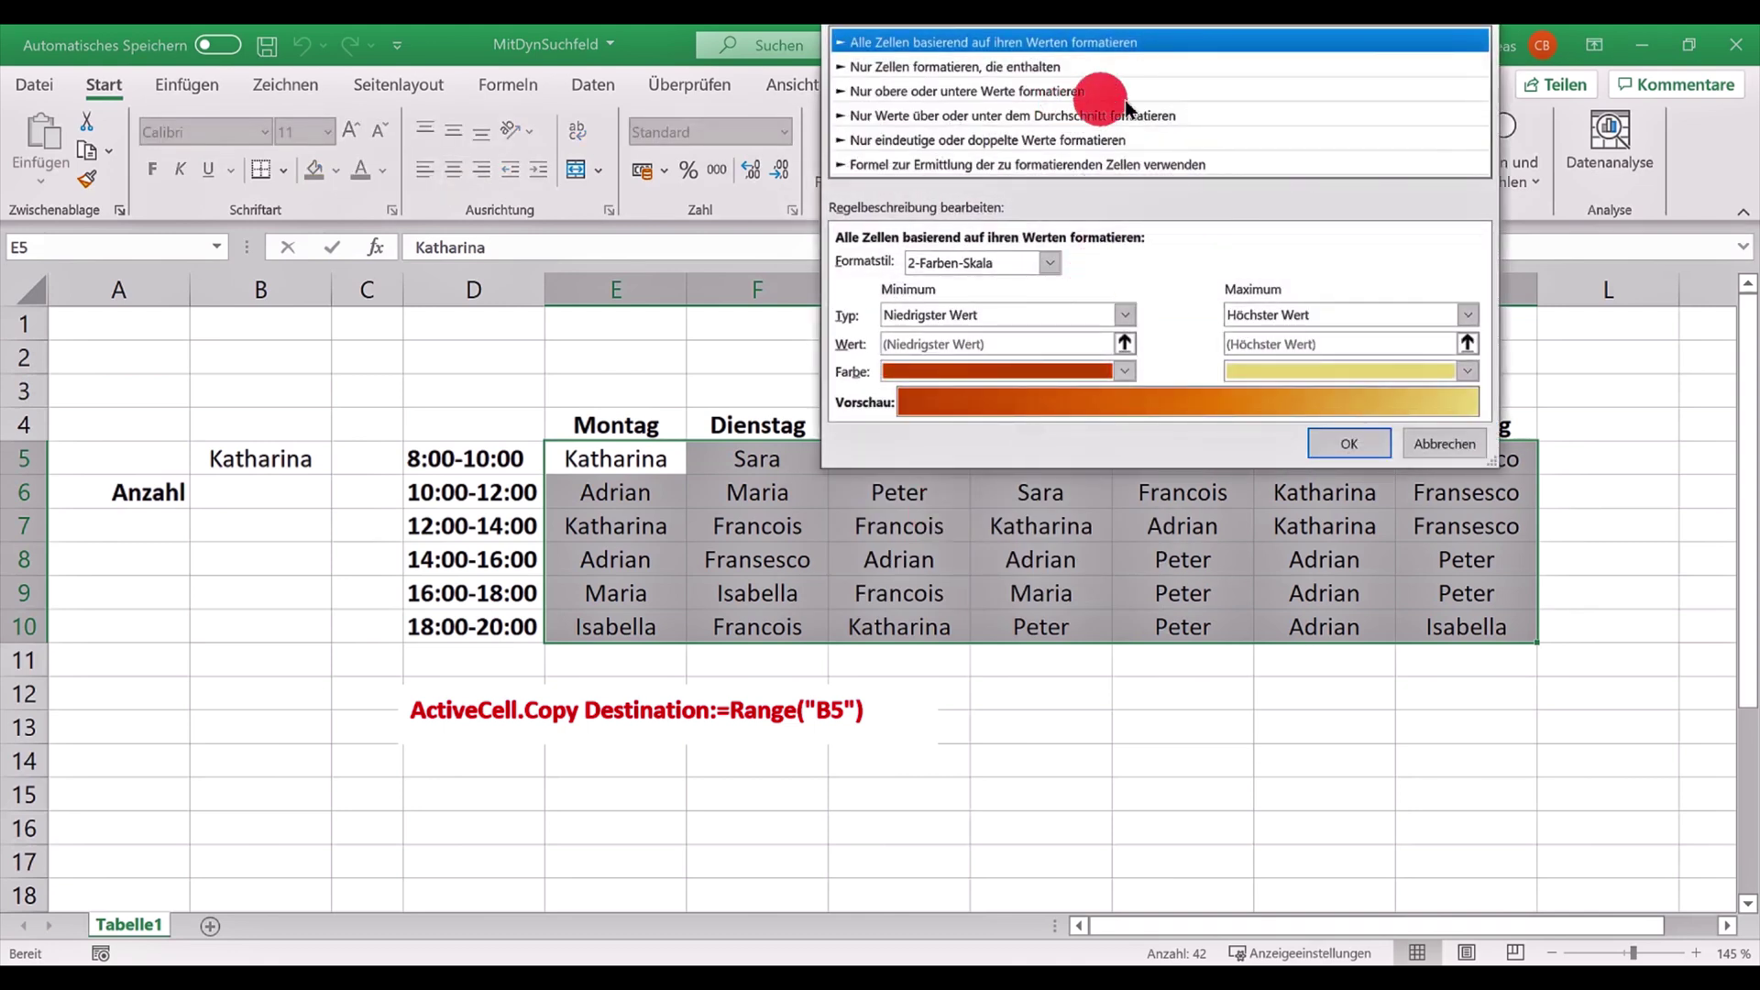
click(1017, 70)
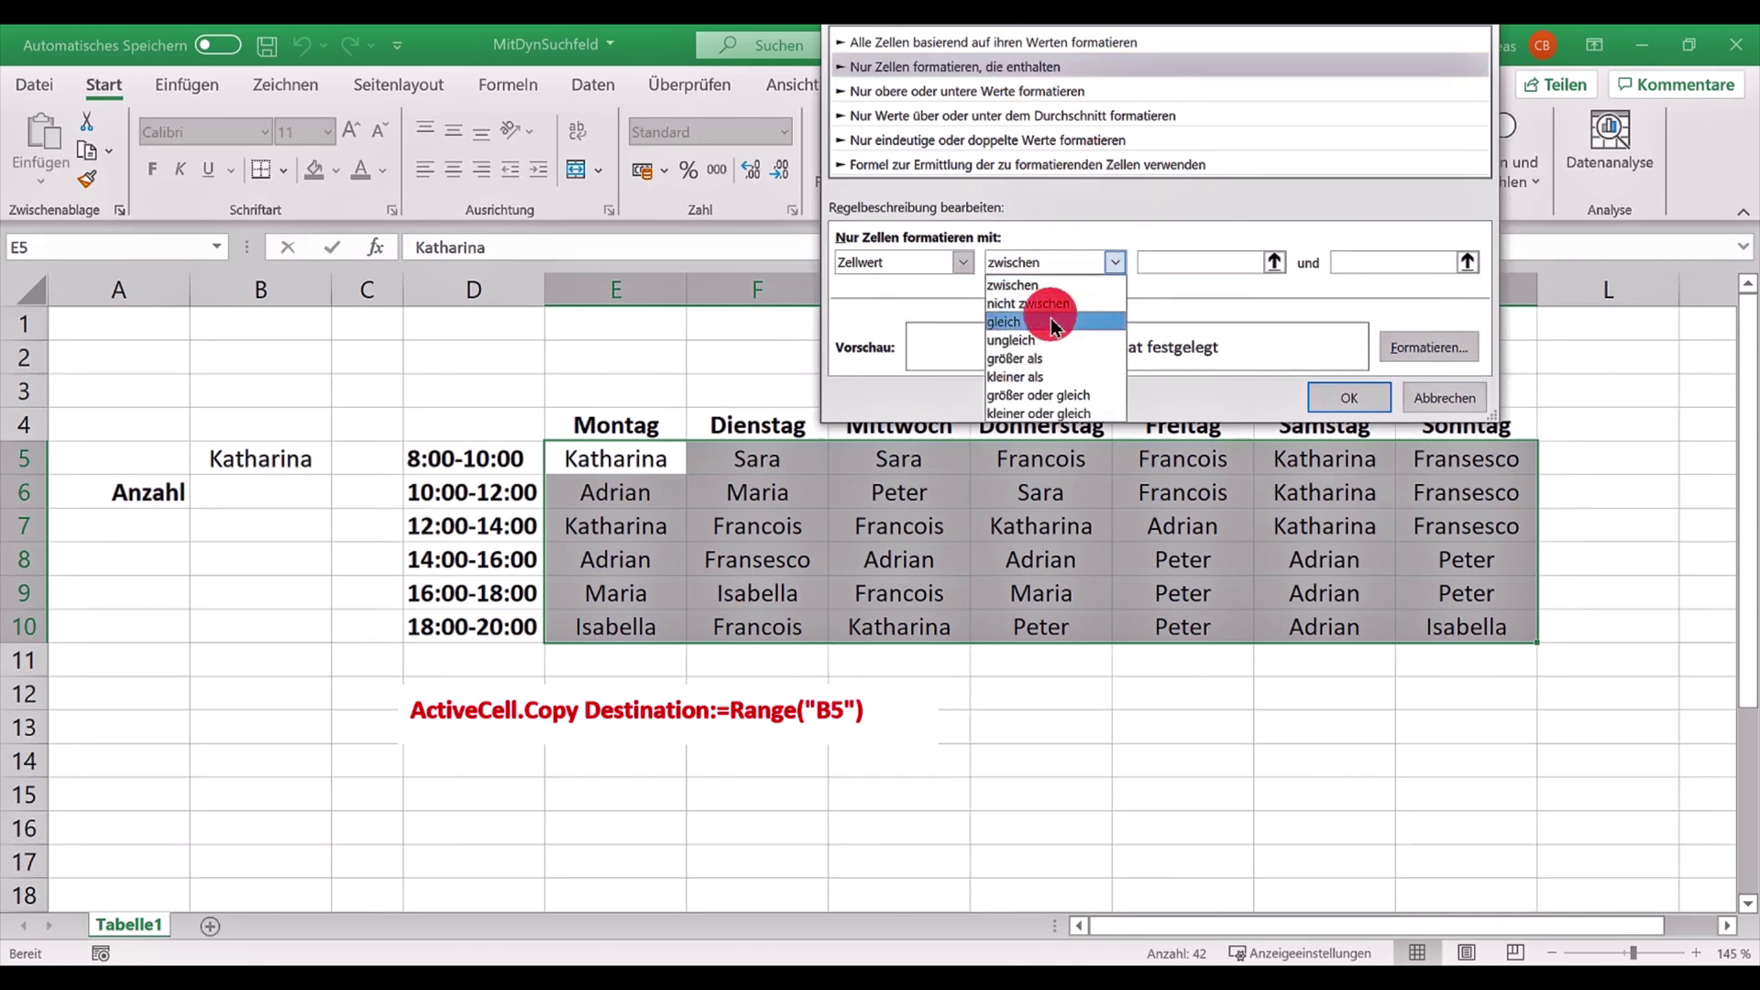
click(1045, 322)
click(1176, 264)
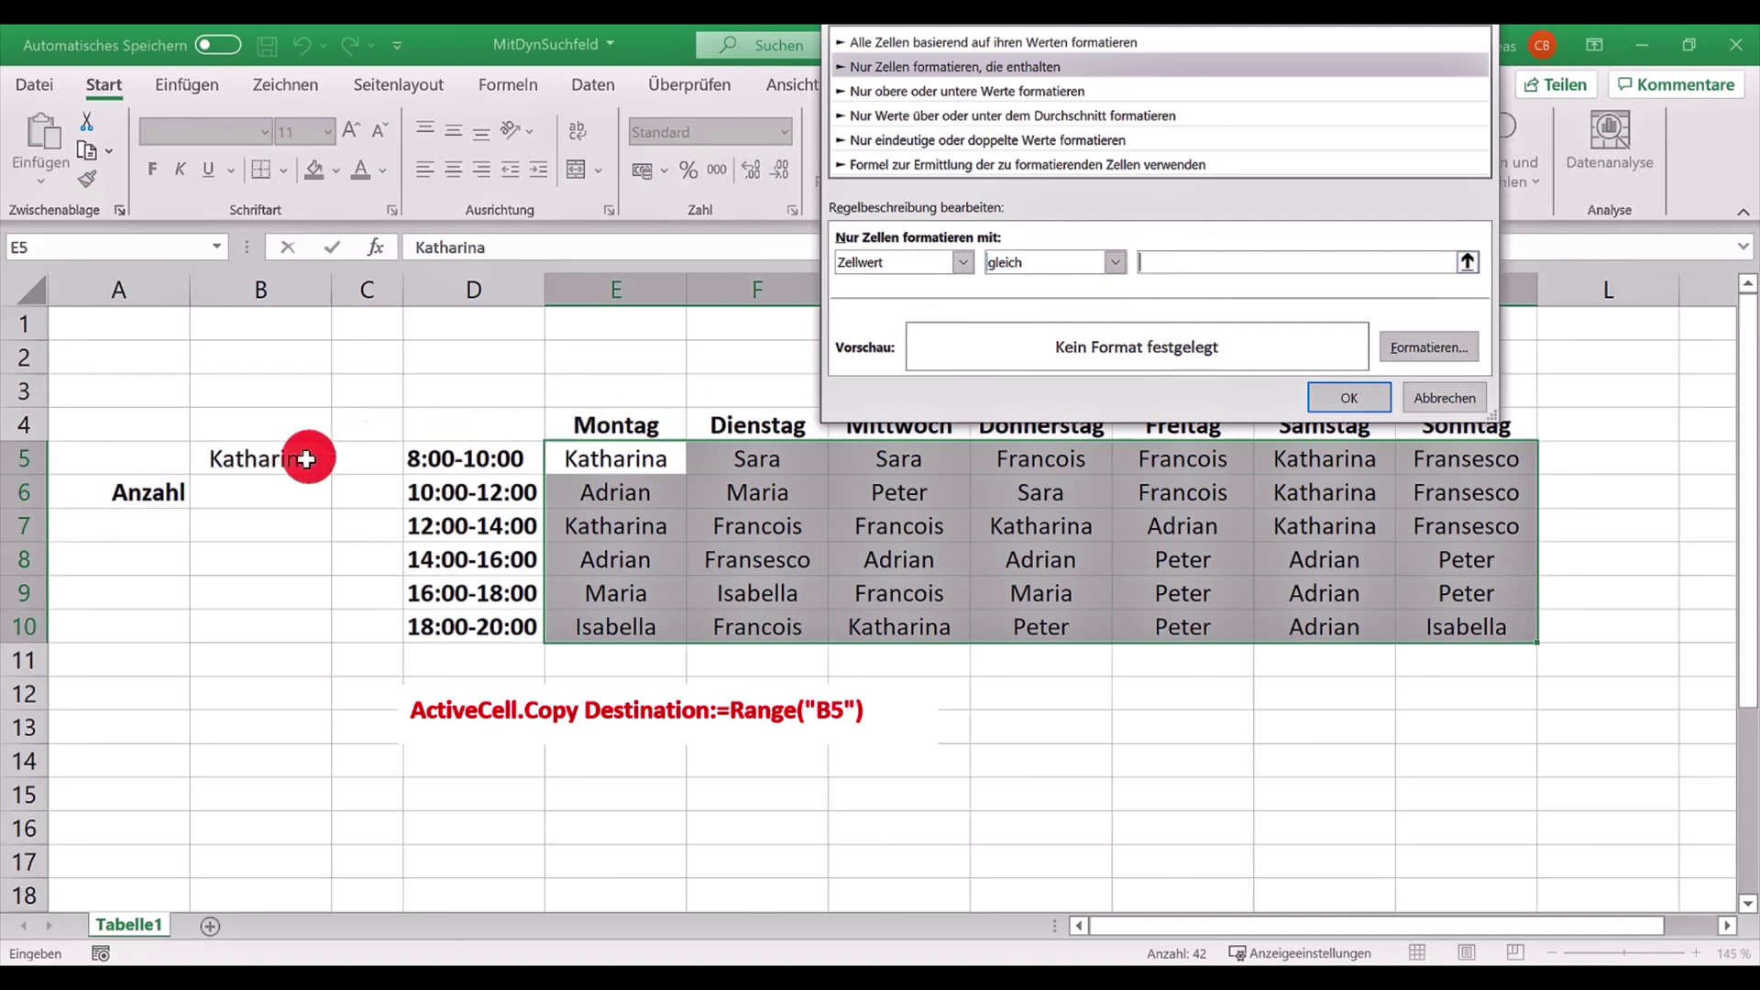
click(272, 463)
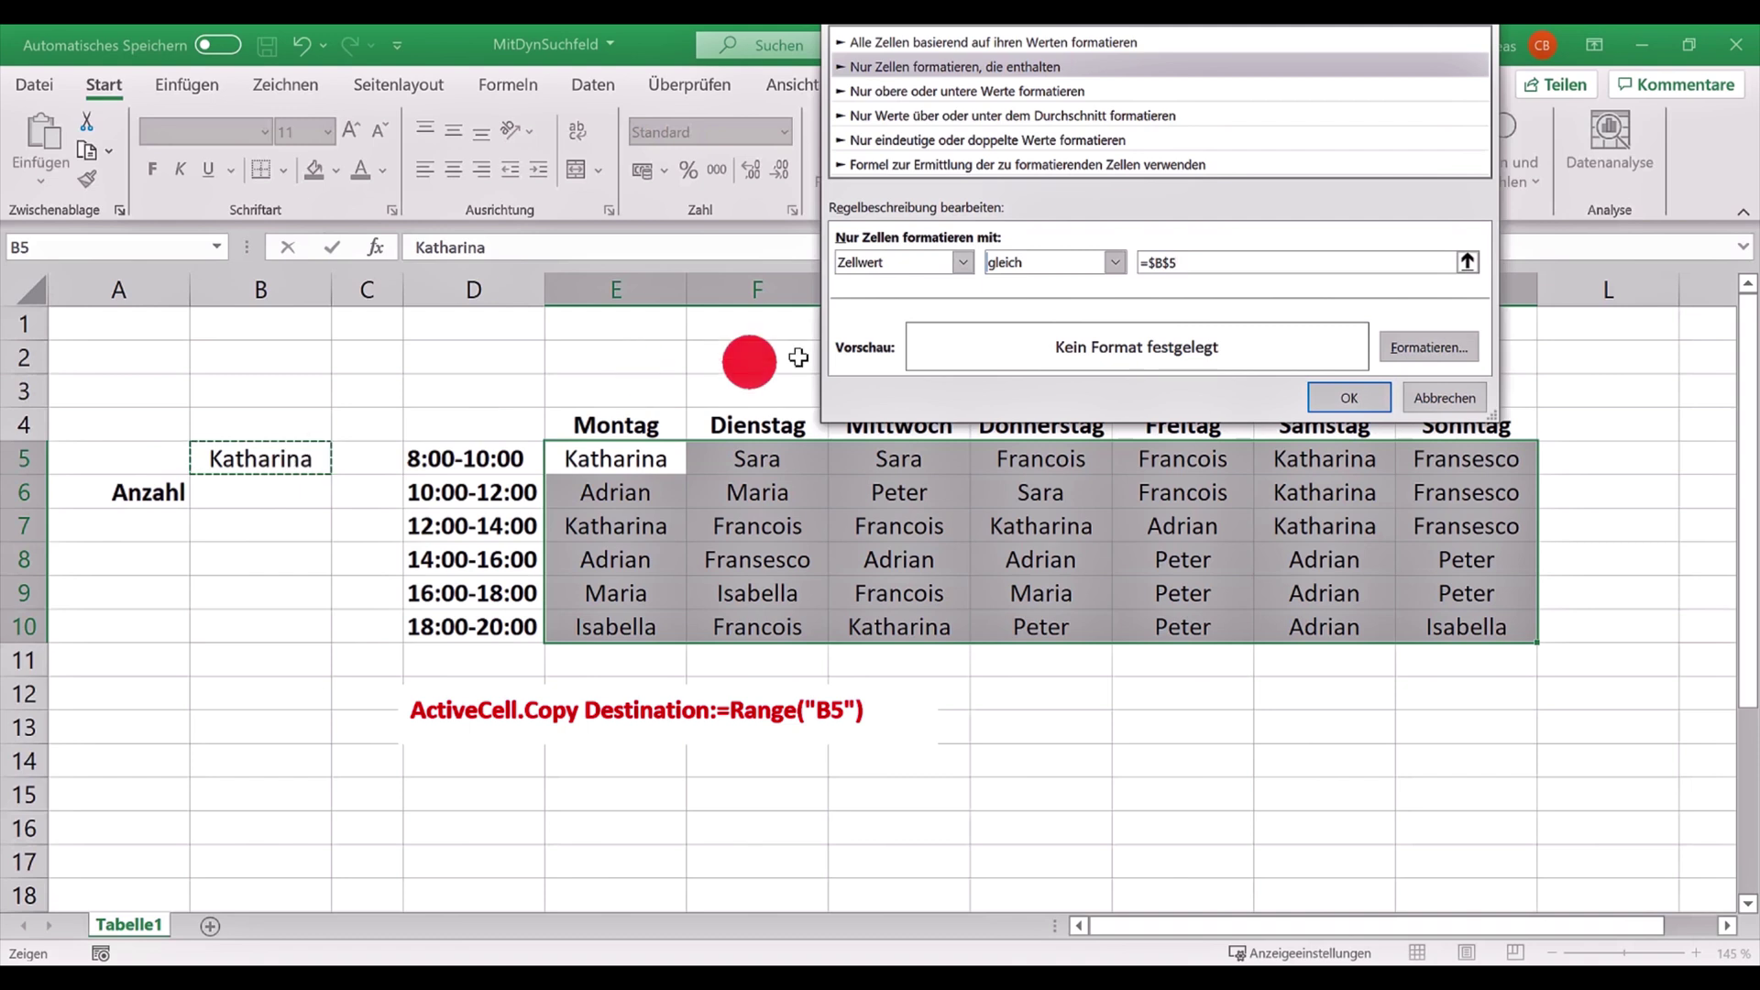
Step: Give the rule a yellow-green fill, confirm it, and test by picking Adrian
click(1420, 348)
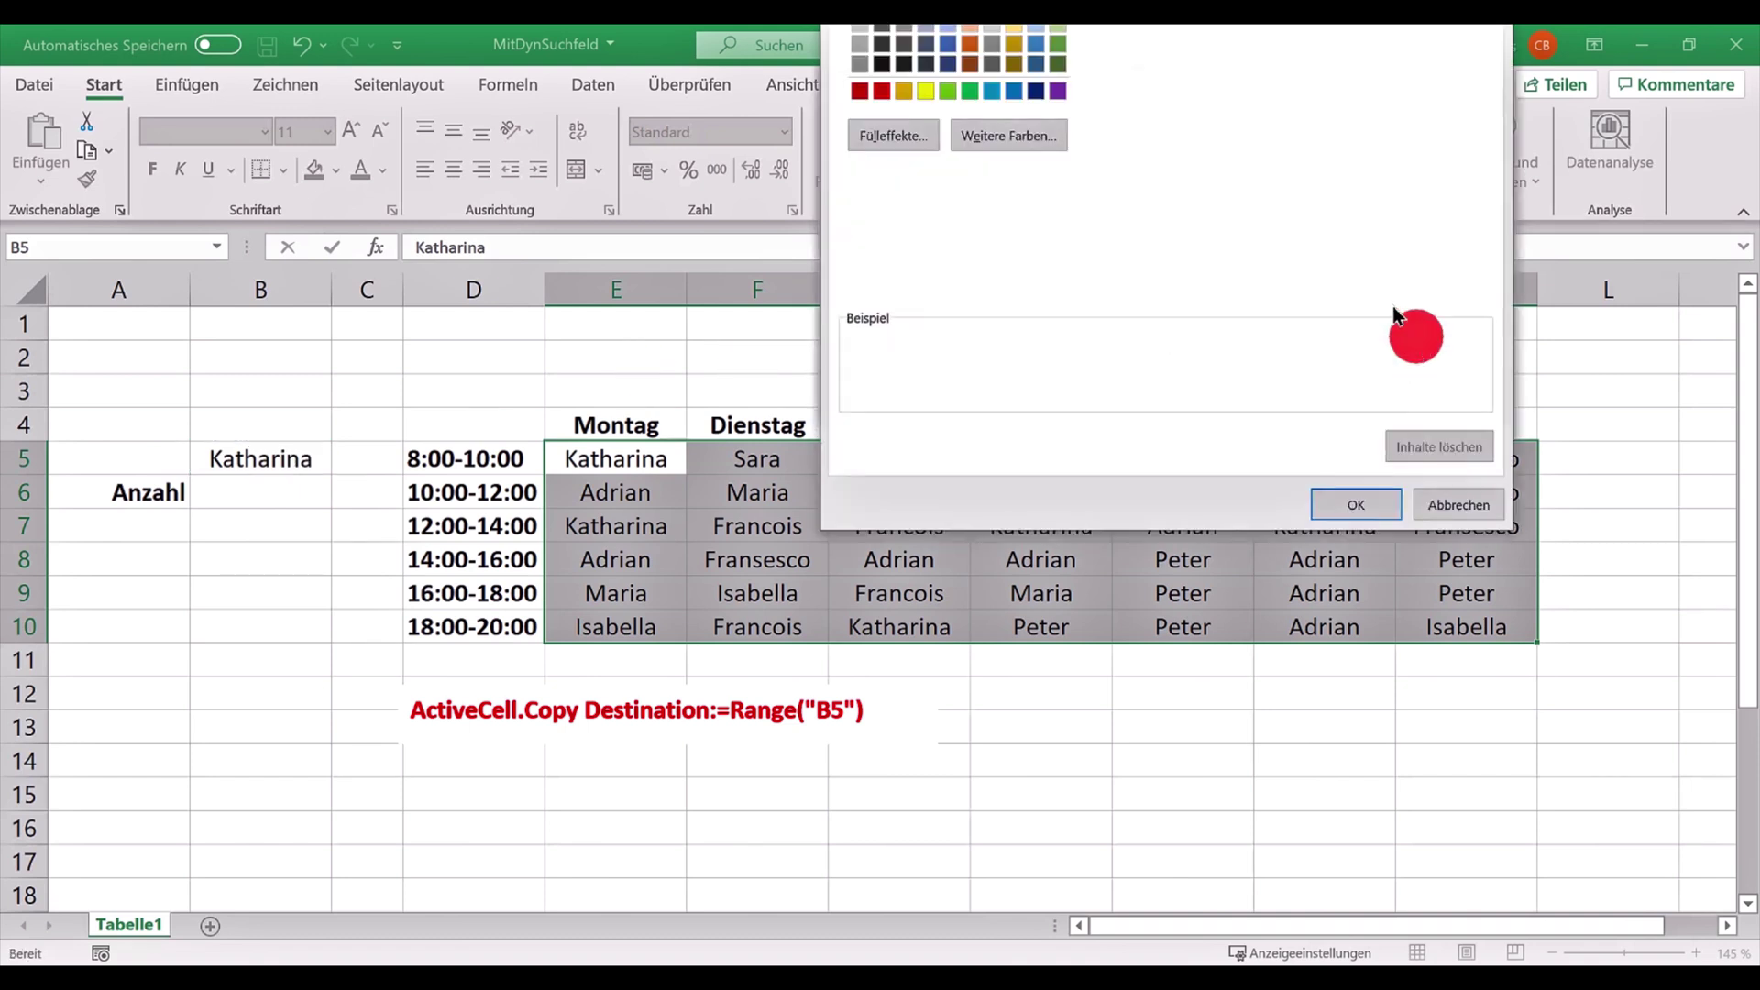
drag(1036, 55, 928, 233)
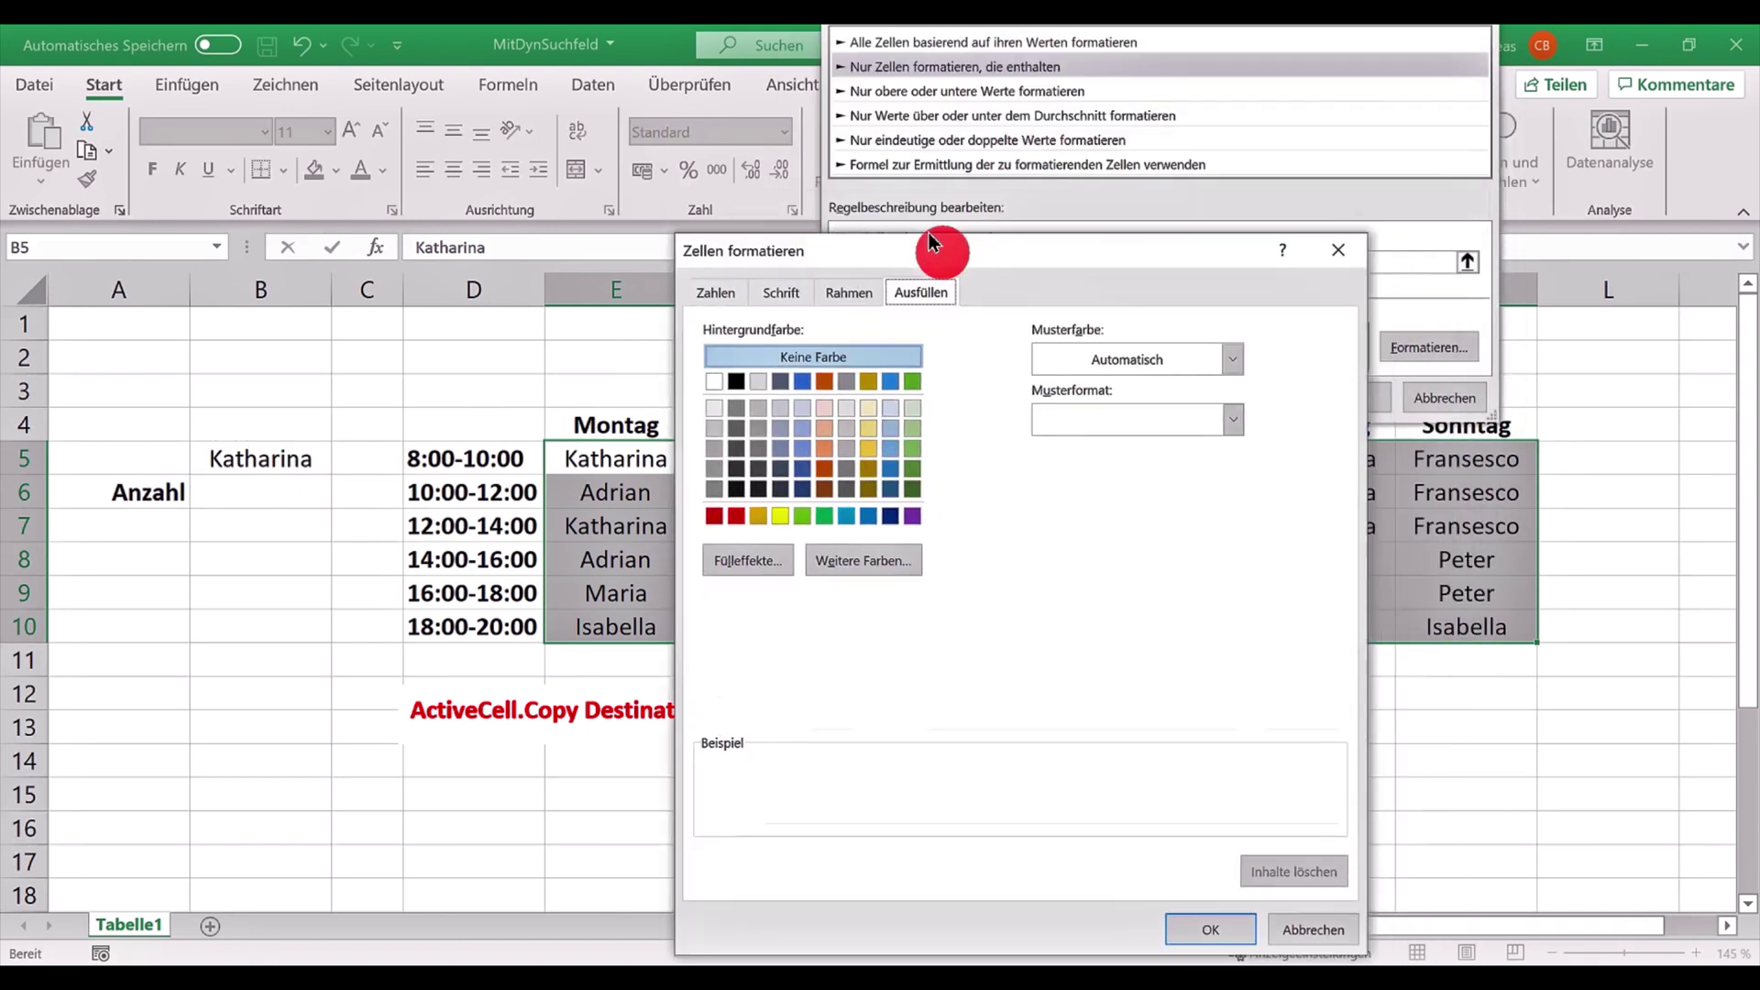
click(775, 503)
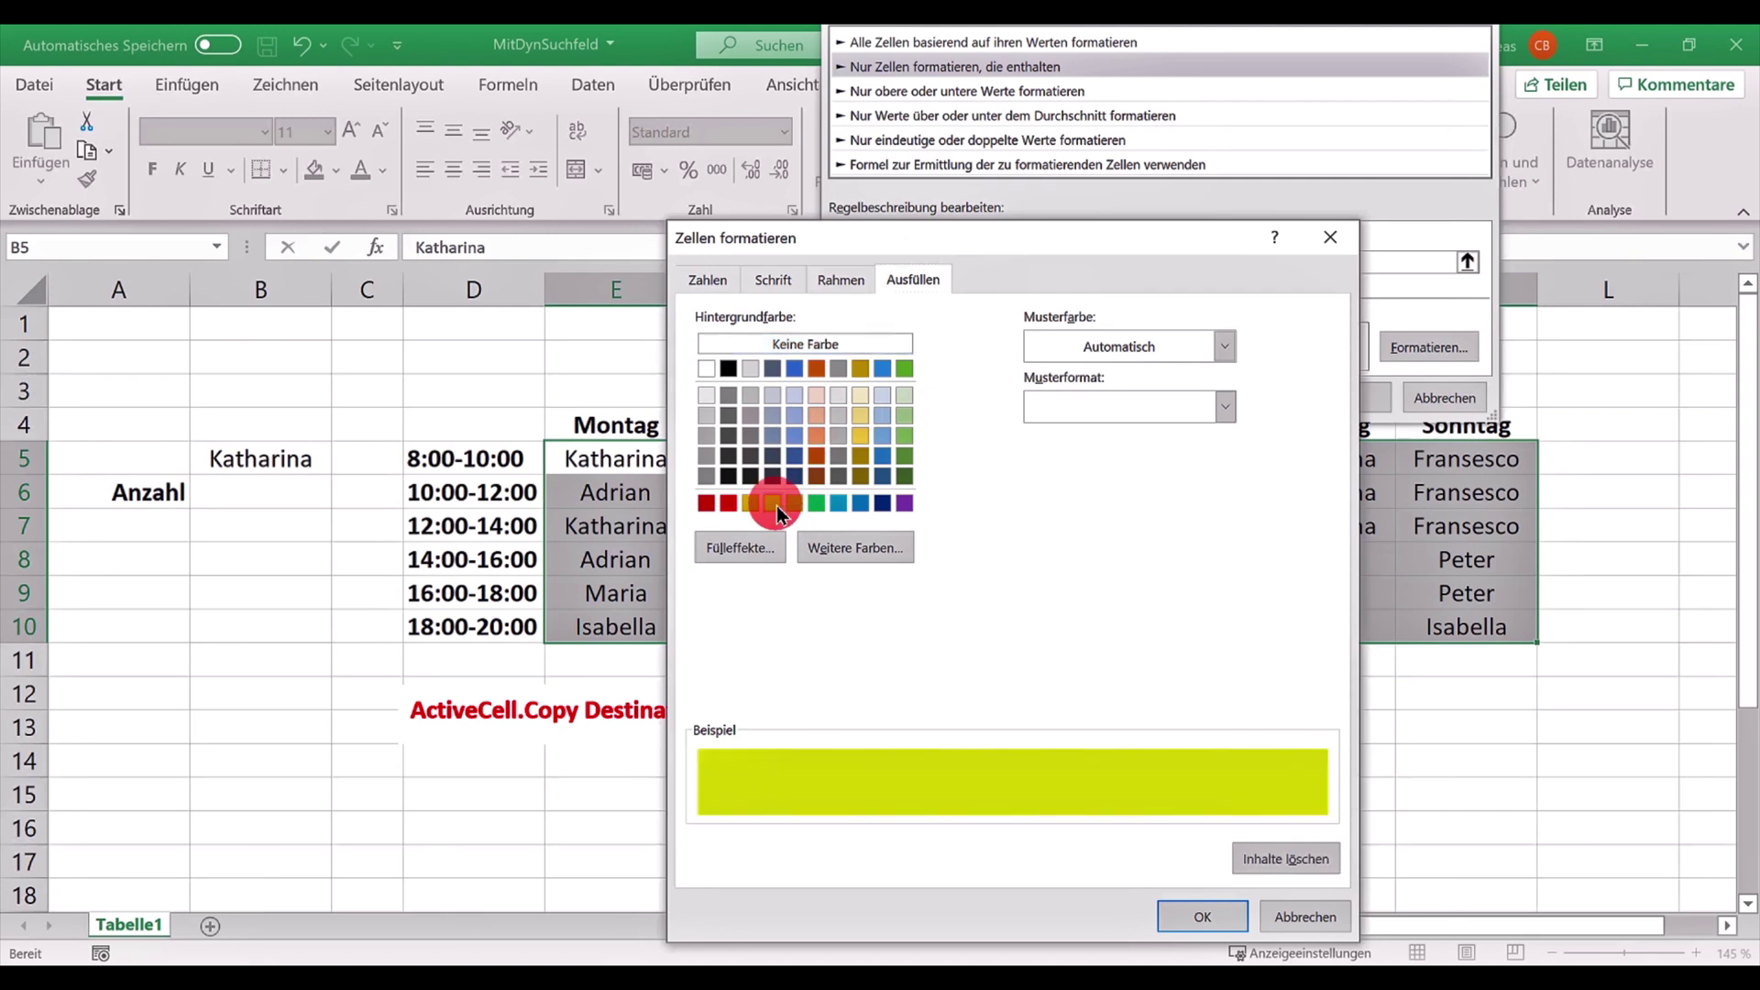
click(1203, 916)
click(1341, 399)
click(1261, 594)
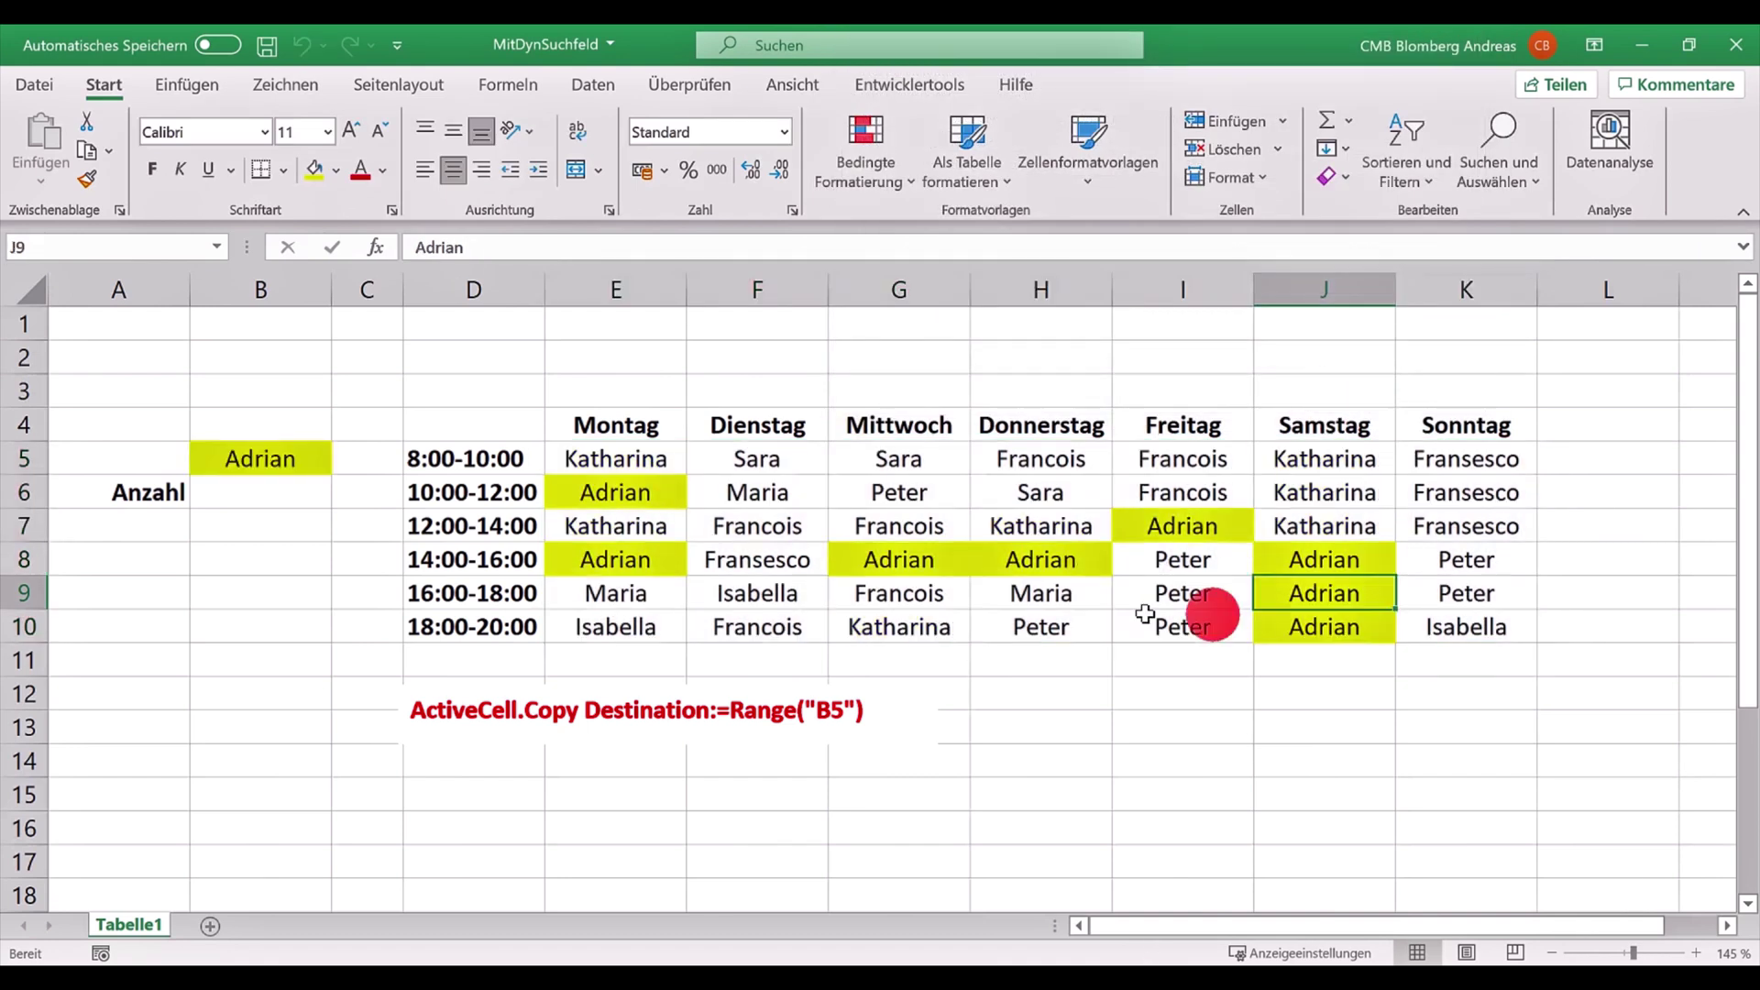
Step: Pick Maria, Sara, Francois, Adrian, Katharina, Fransesco and Adrian to watch B5 and highlights update
click(1018, 596)
click(901, 463)
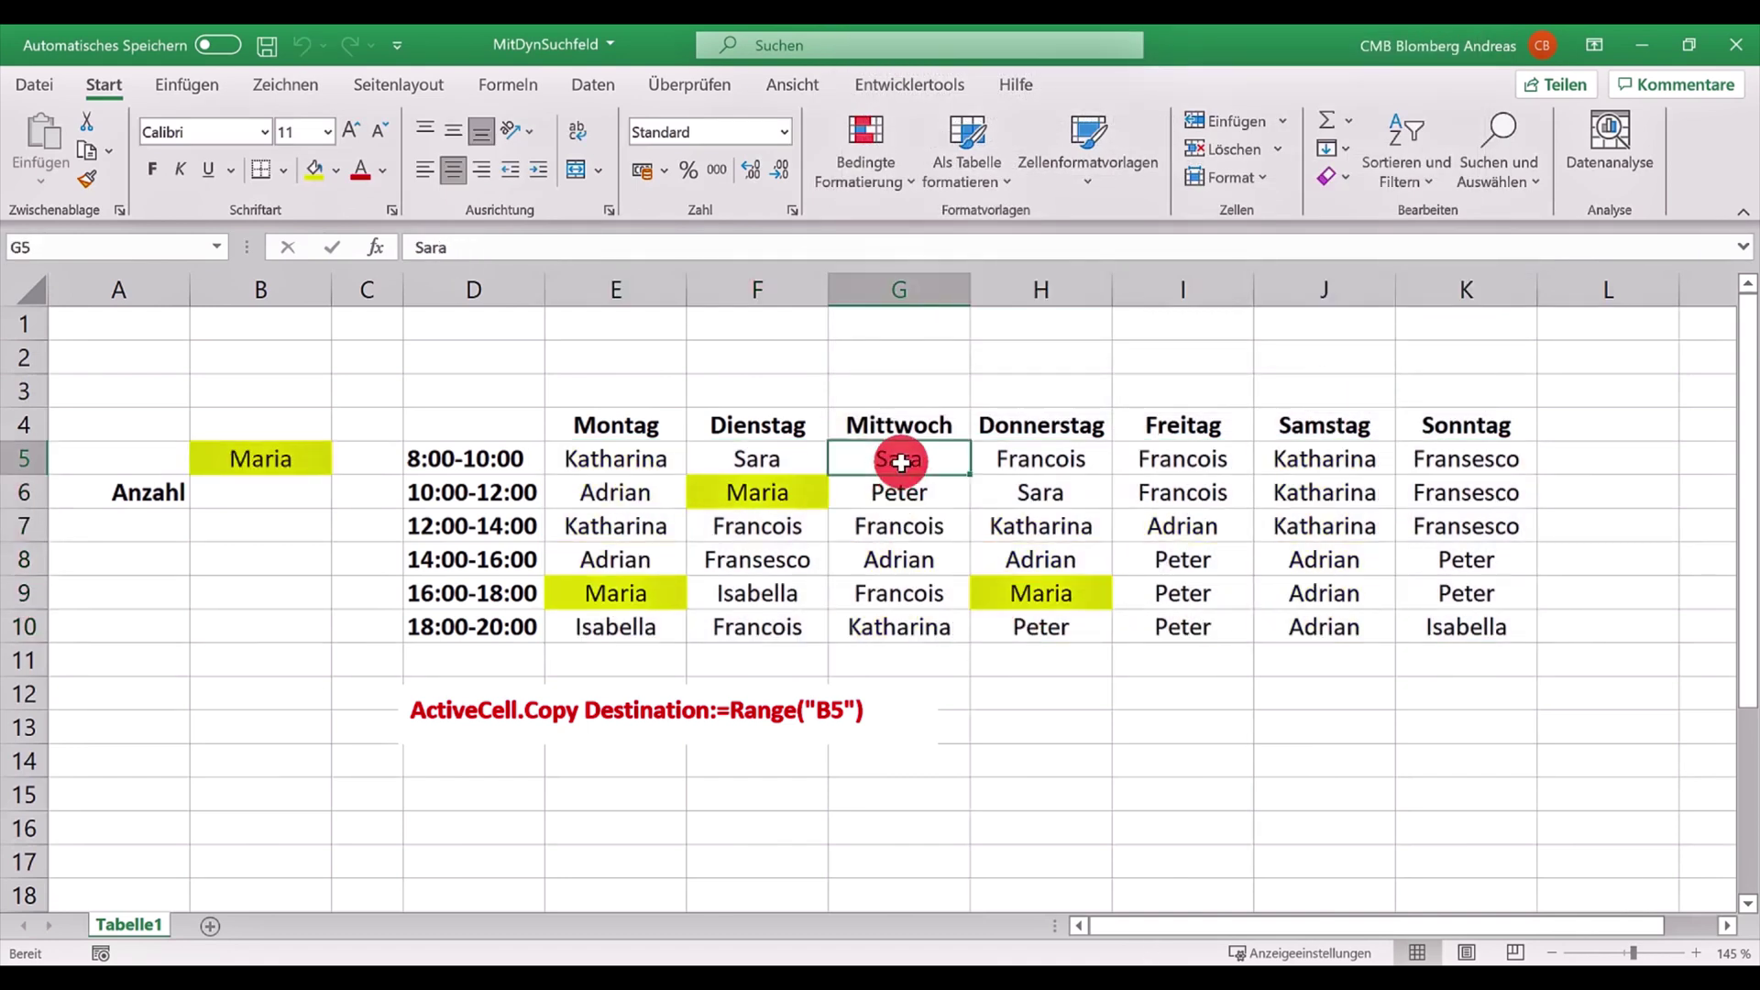
click(898, 524)
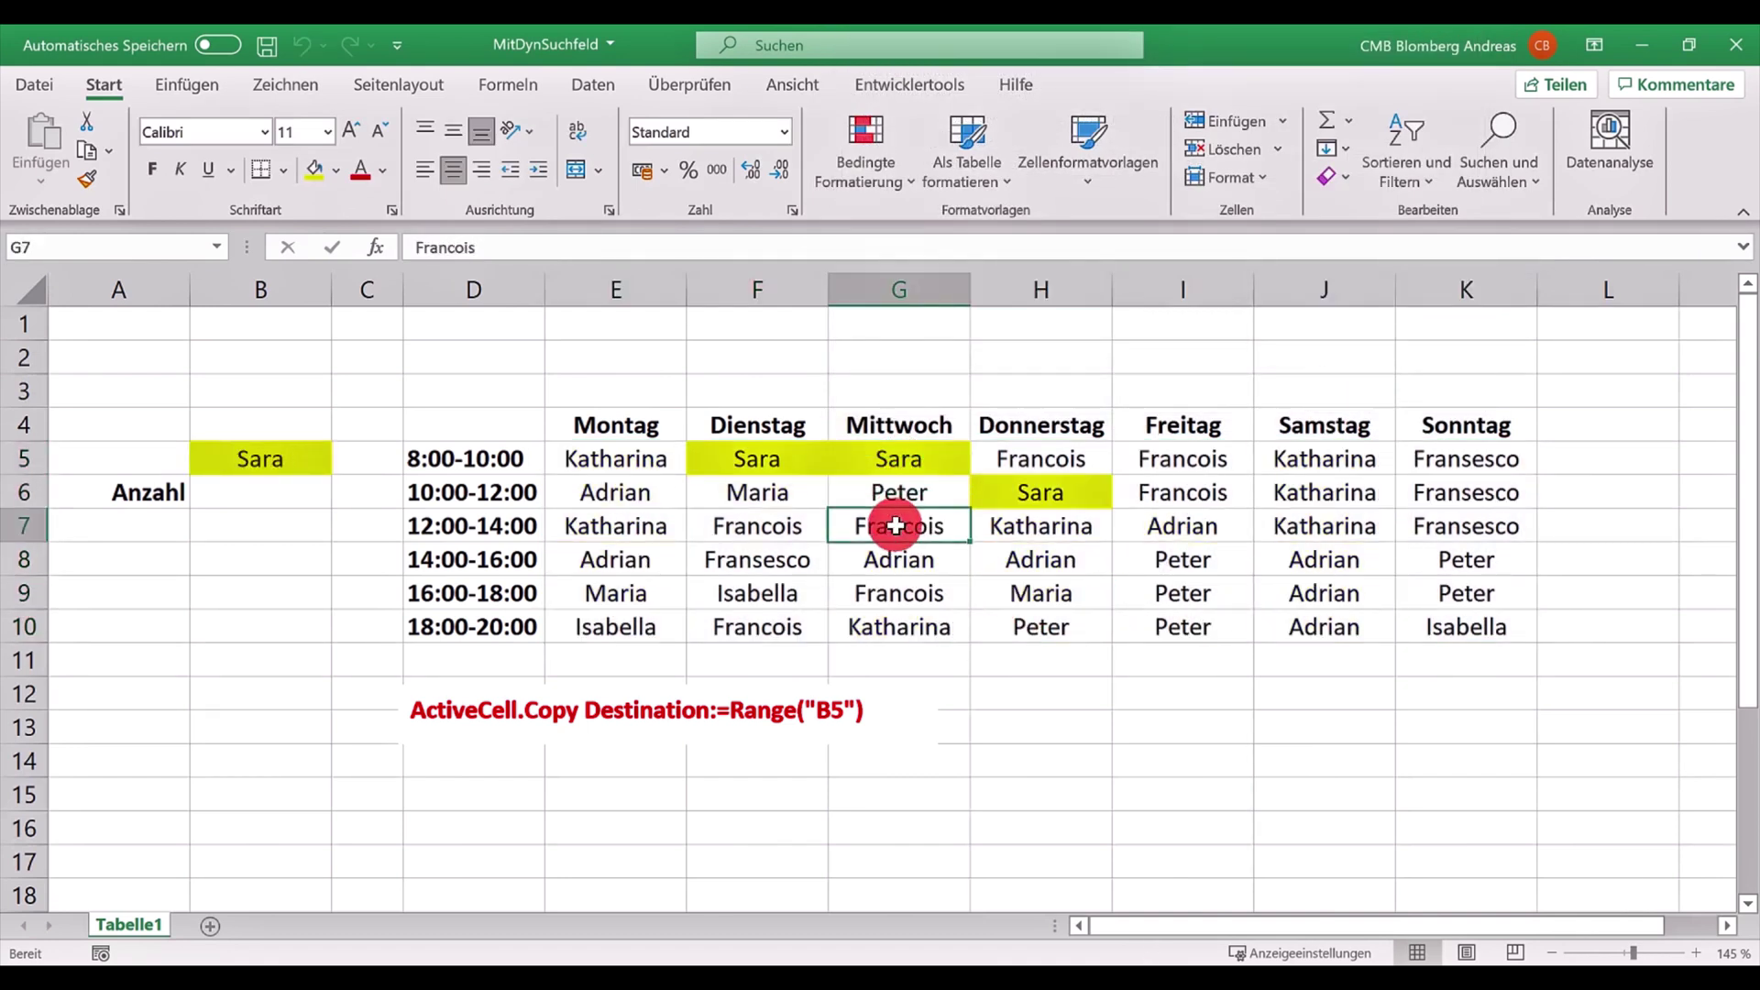
click(640, 566)
click(616, 460)
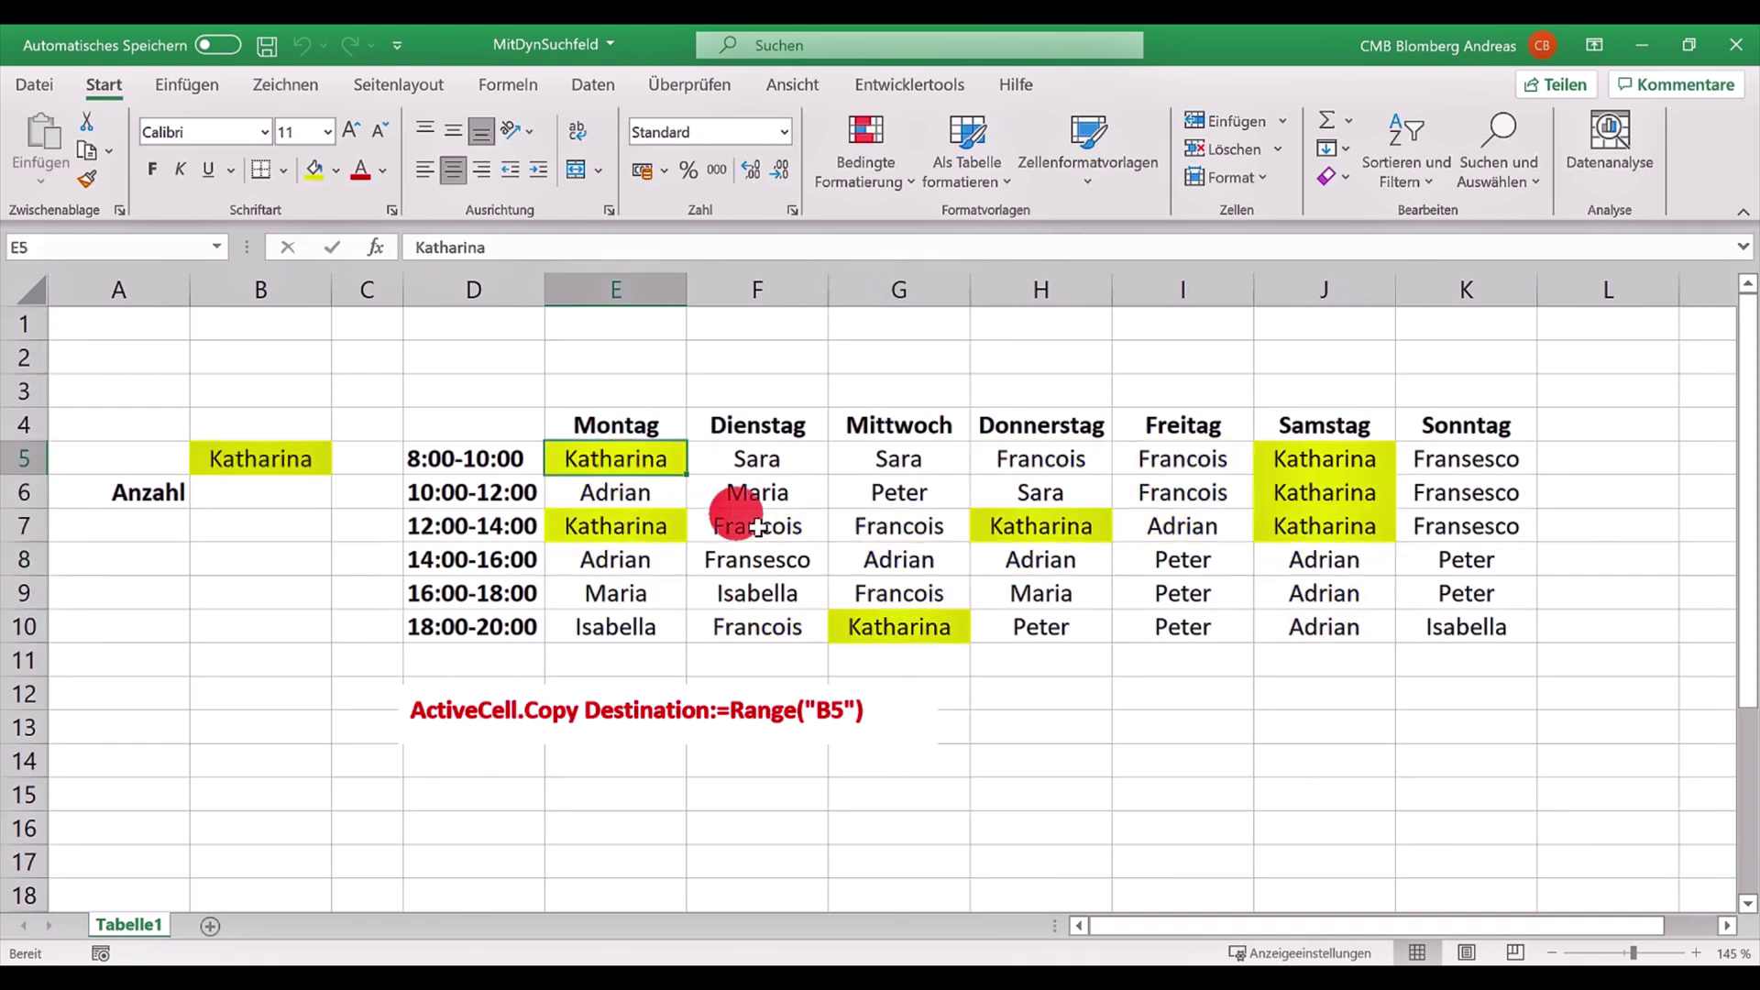
click(761, 560)
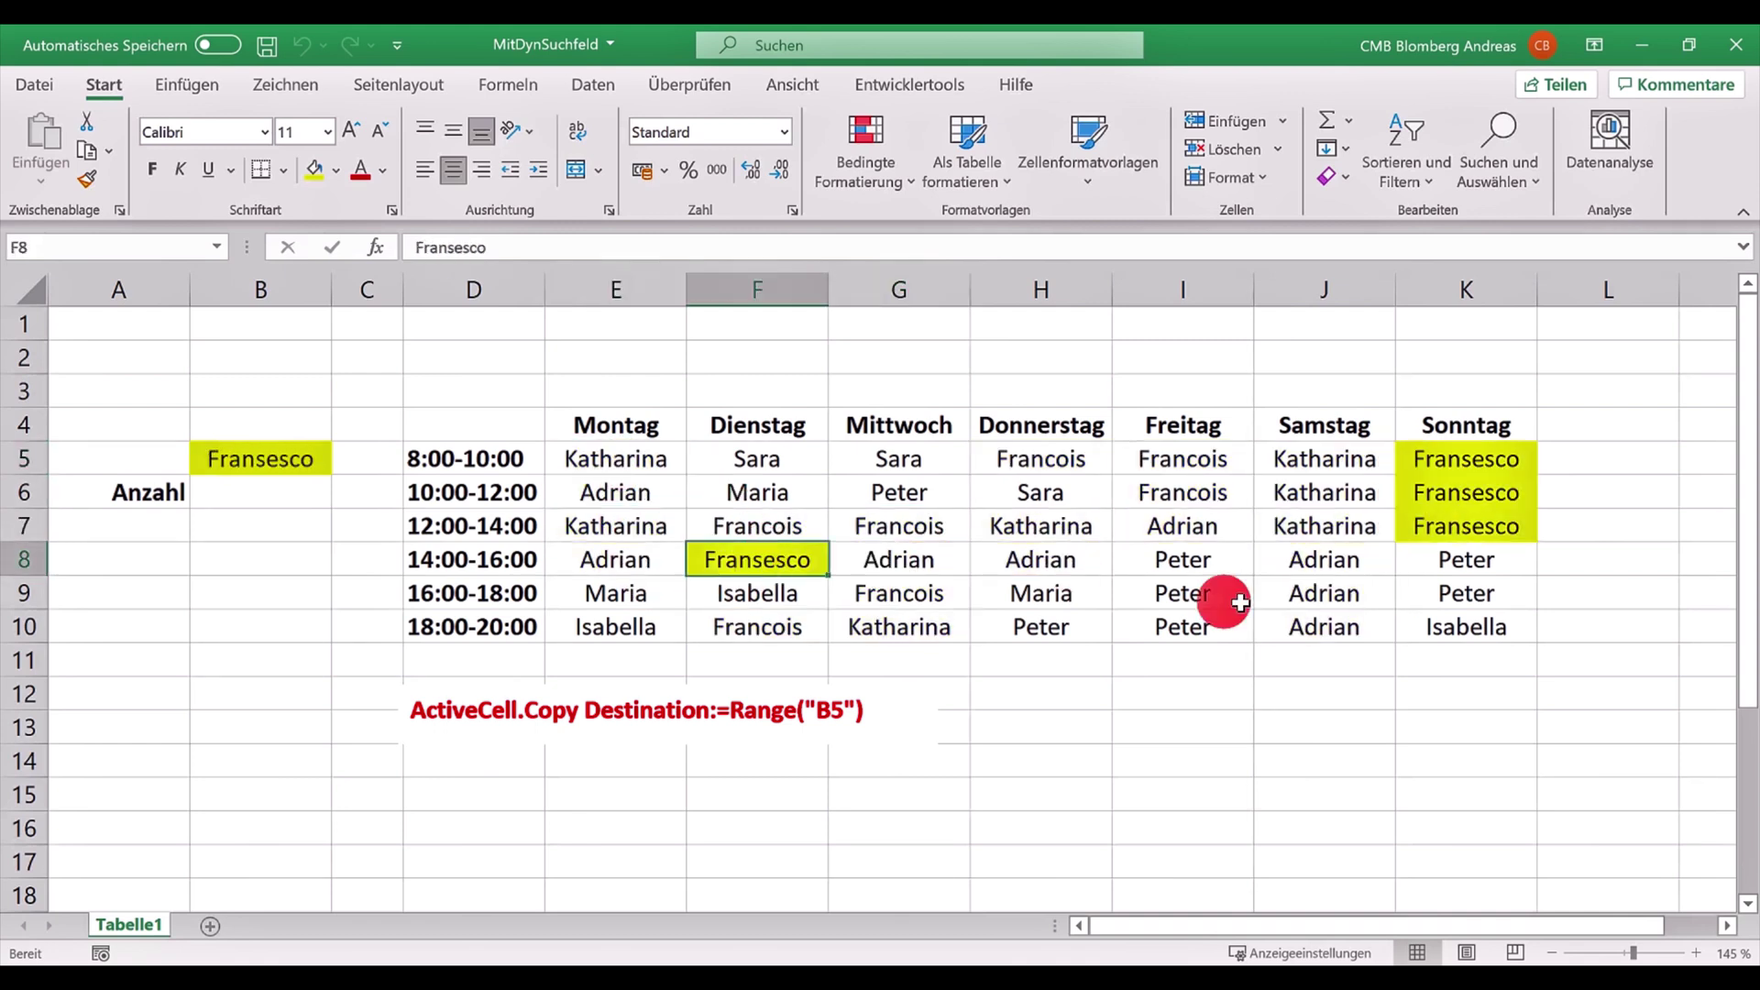
click(1329, 591)
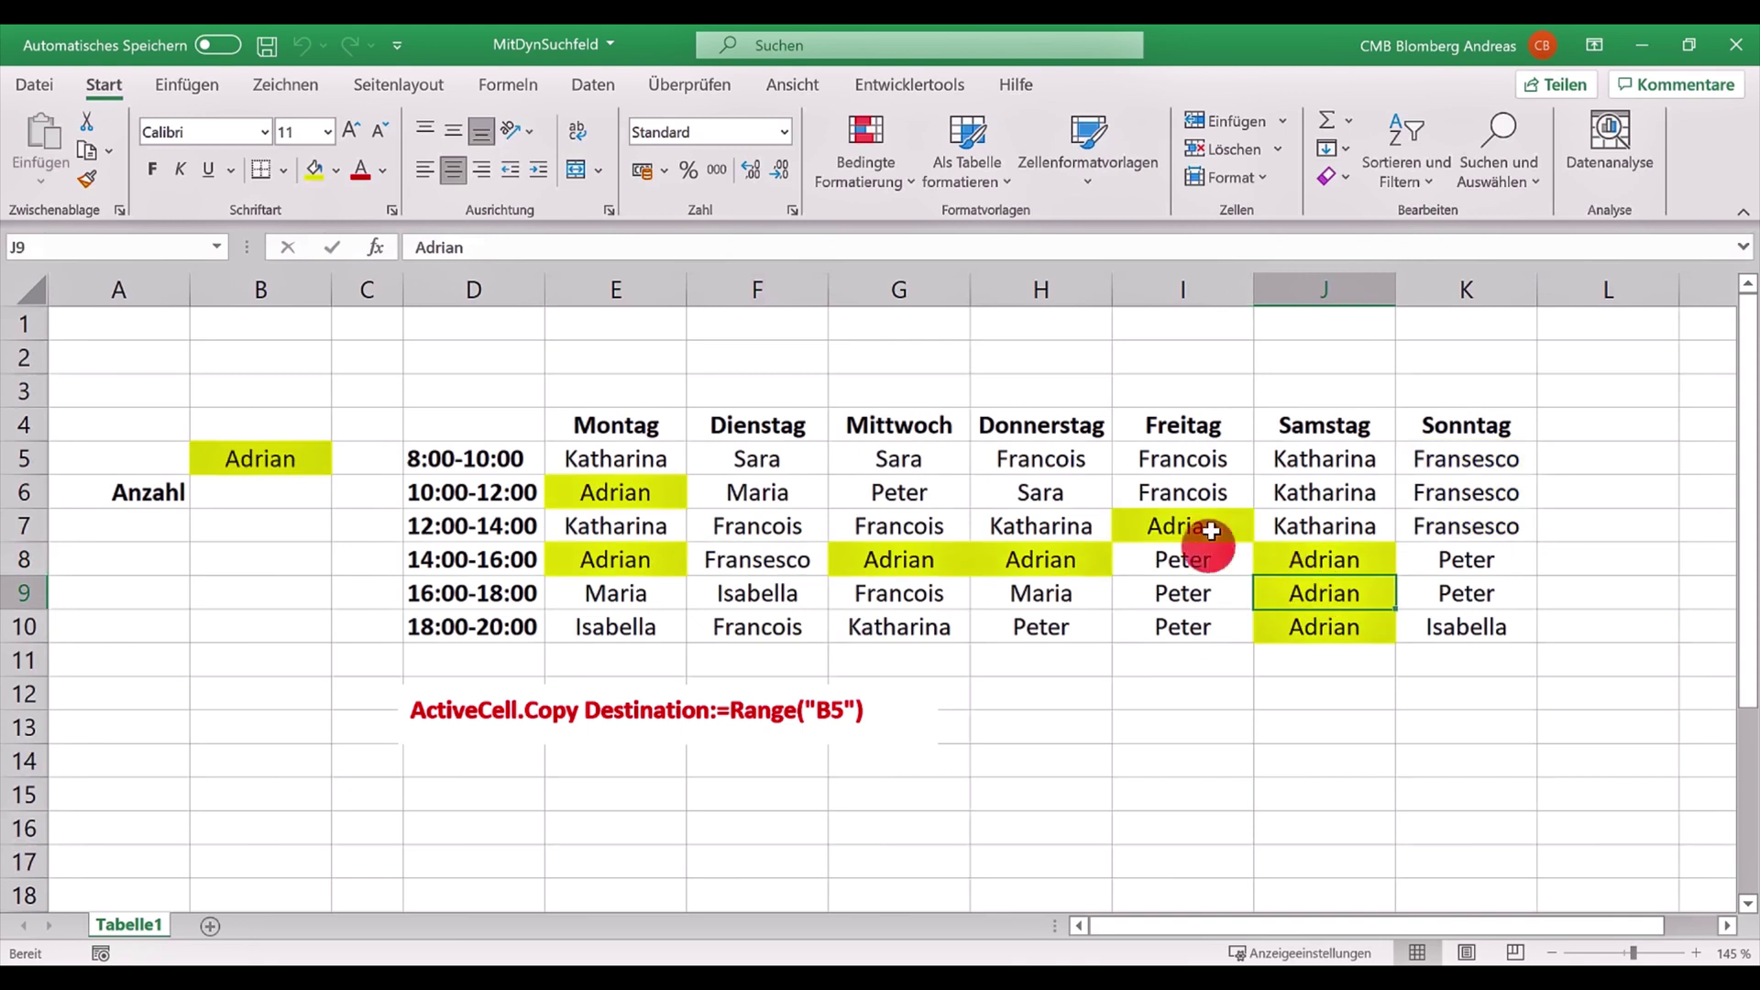
Step: Test Francois, the Donnerstag heading and 8:00-10:00 slot, then Adrian, Katharina, Maria and Fransesco
click(1198, 473)
click(1015, 429)
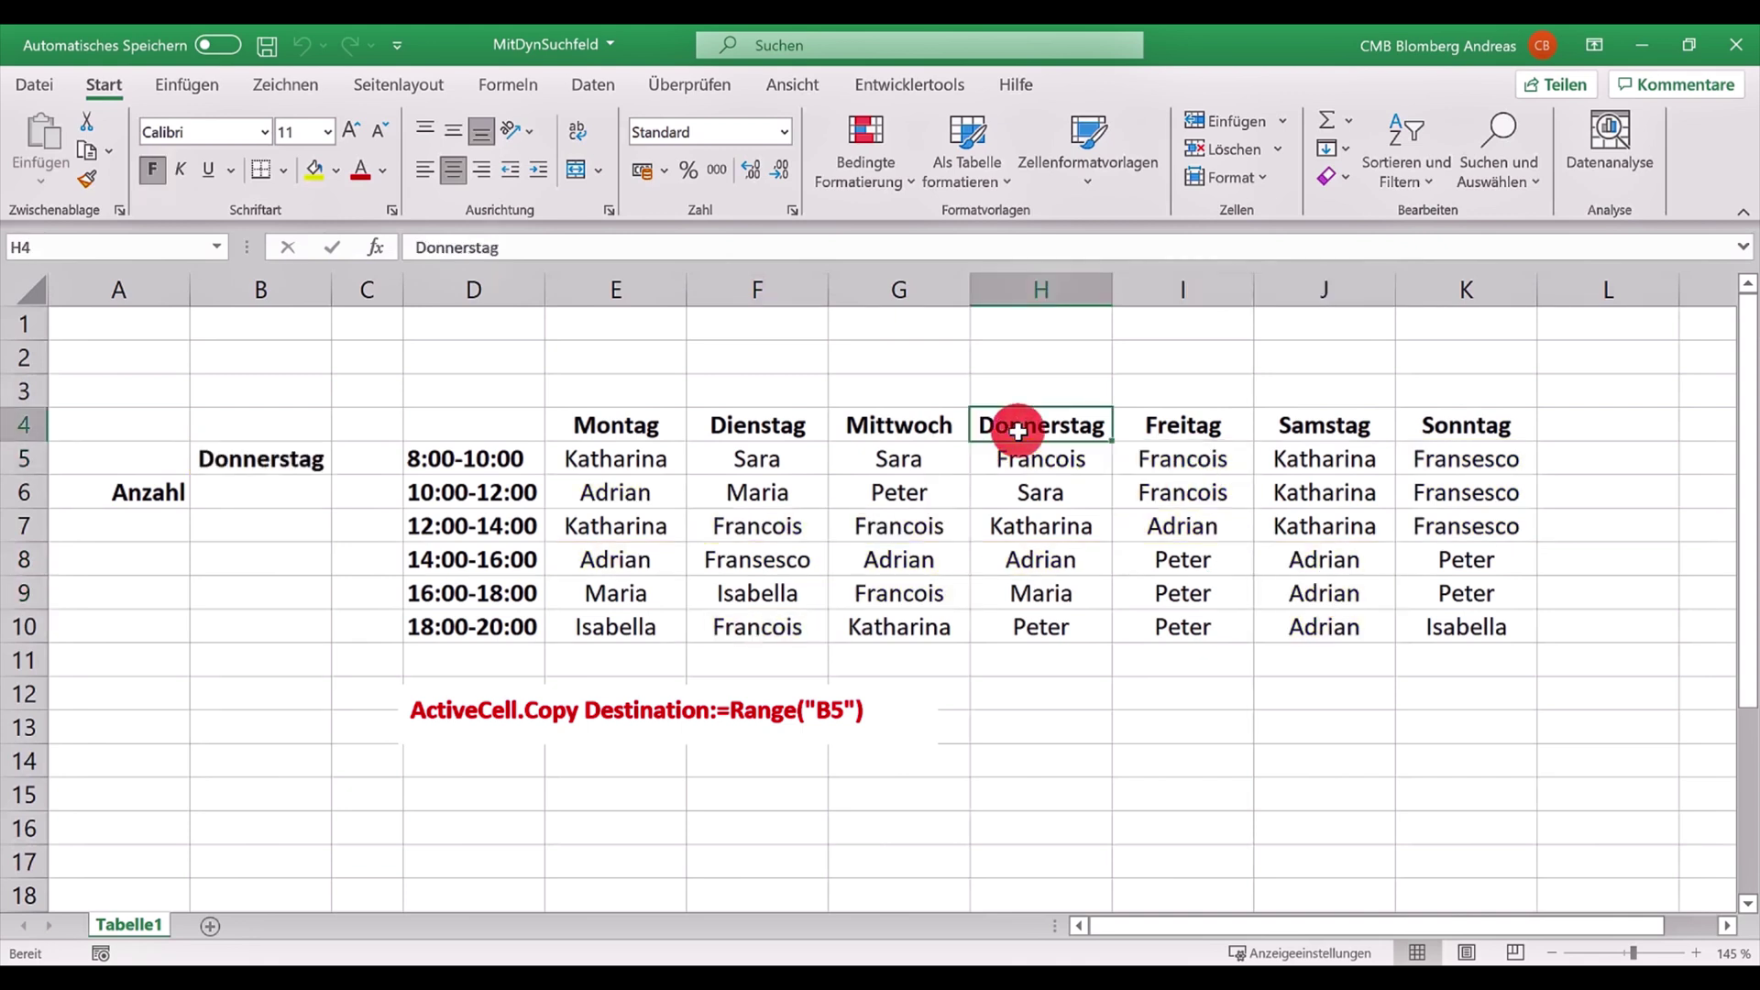
click(523, 458)
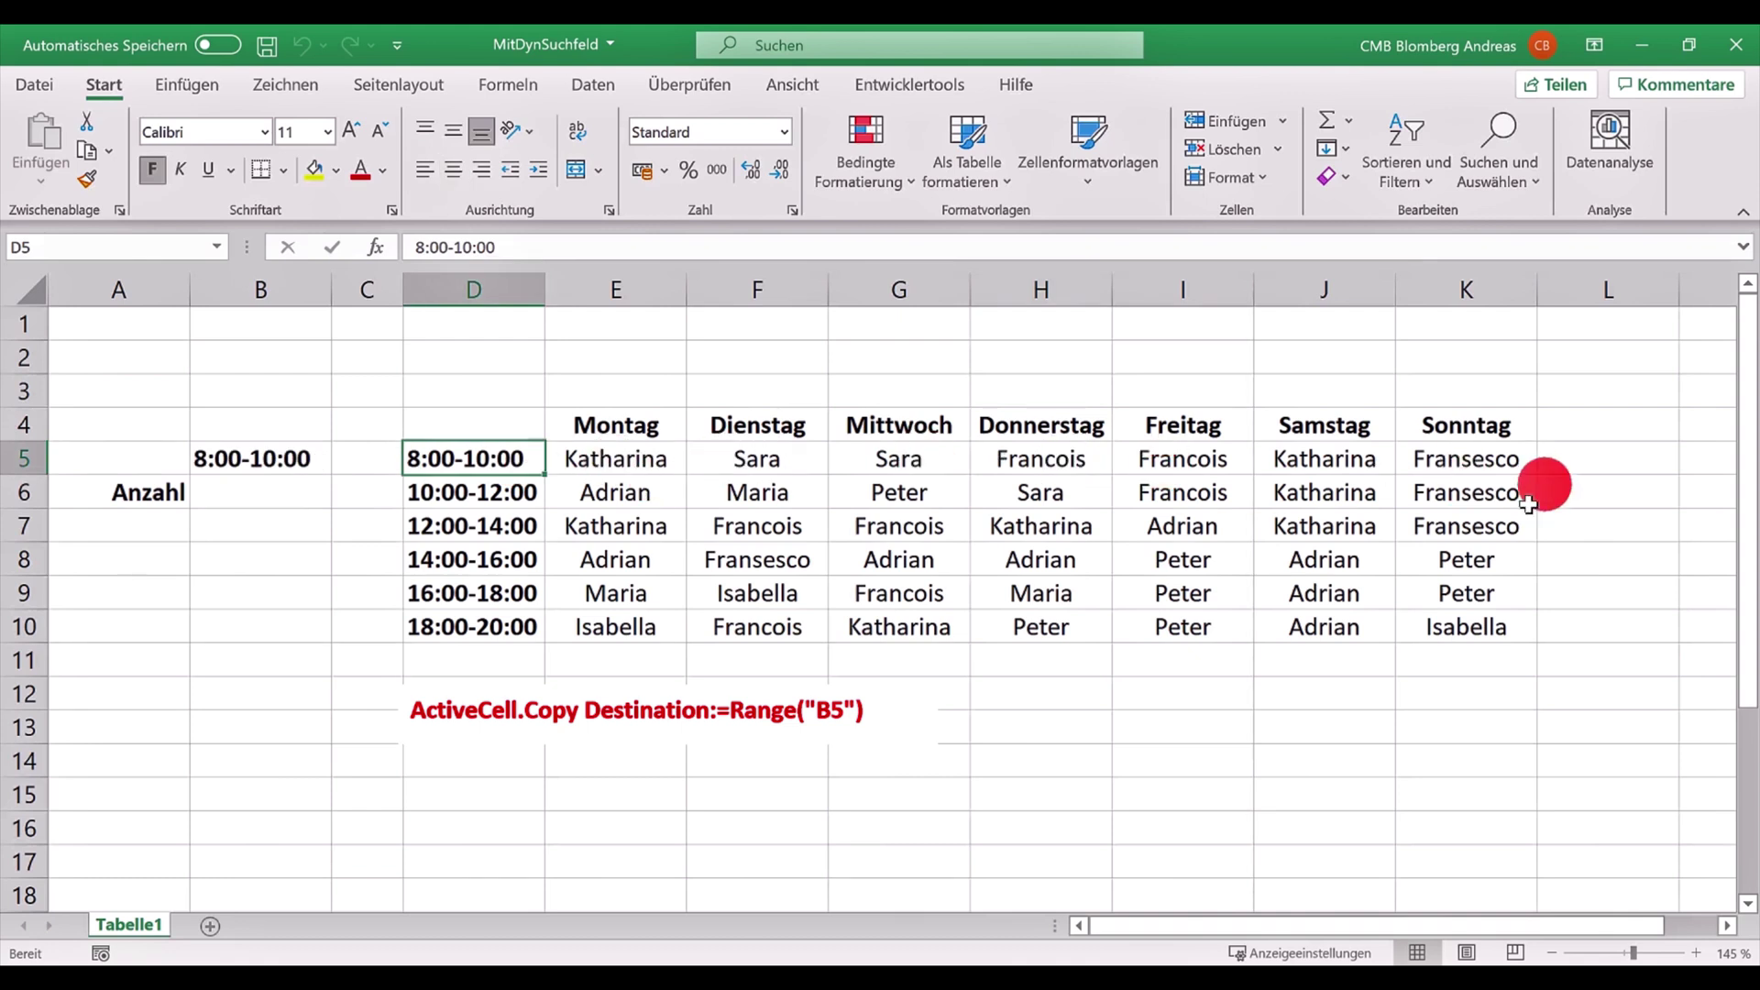
click(637, 563)
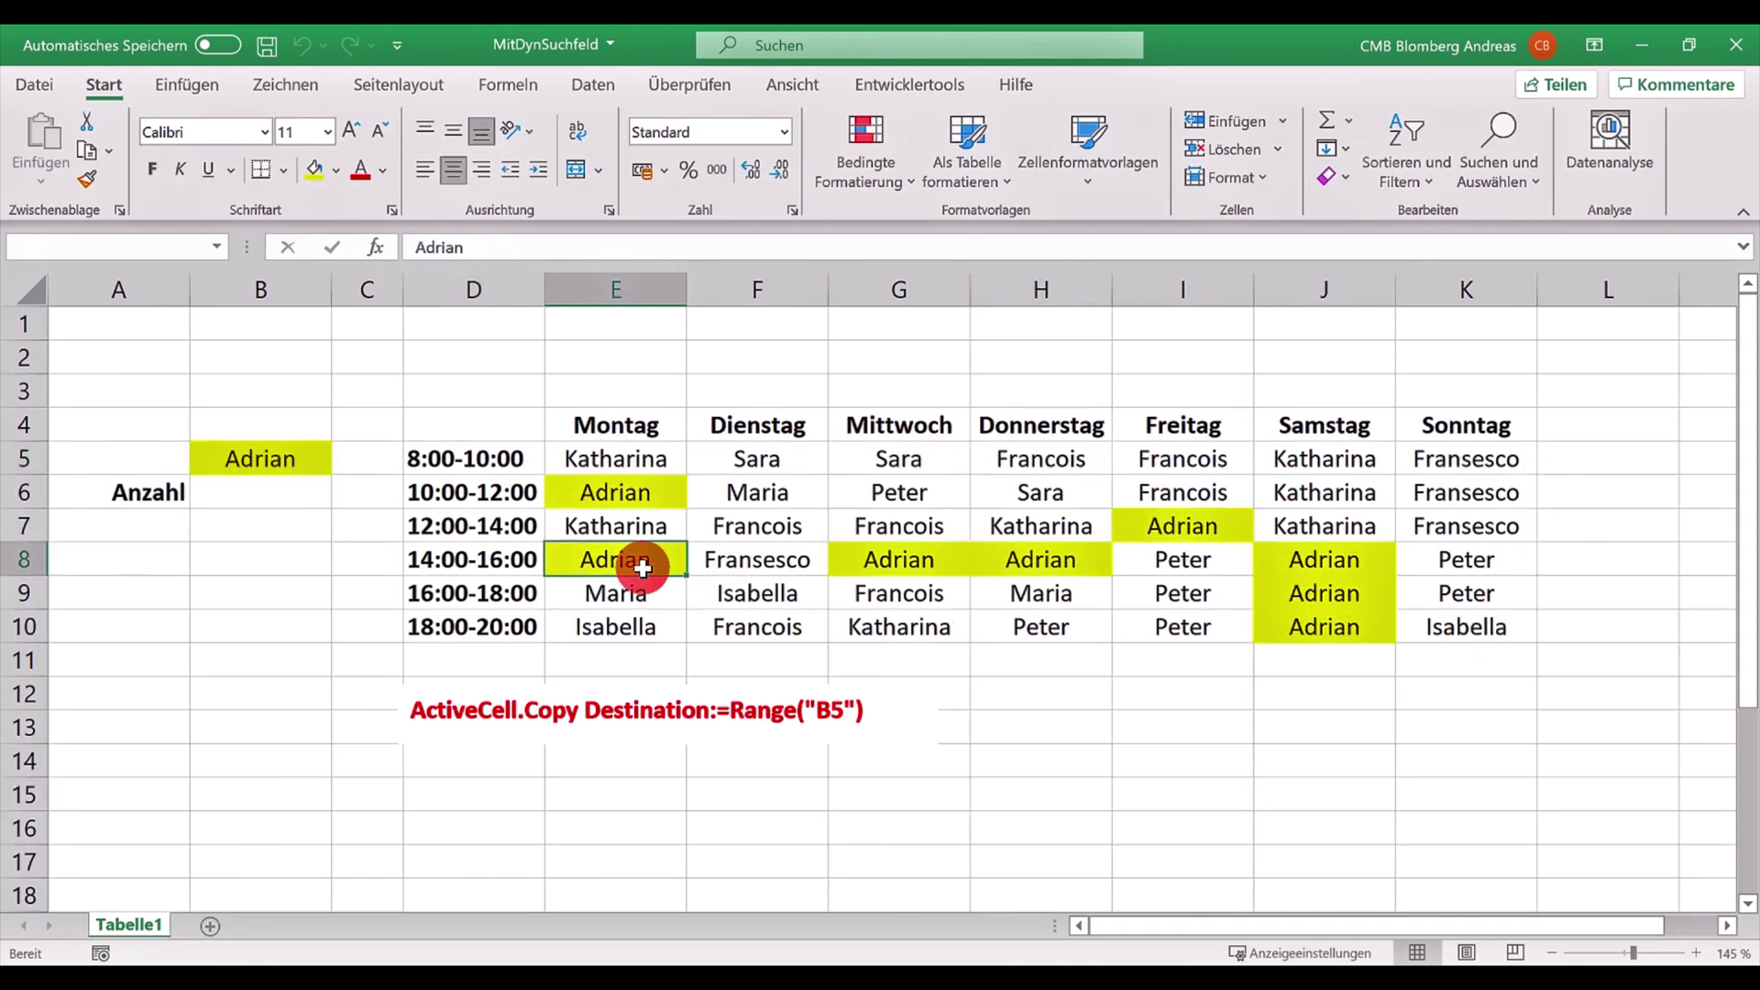
click(616, 458)
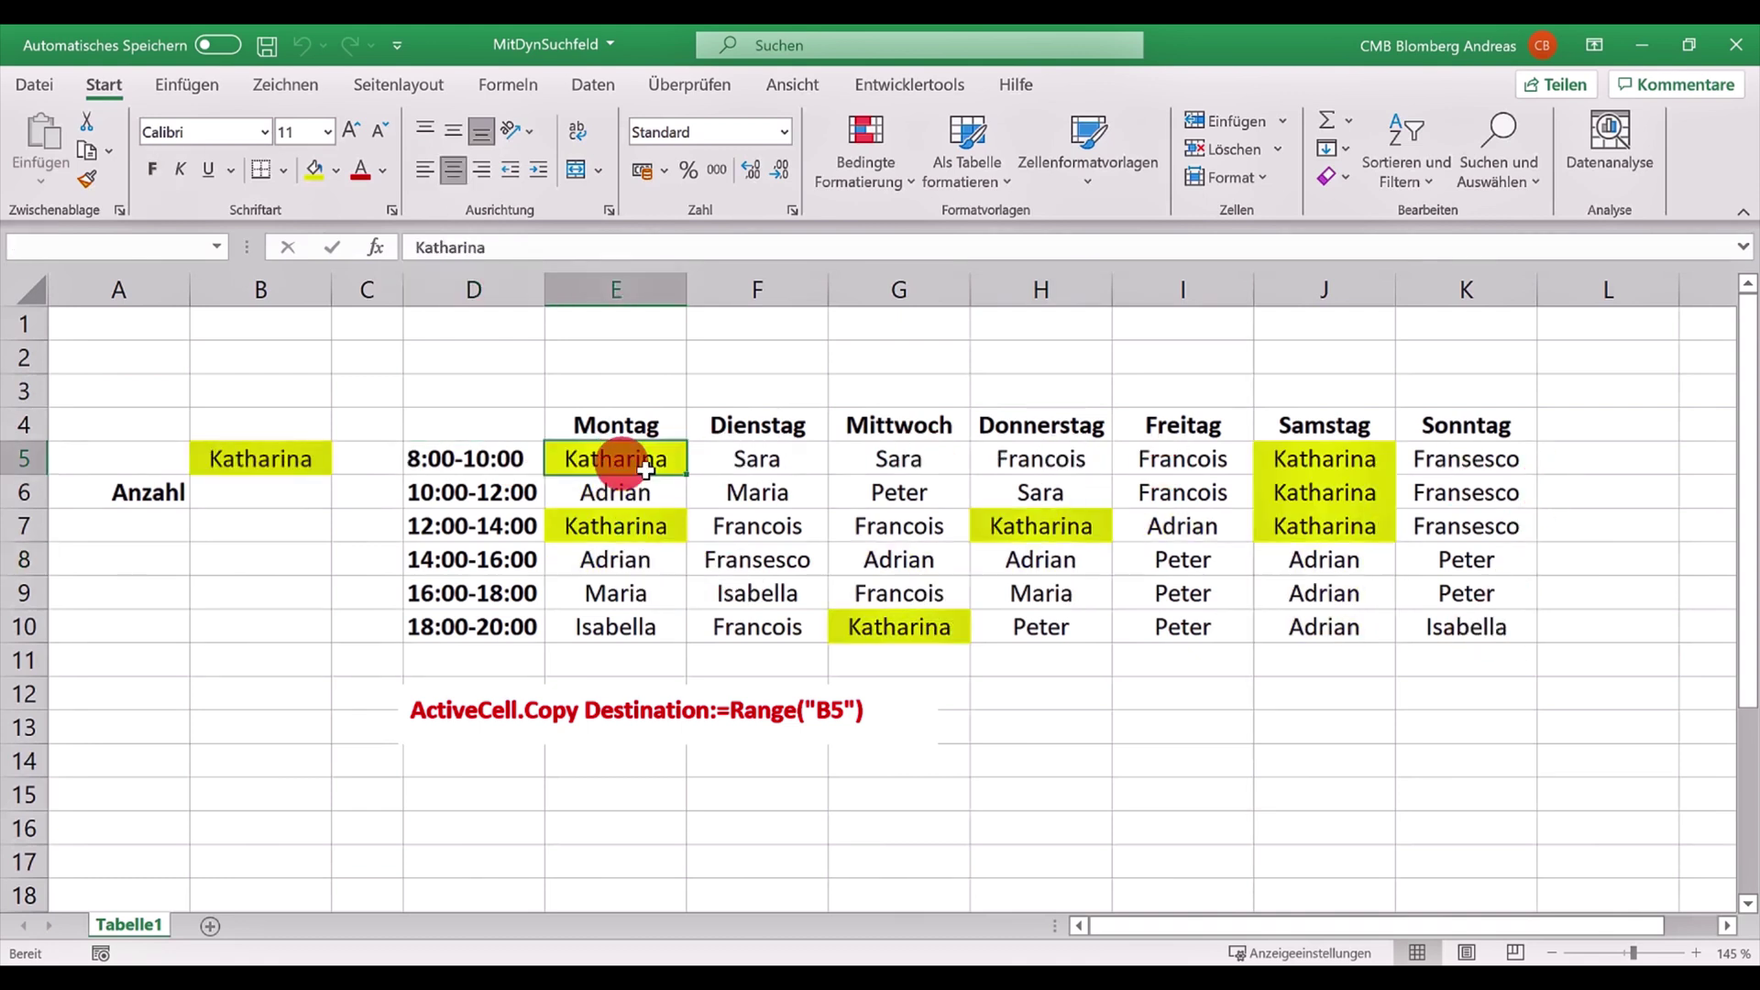
click(751, 499)
click(747, 562)
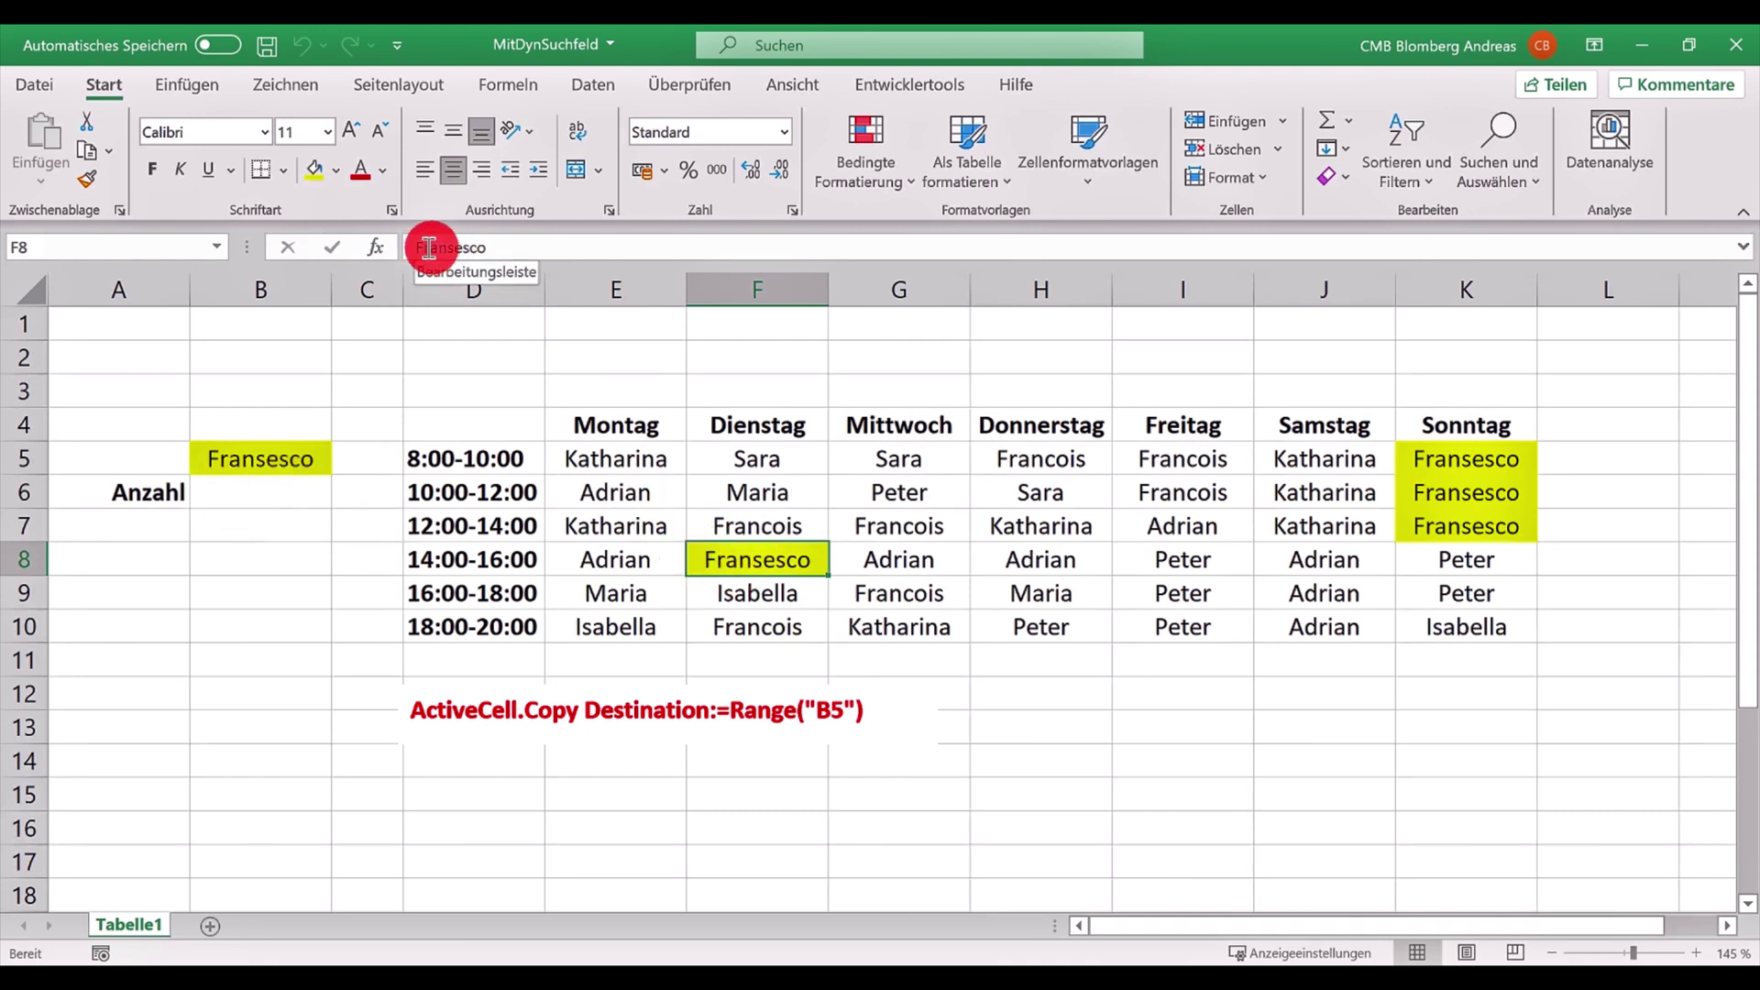
Step: Enter =ZÄHLENWENN(E5:K10;B5) in B6 to count the name shown in B5
click(243, 495)
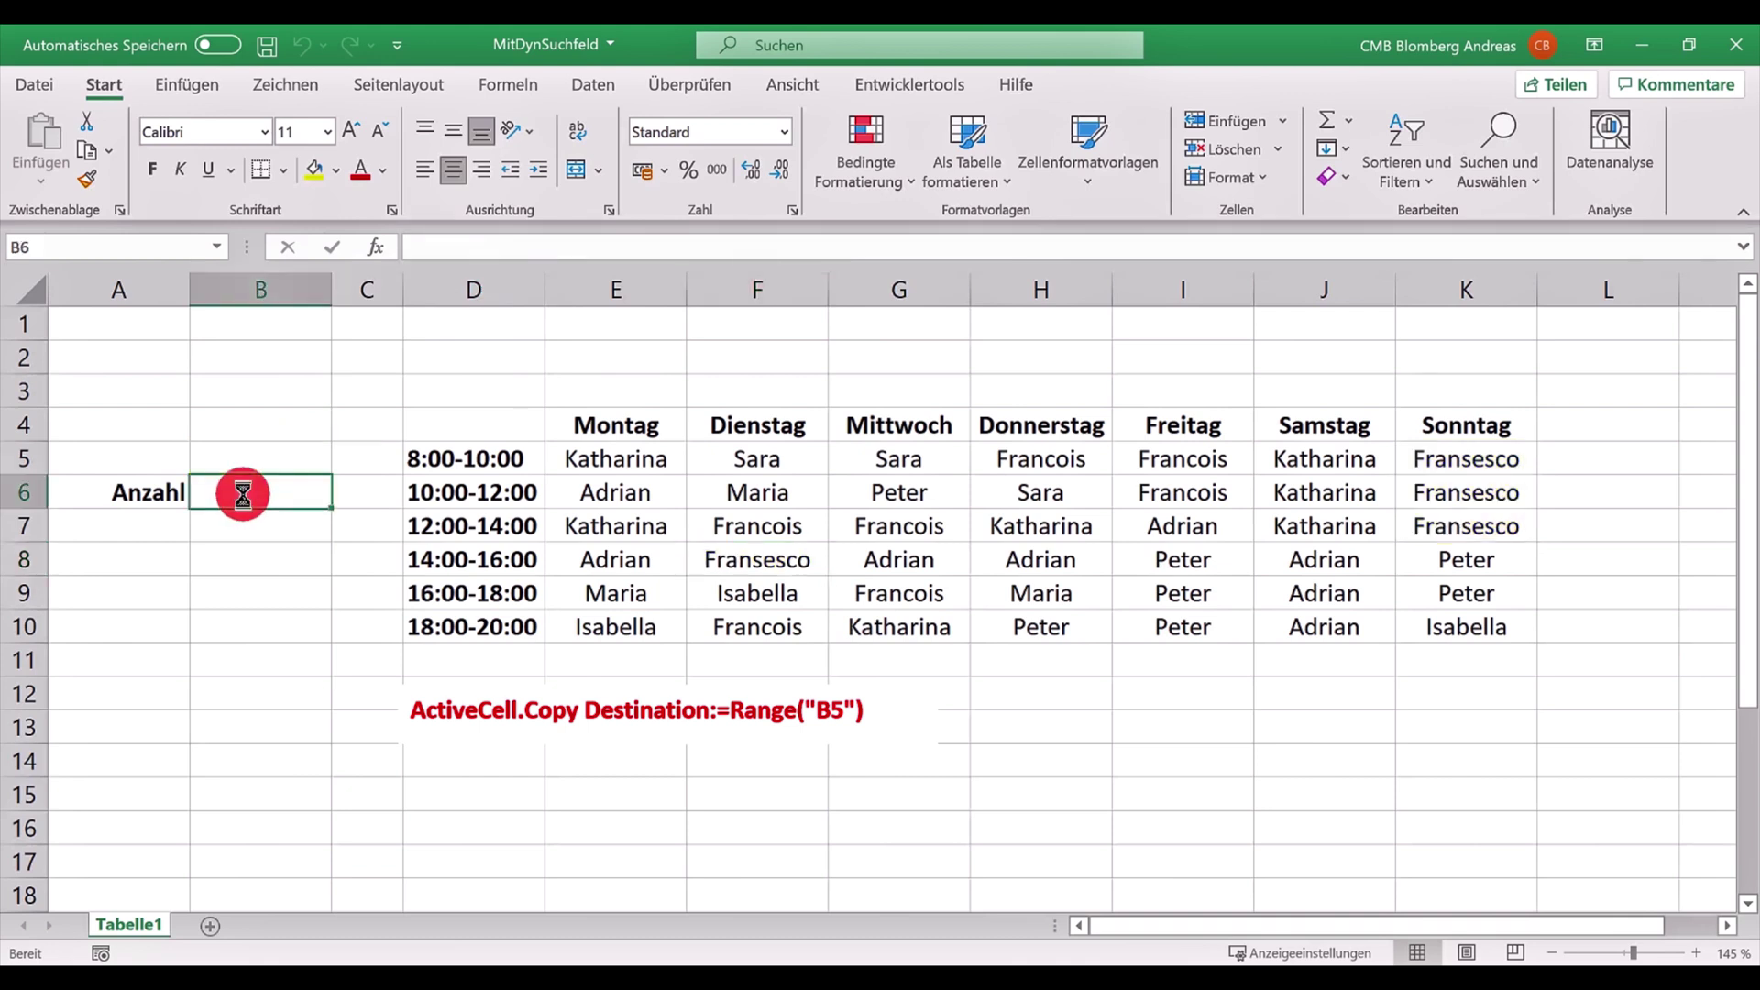
click(417, 246)
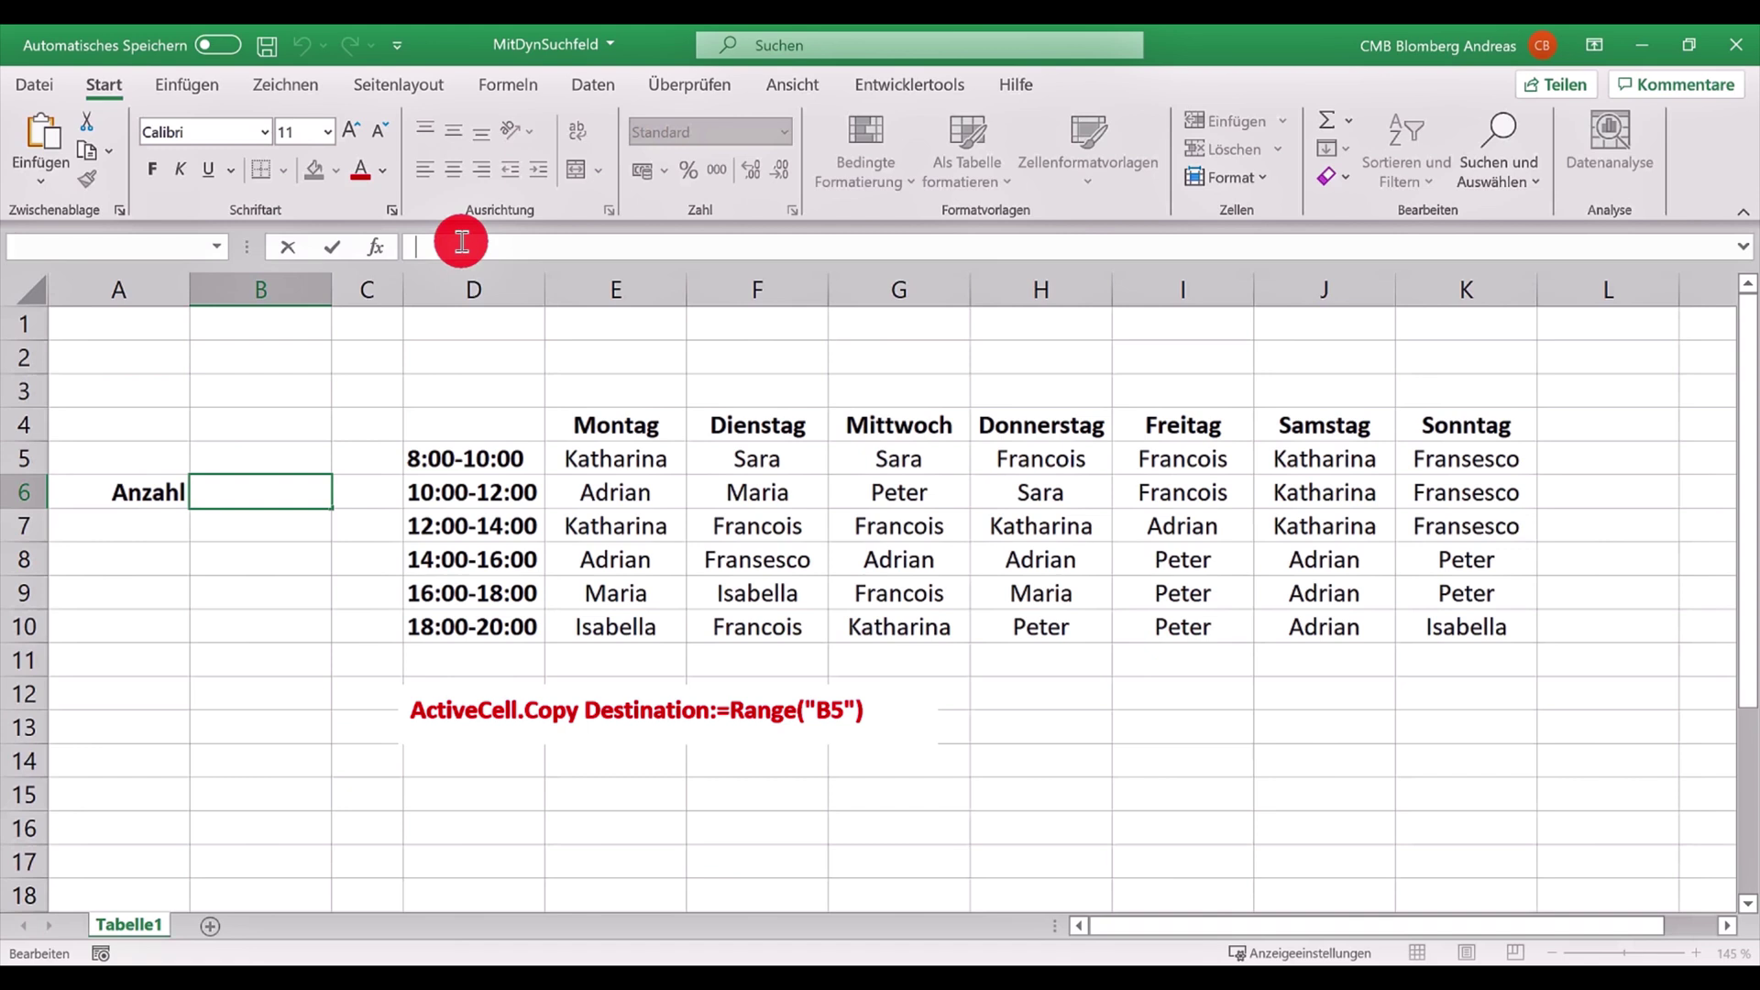
text(=Z)
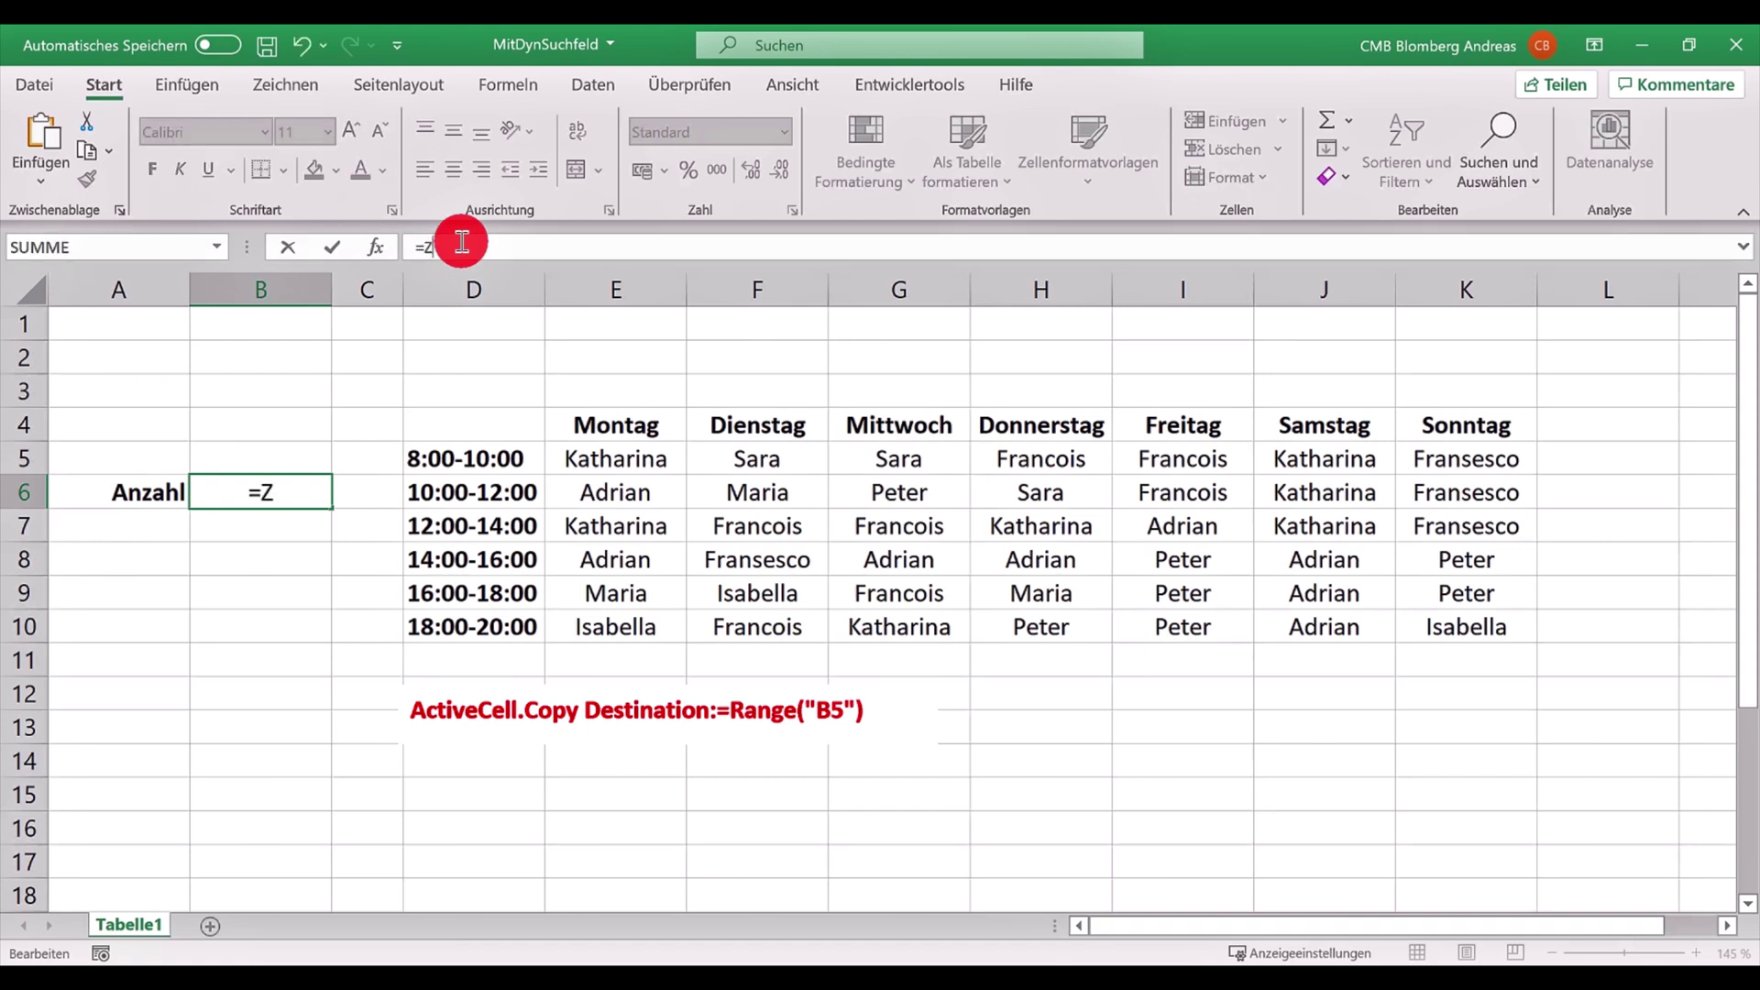
text(ä)
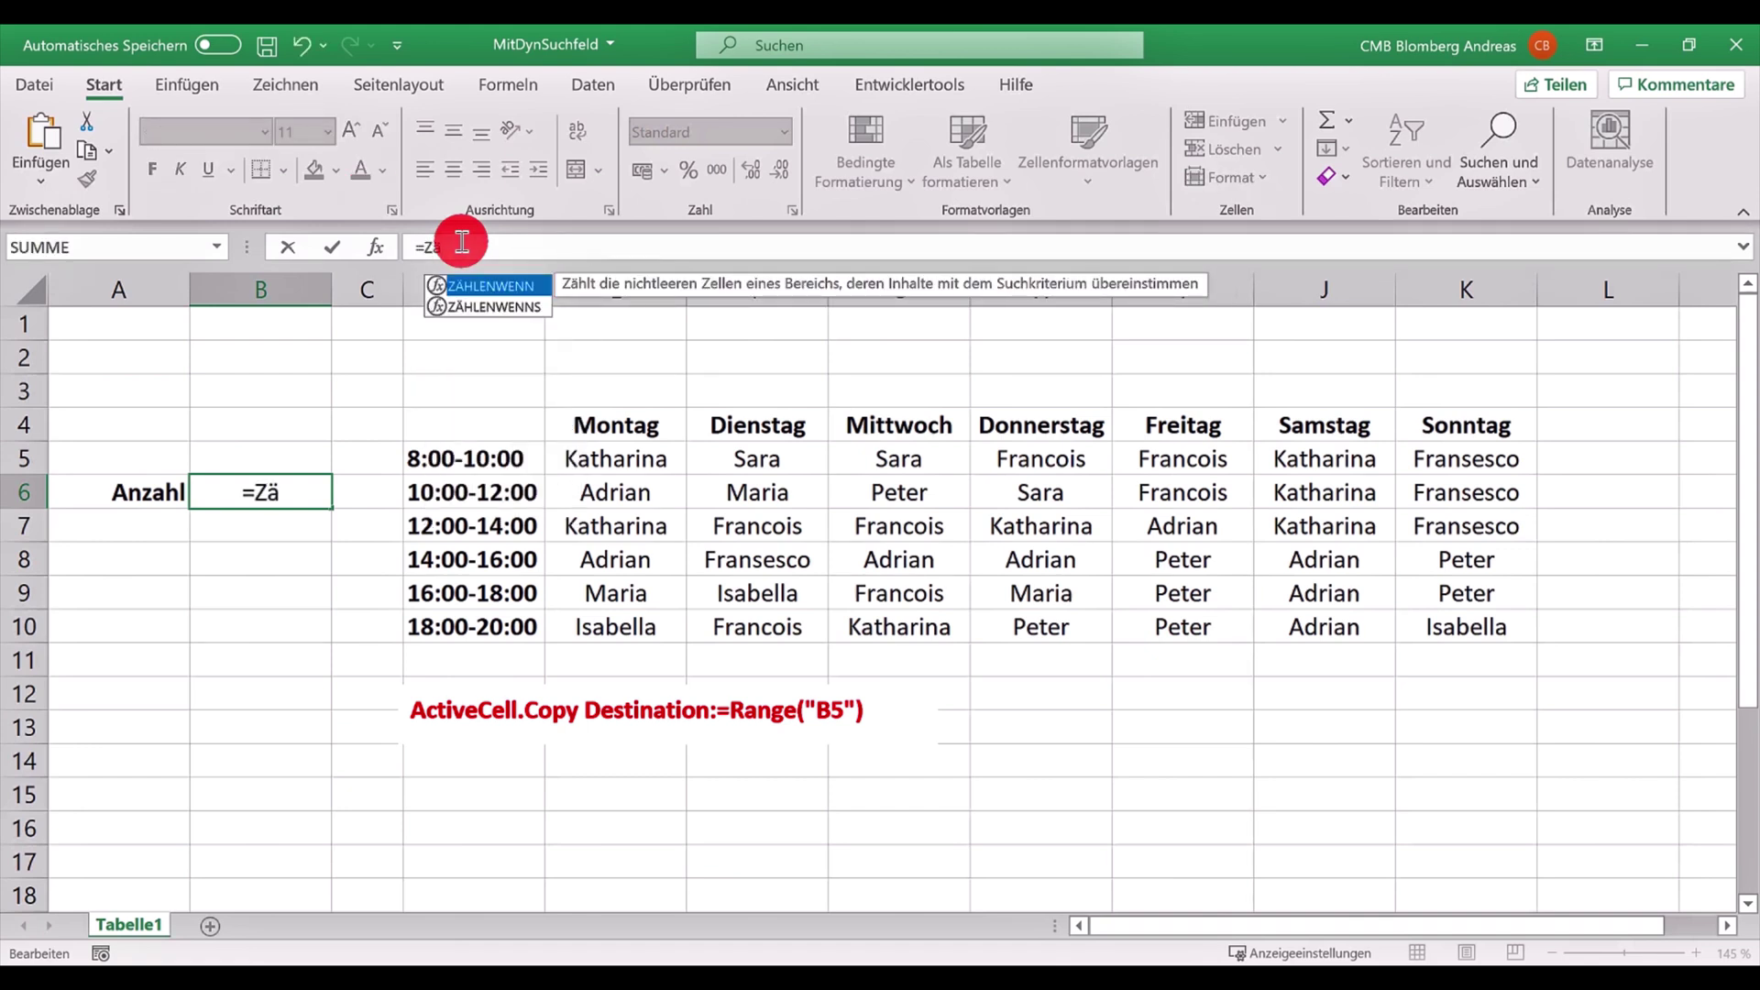
double_click(472, 284)
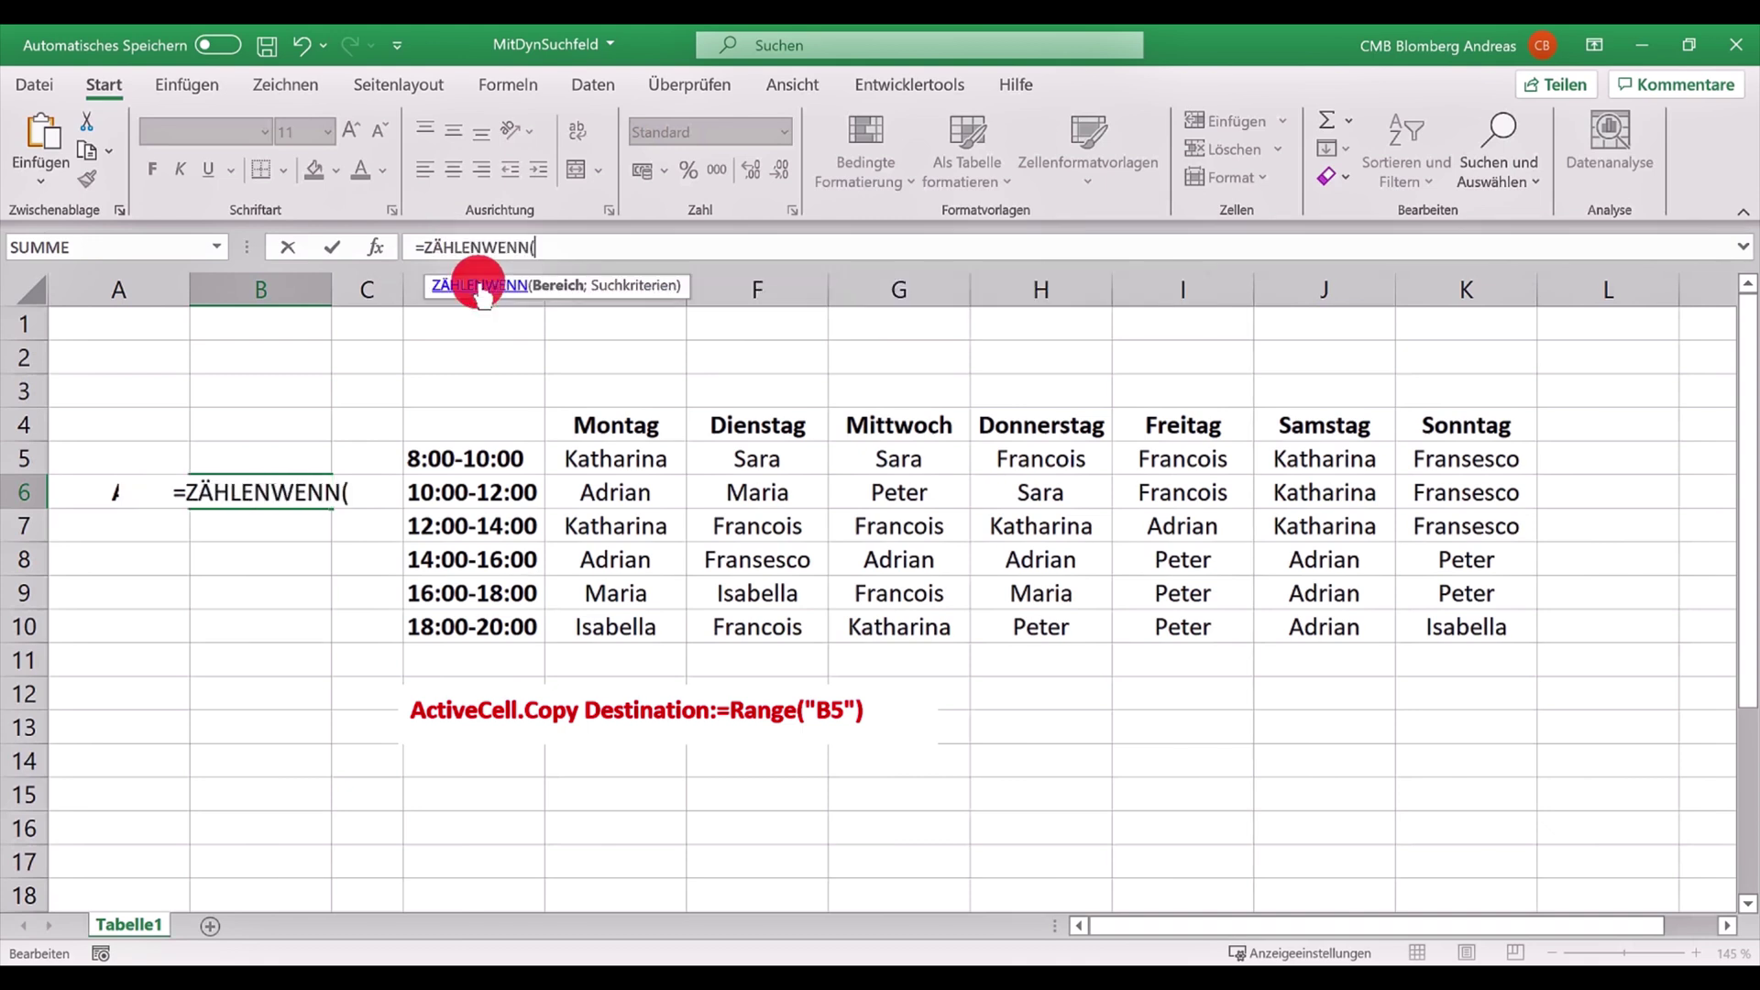
mouse_move(605, 459)
mouse_down()
mouse_move(1242, 539)
mouse_move(1439, 619)
mouse_up()
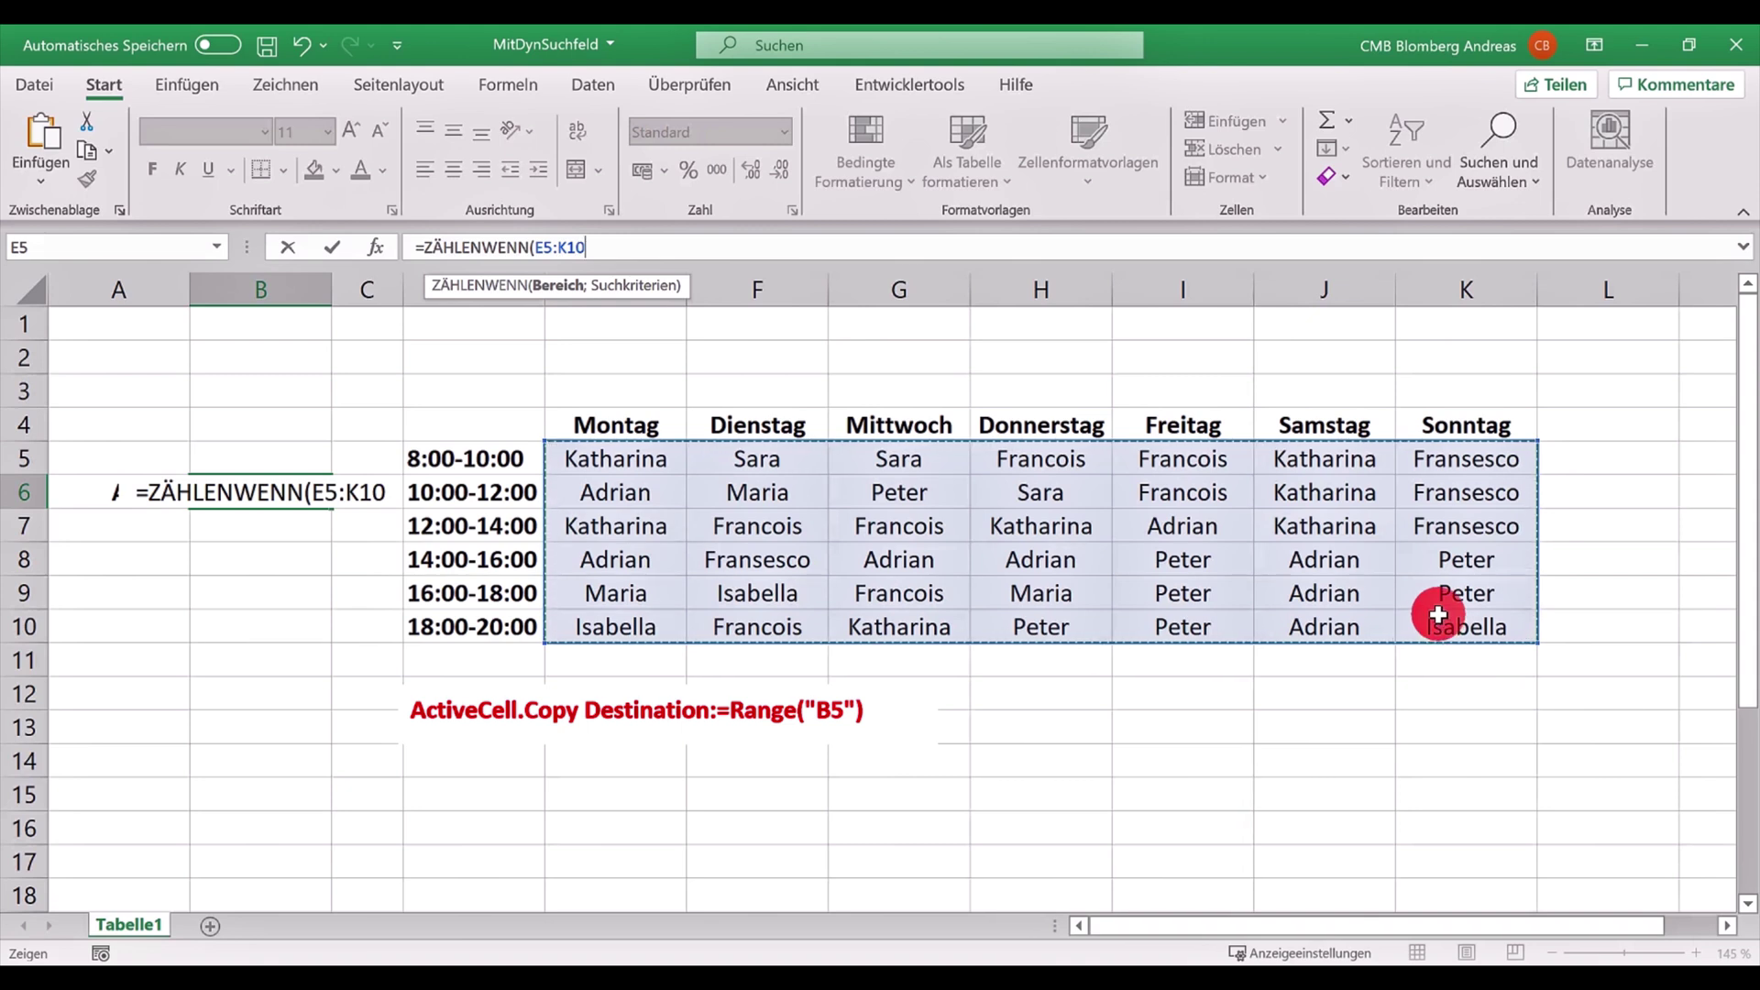
text(;)
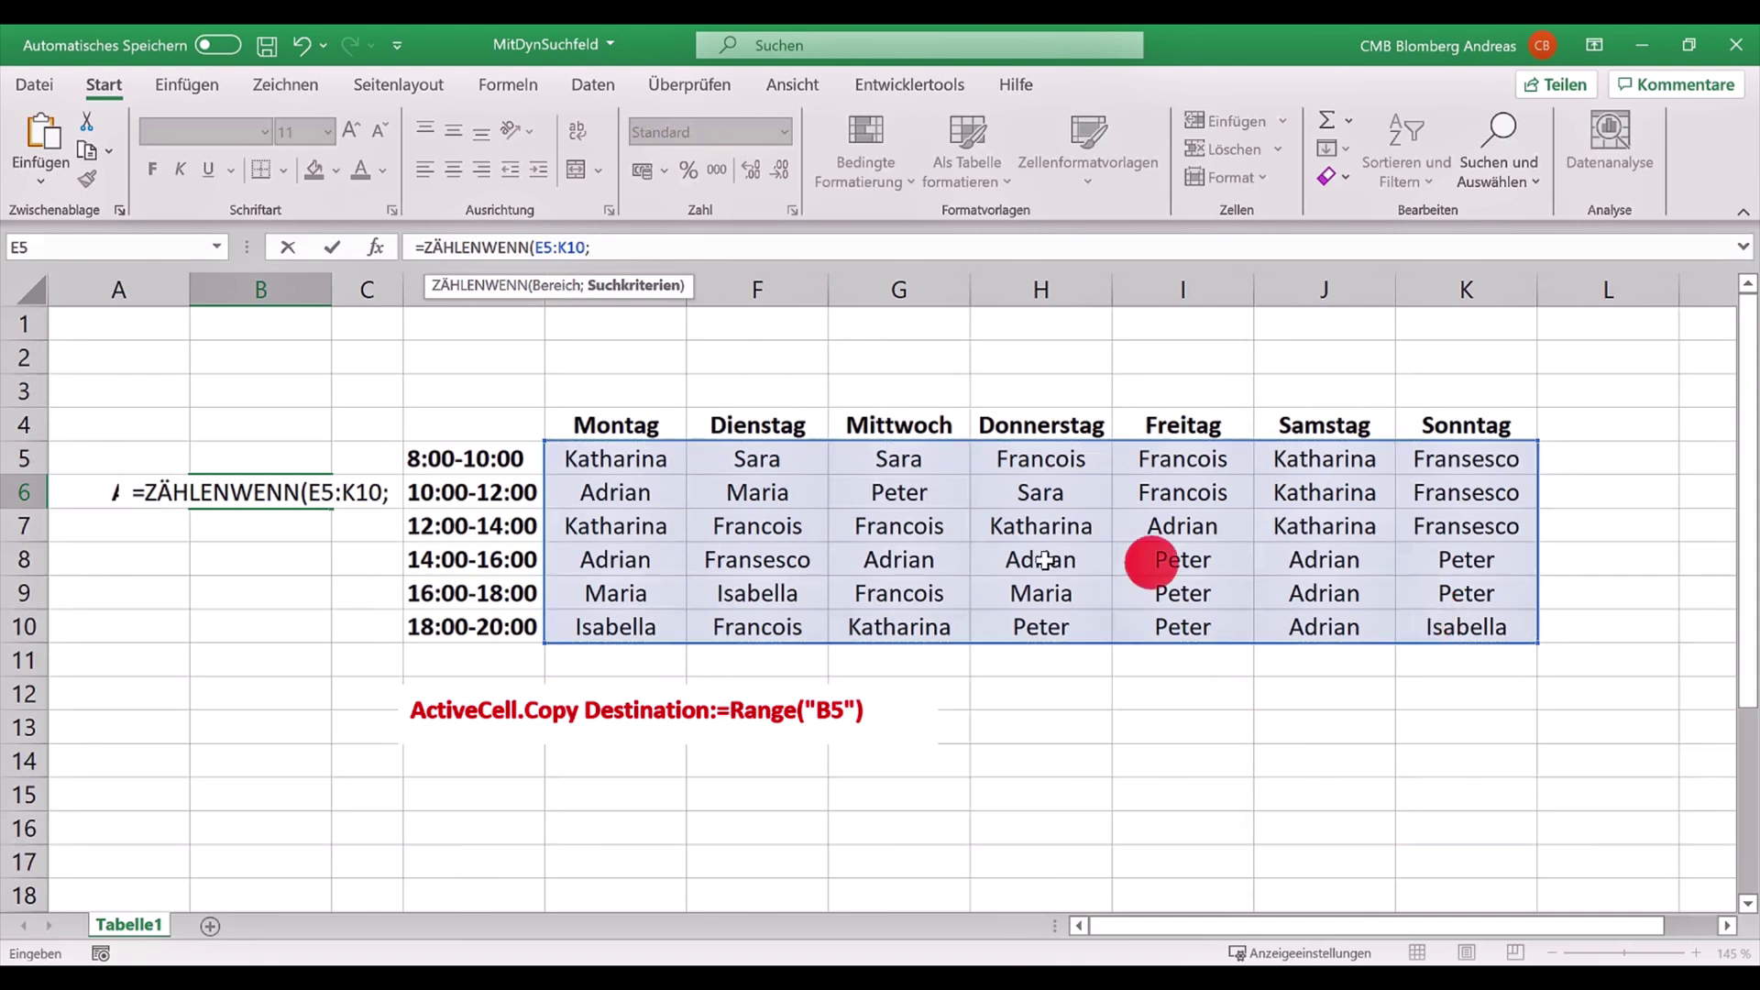
click(254, 459)
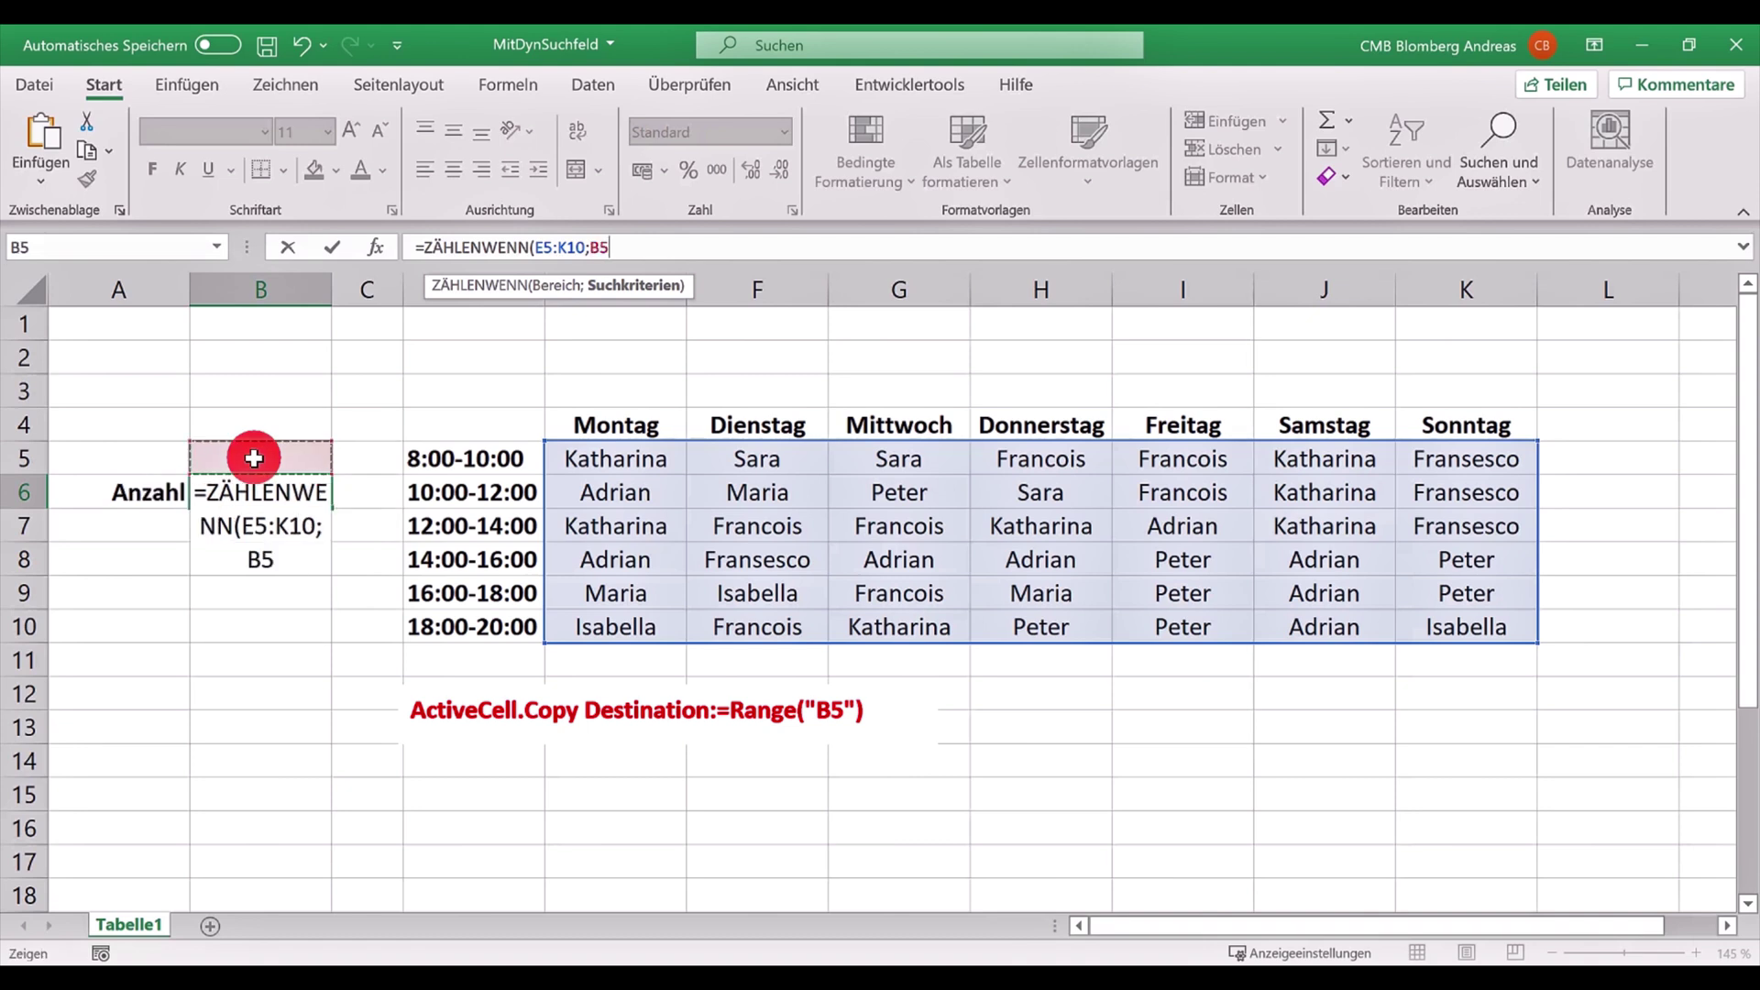
text())
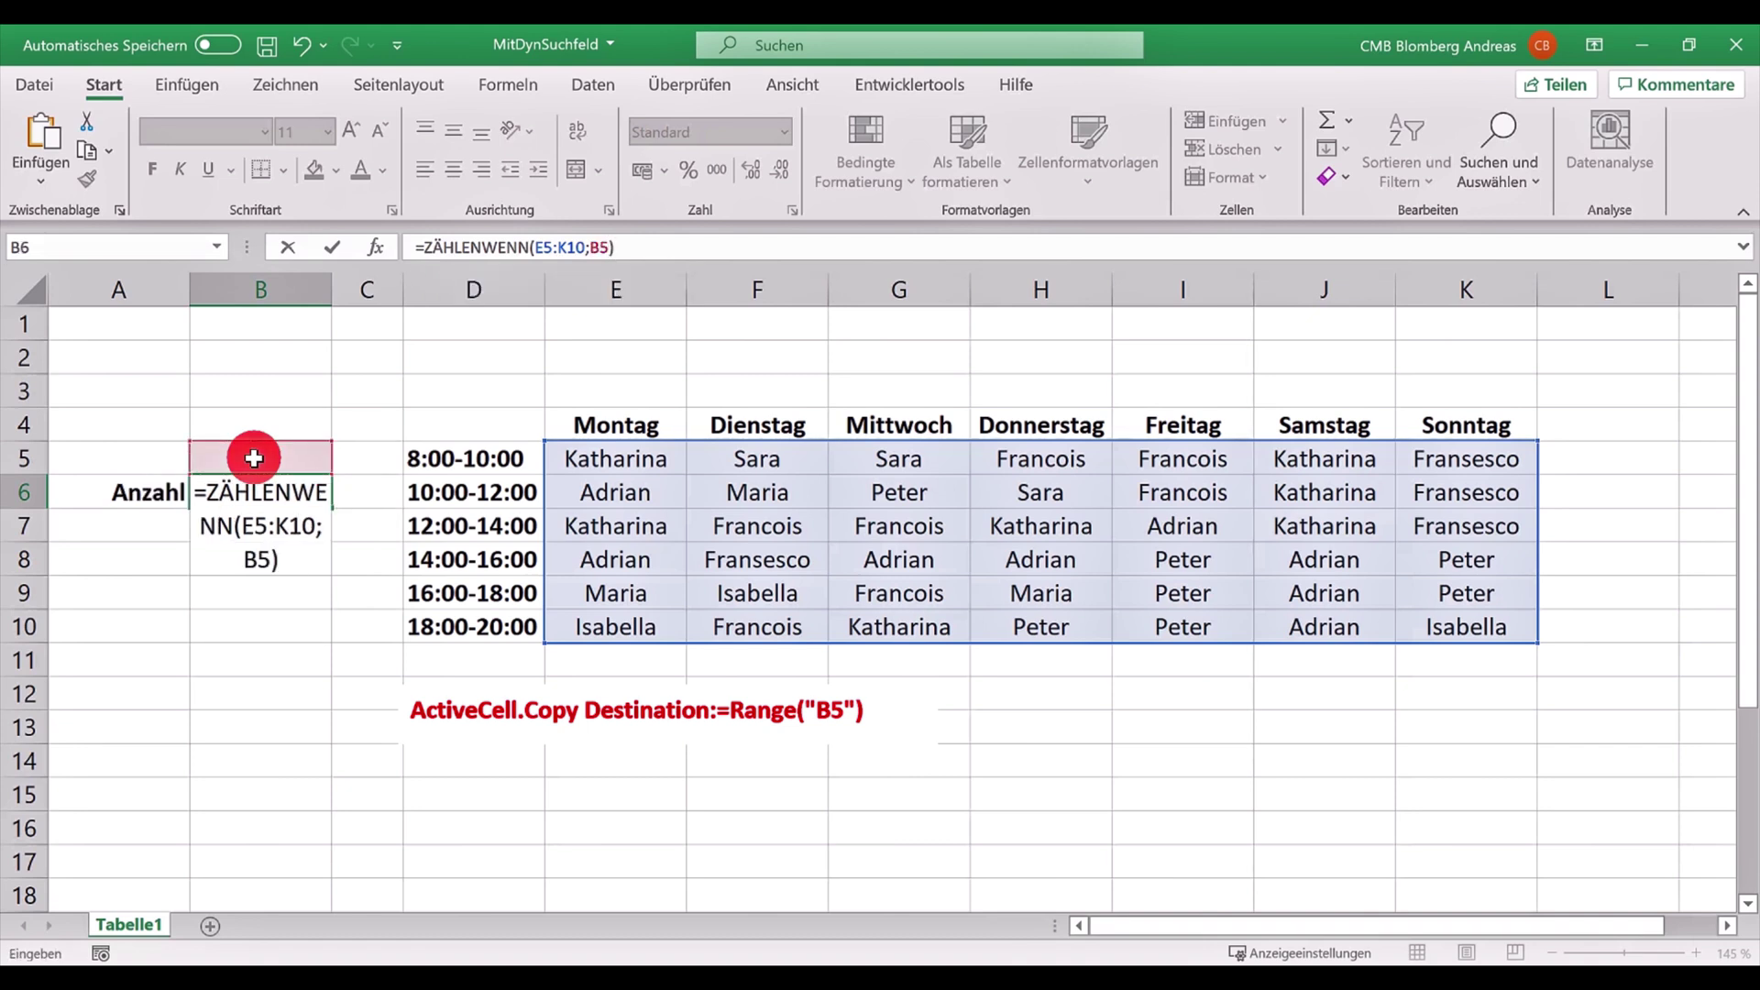
key(Return)
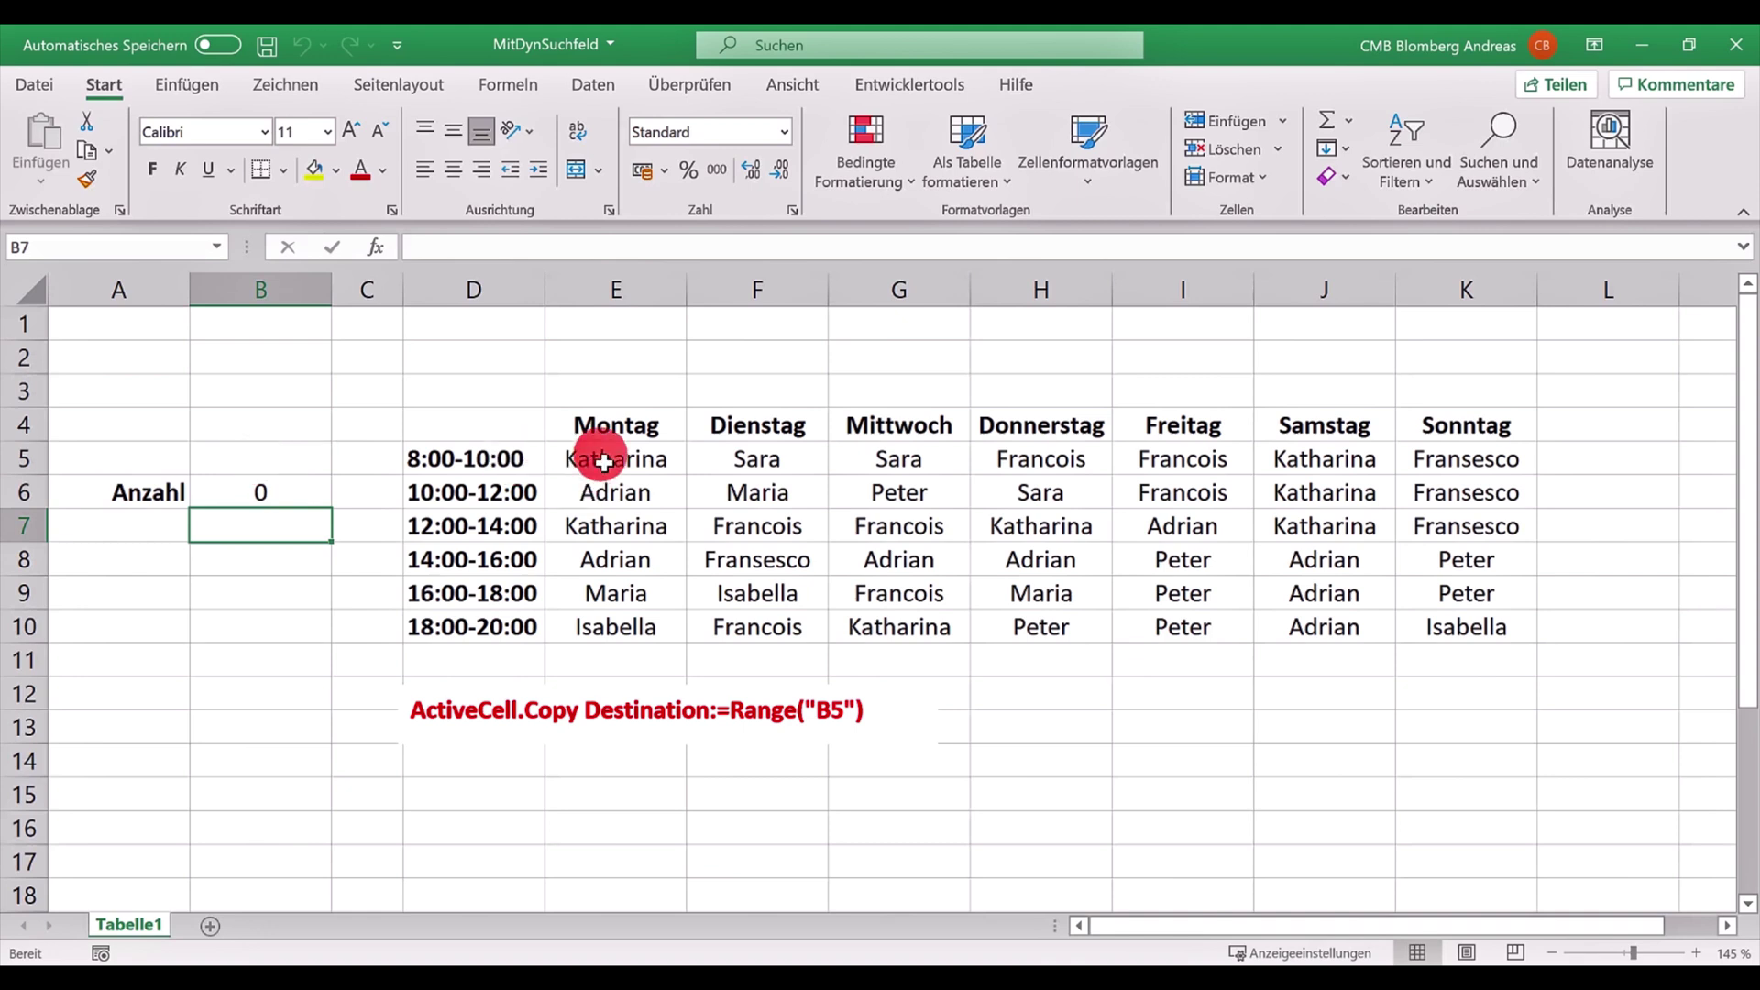
Step: Select Katharina, Isabella, Maria and Peter to check the B6 count for each
click(603, 462)
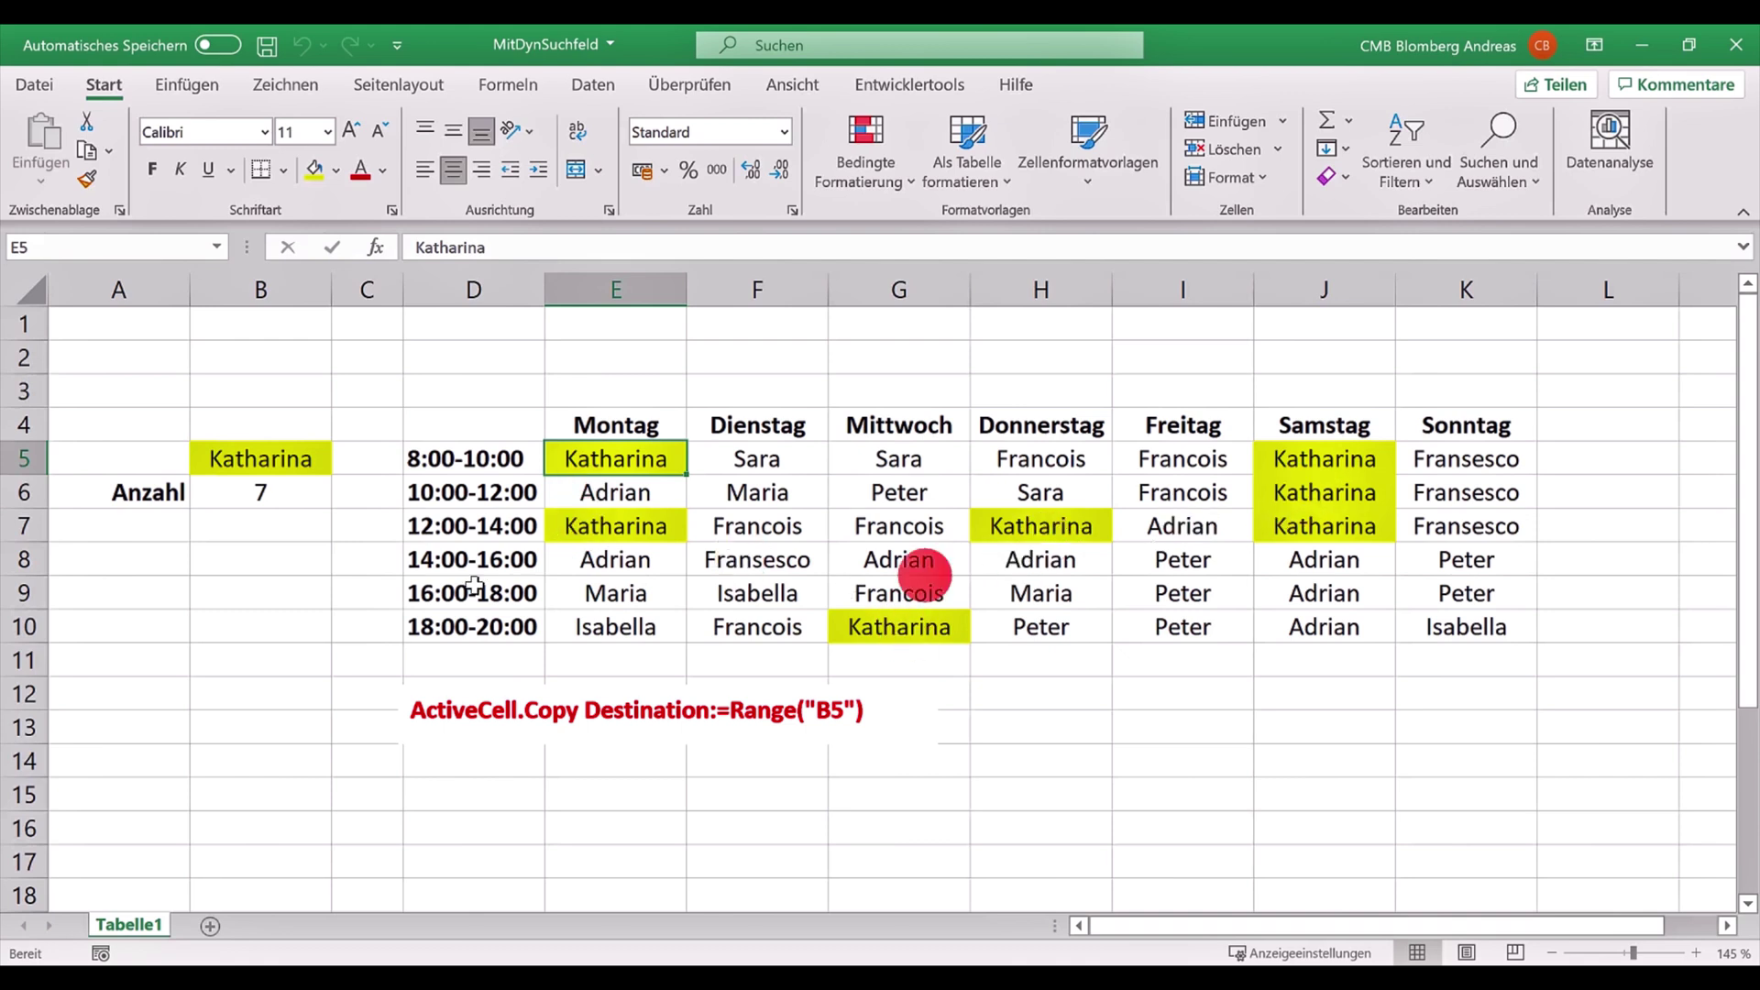
click(638, 626)
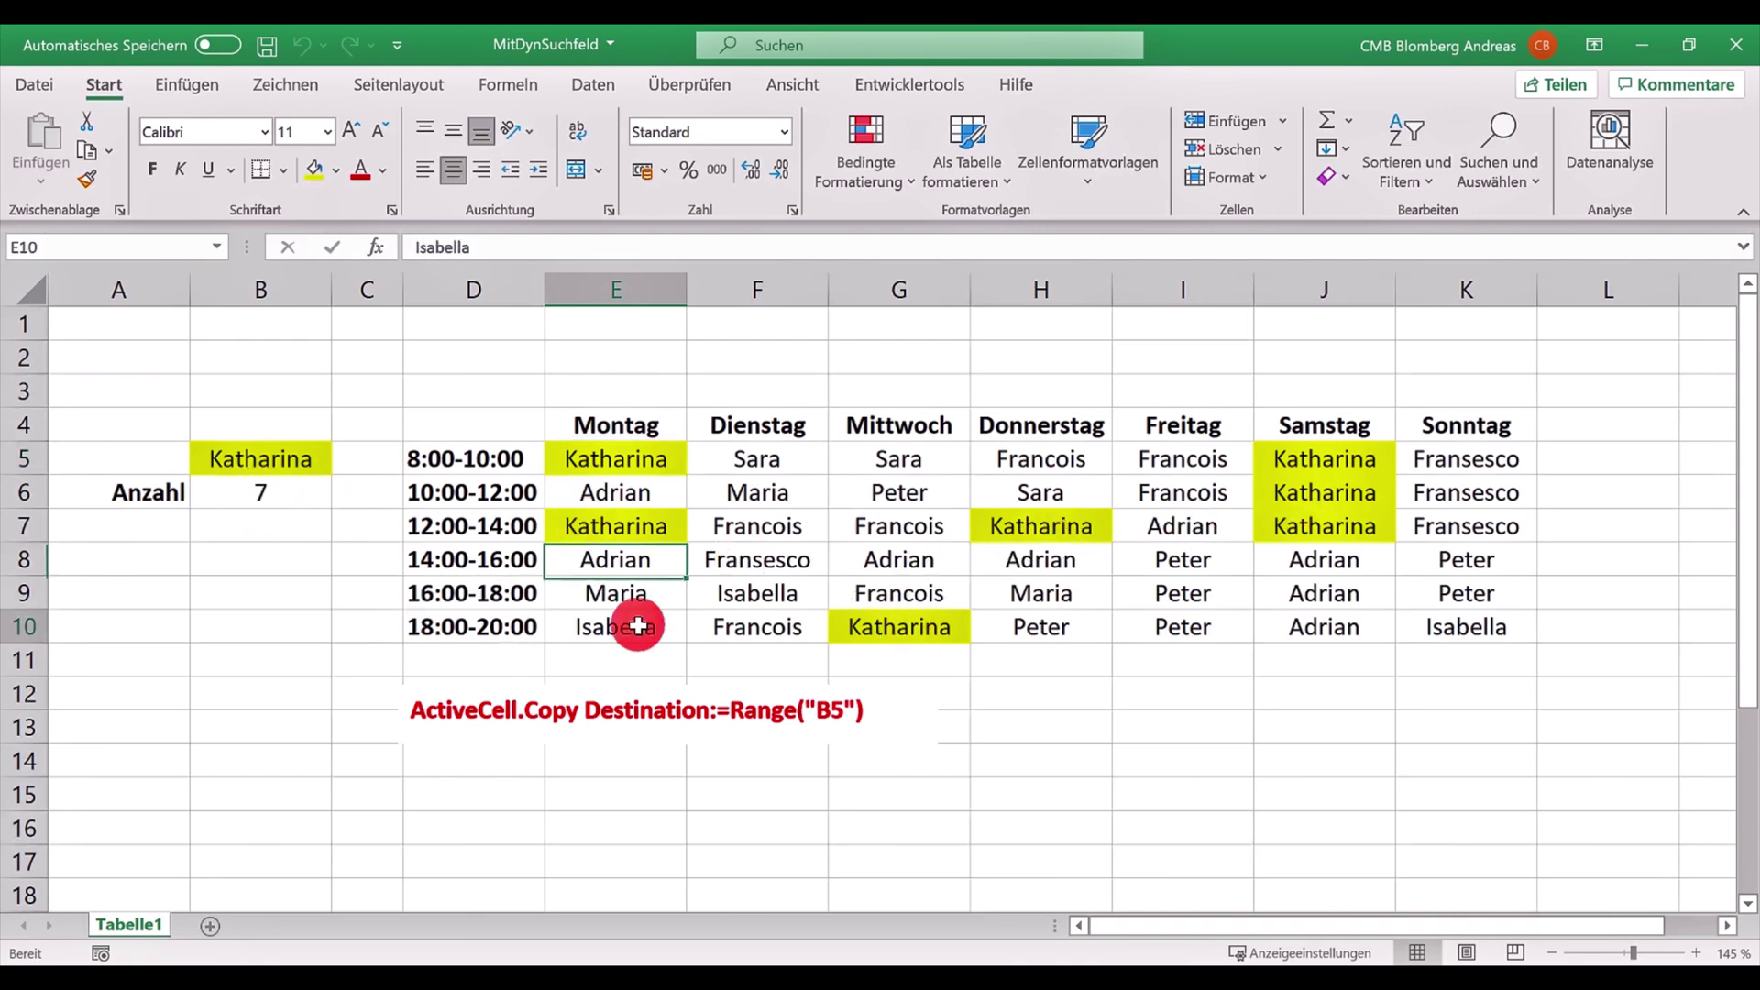
click(787, 492)
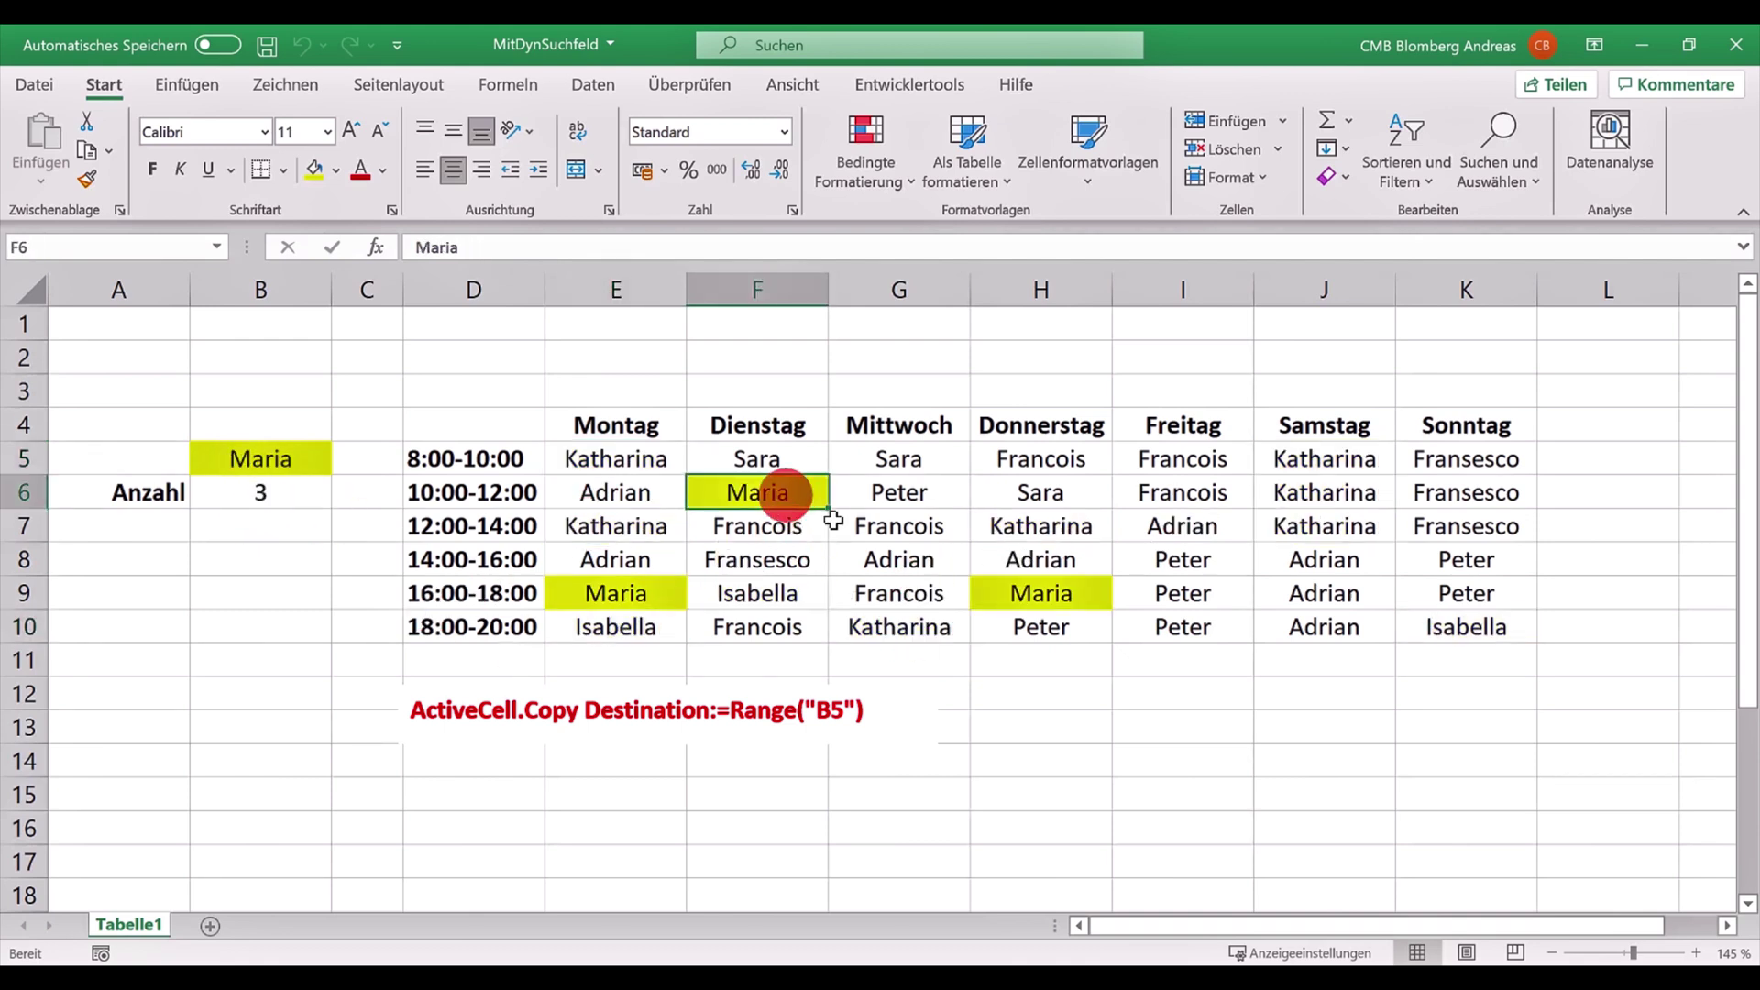
click(1183, 596)
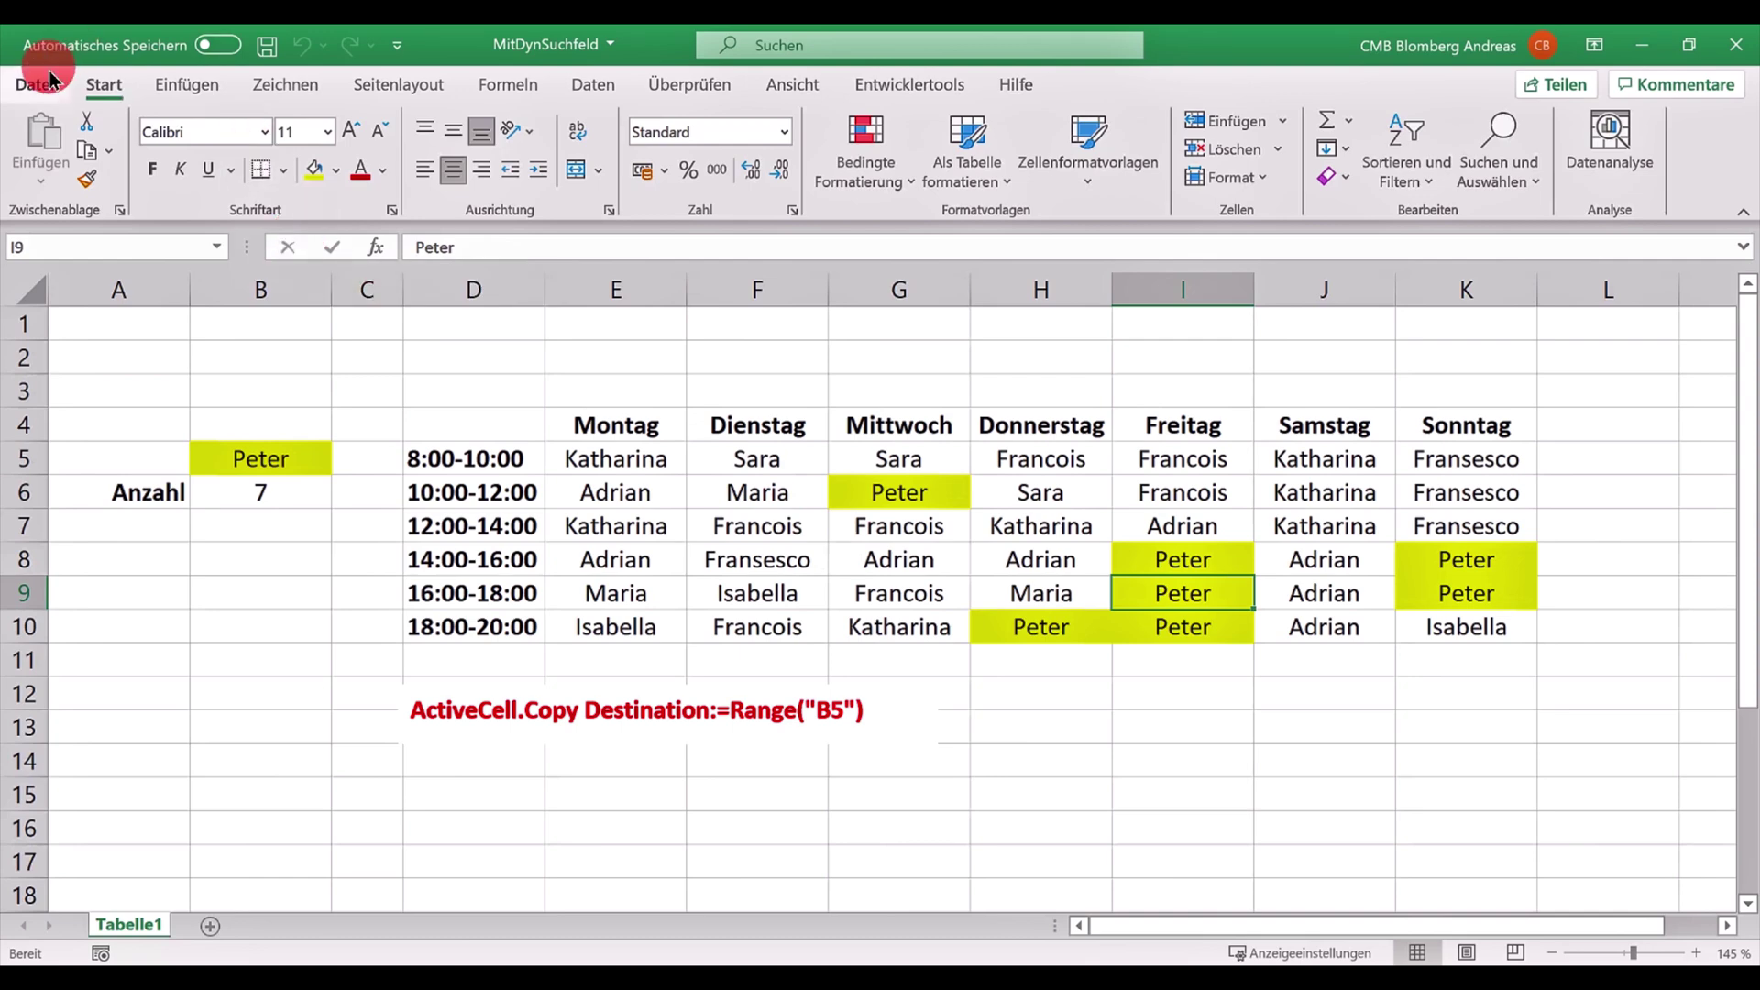
Step: Save over MitDynSuchfeld via Speichern unter, confirming replacement and the macro-free workbook format
click(47, 89)
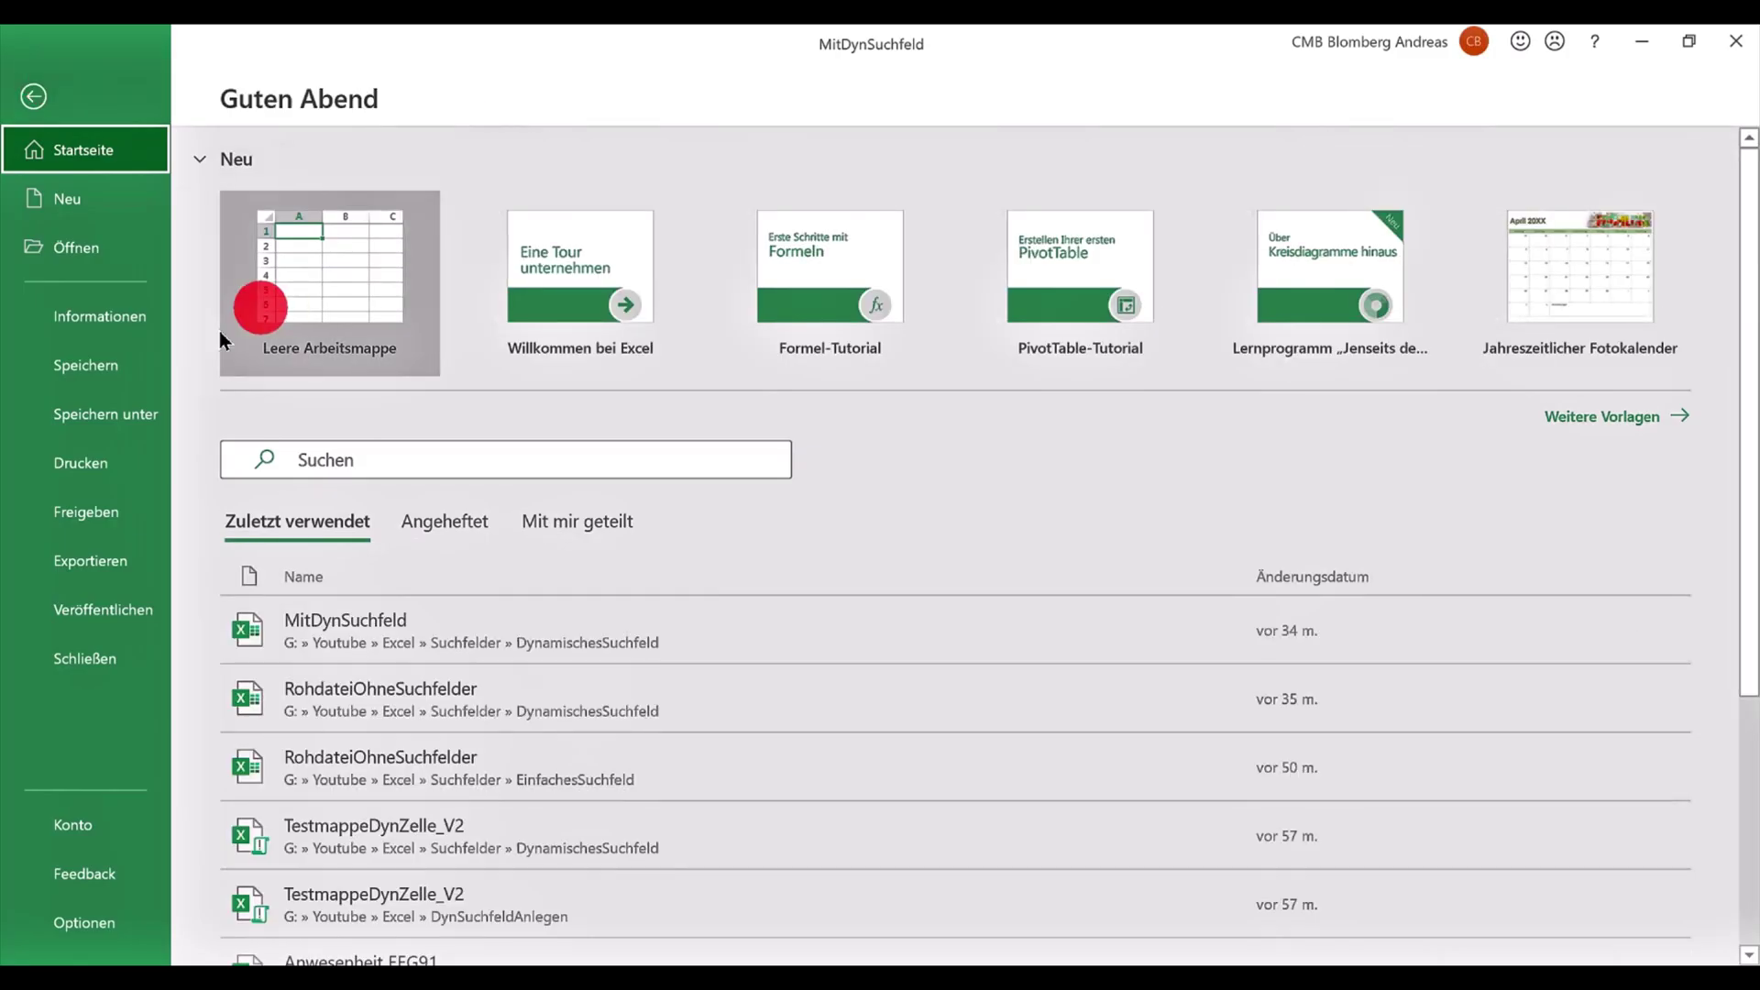
click(104, 422)
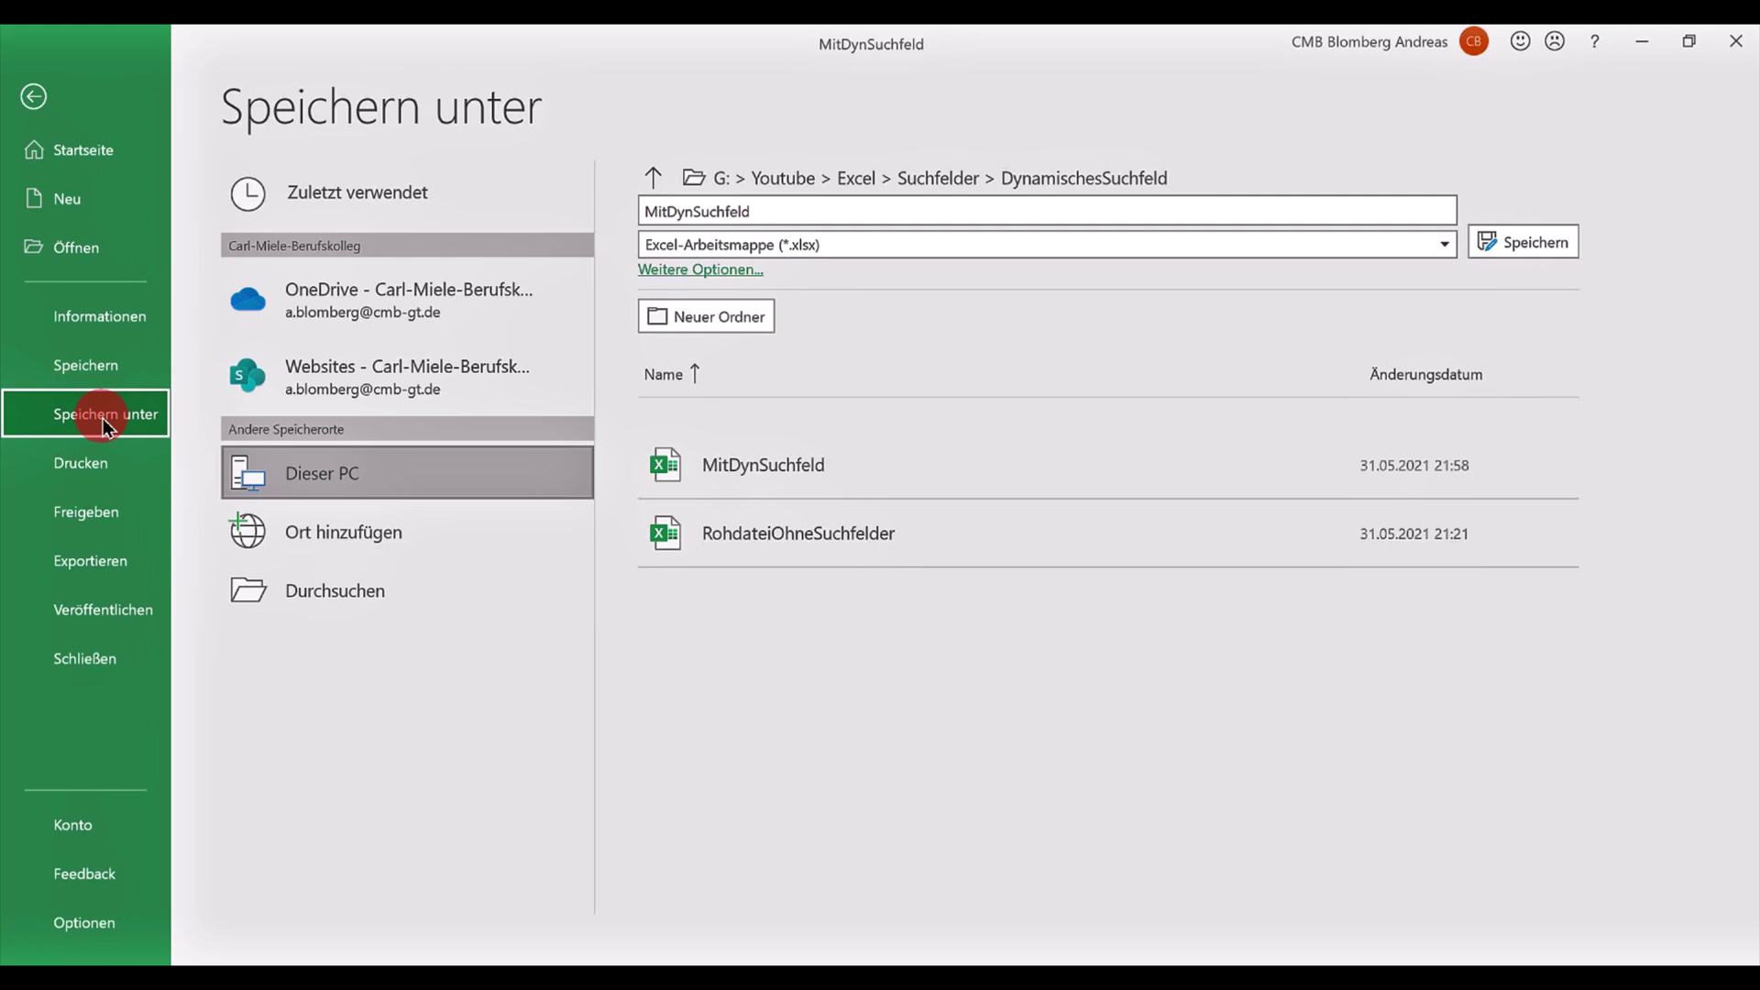
click(1566, 260)
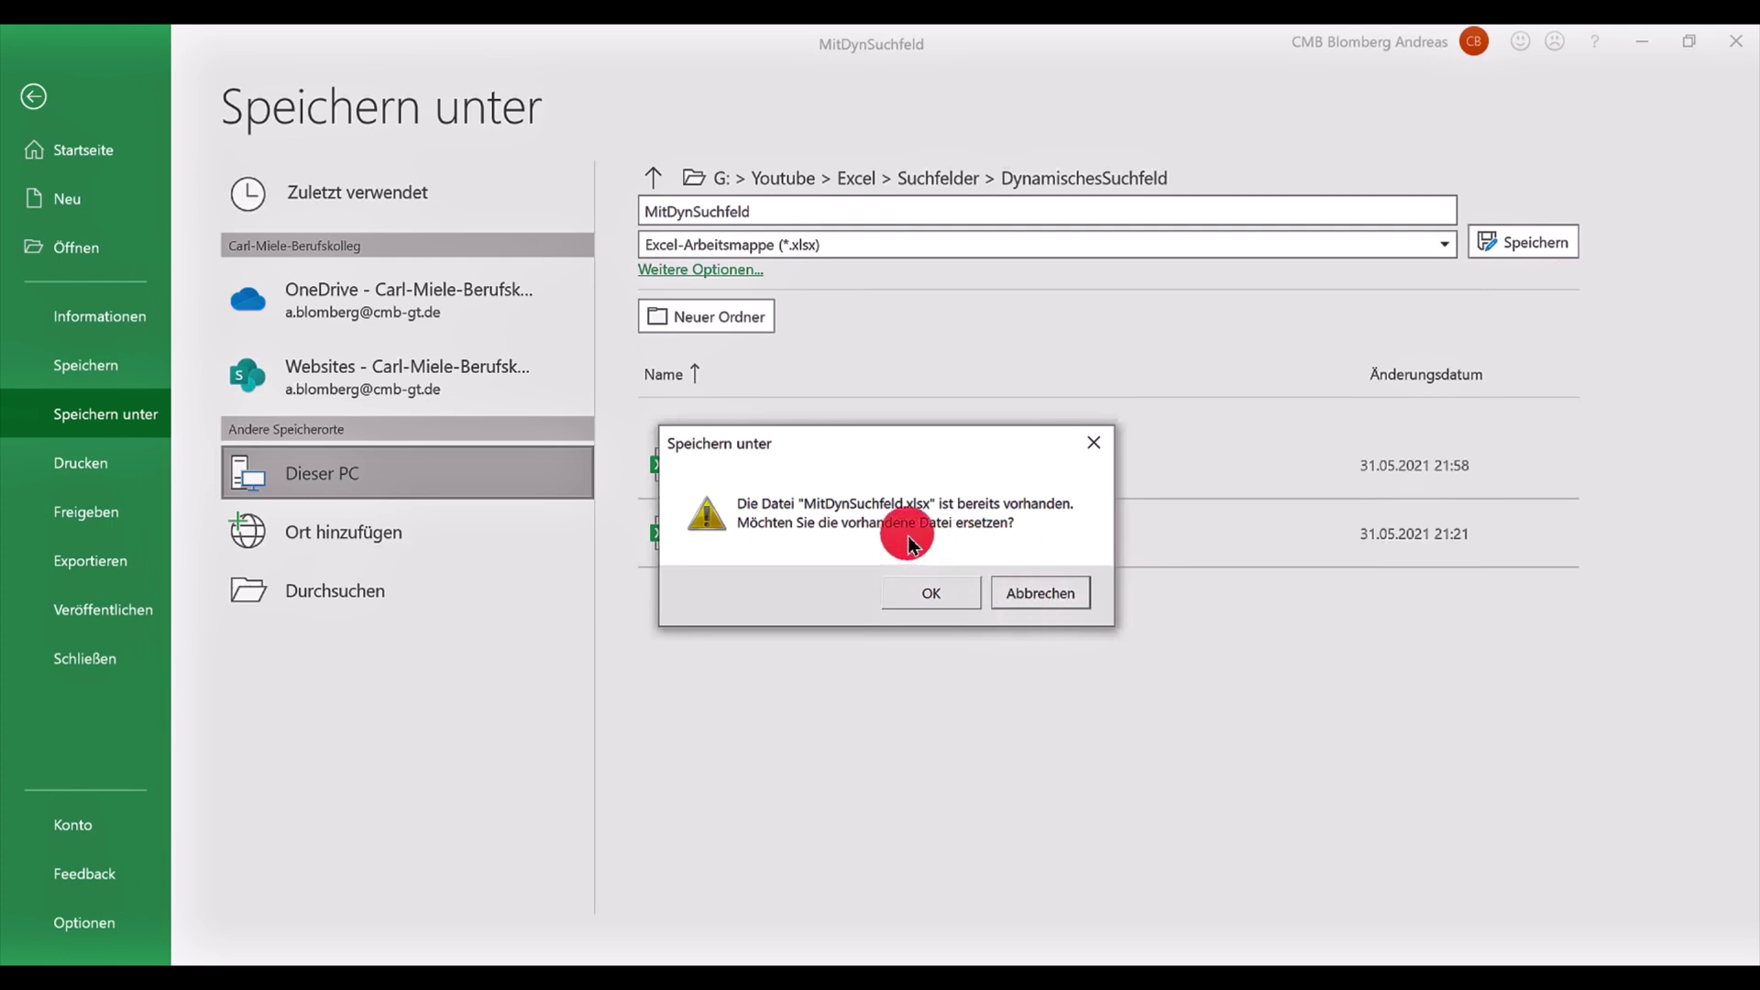
click(927, 600)
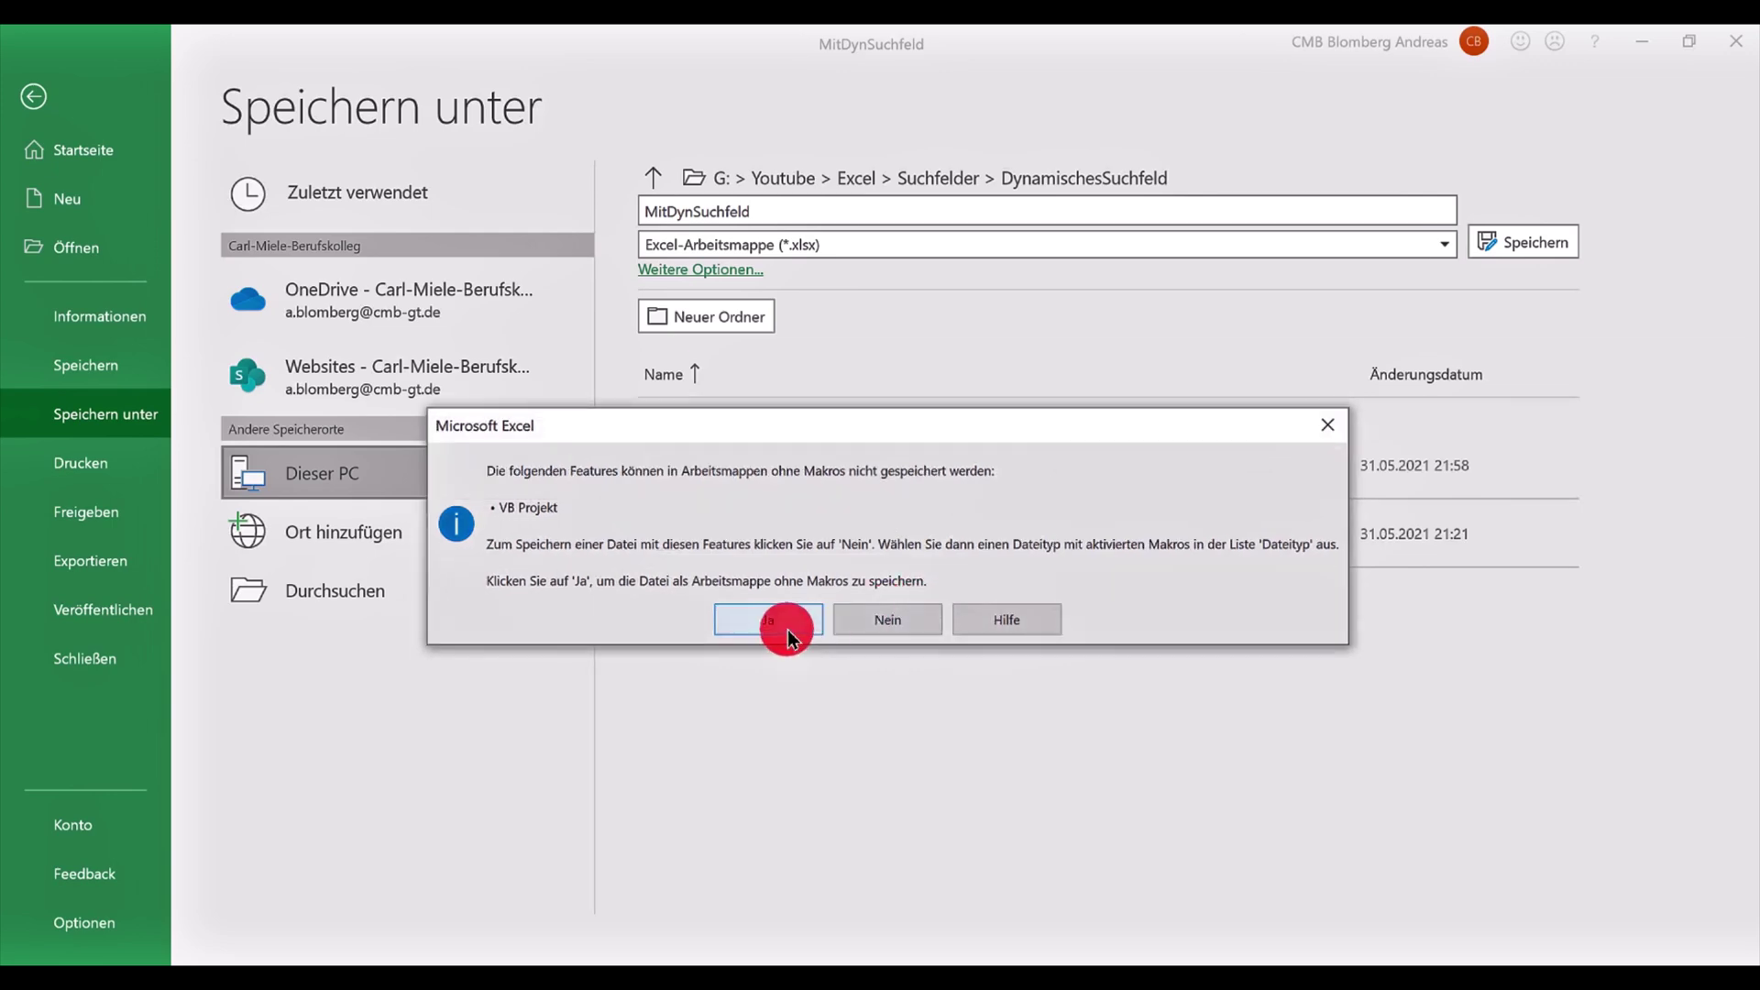
click(786, 627)
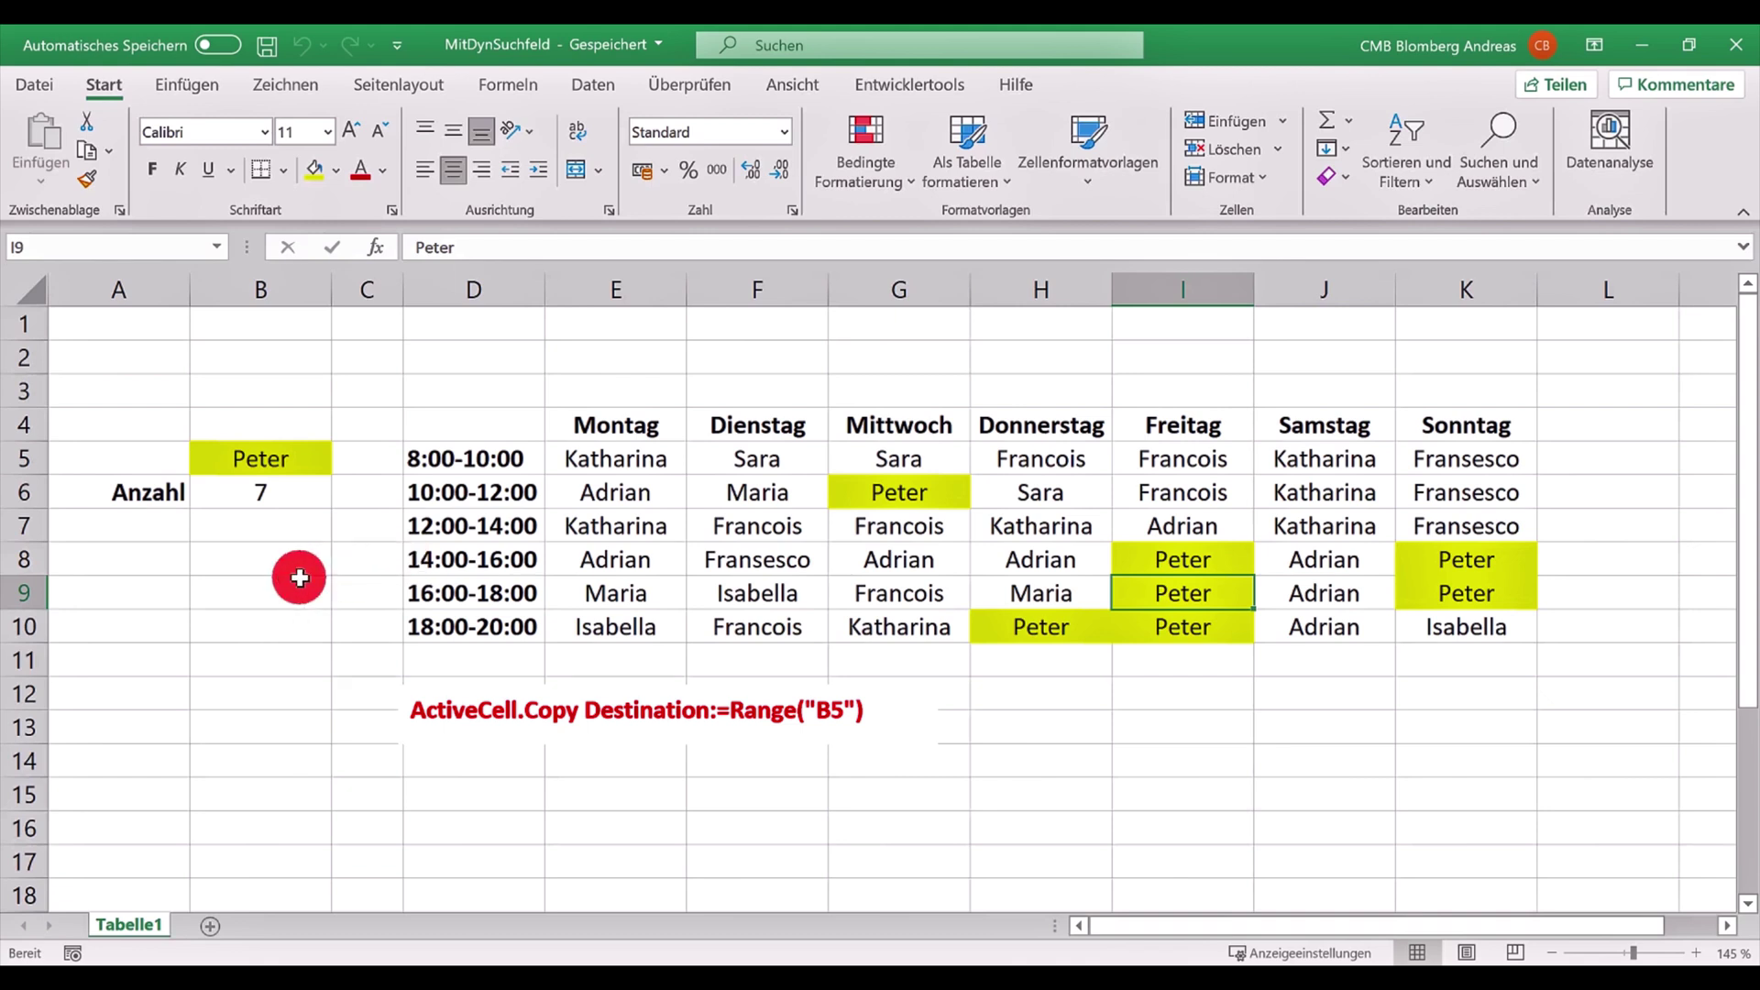
Step: Select Adrian in E8 so B5 shows Adrian, B6 counts 8, and his shifts highlight
click(614, 568)
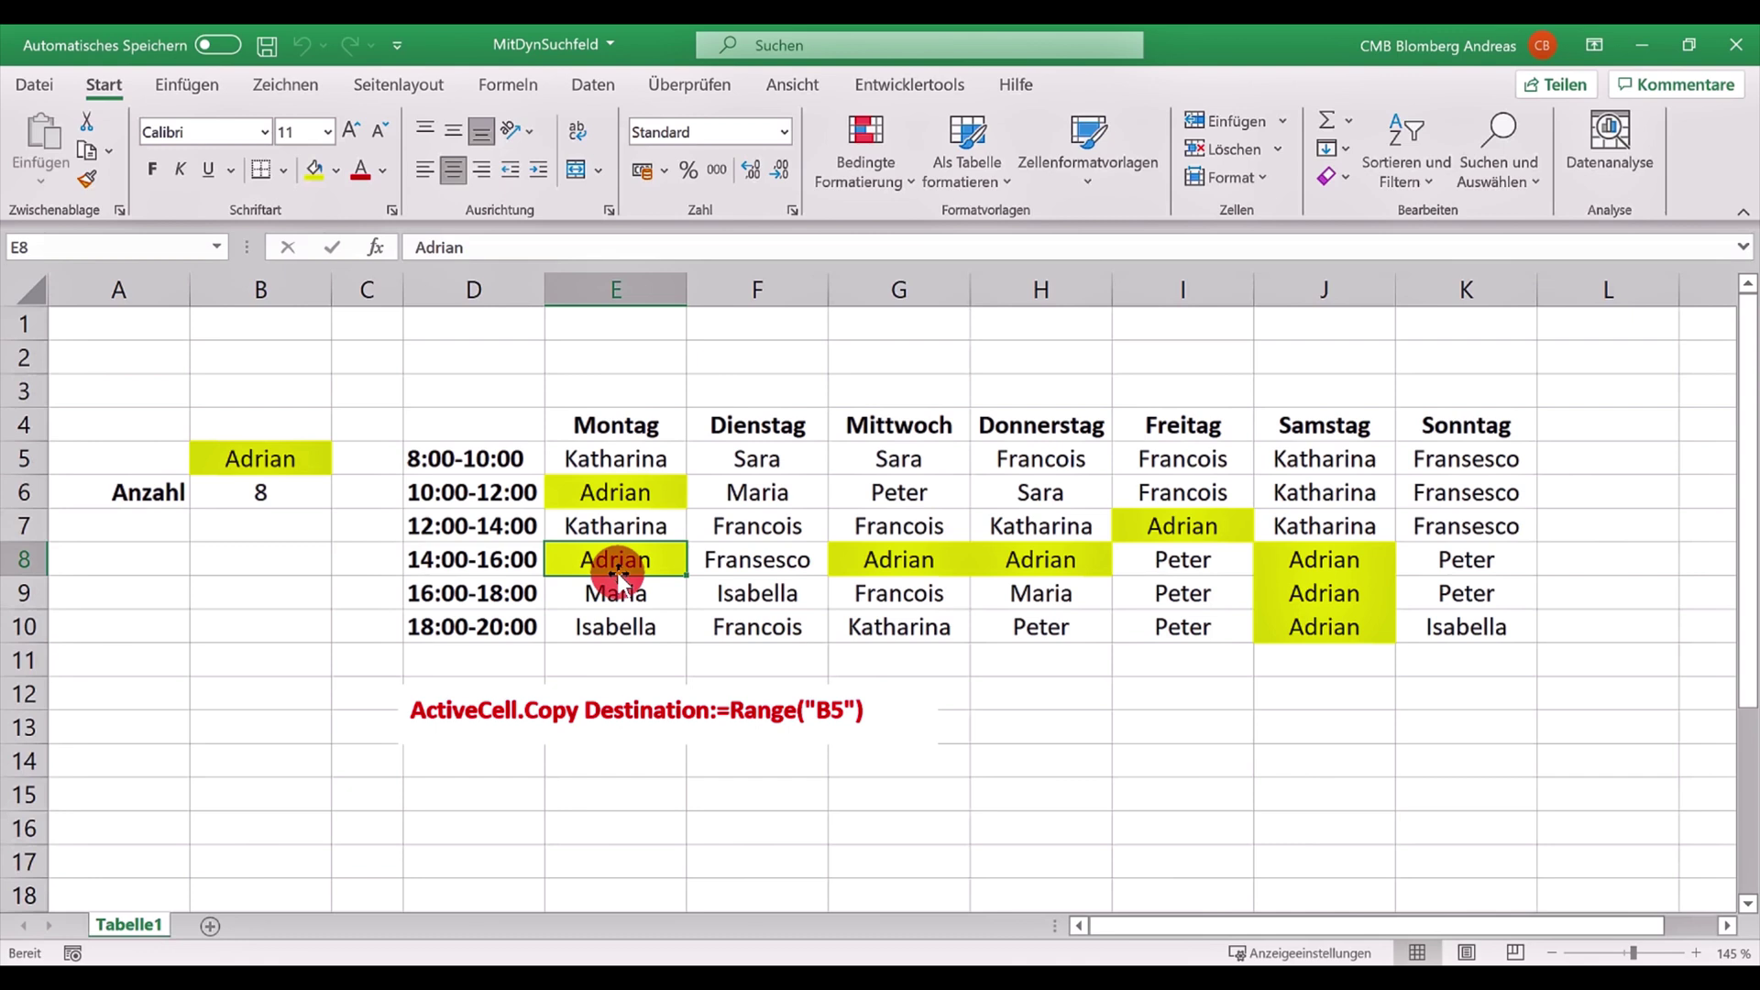